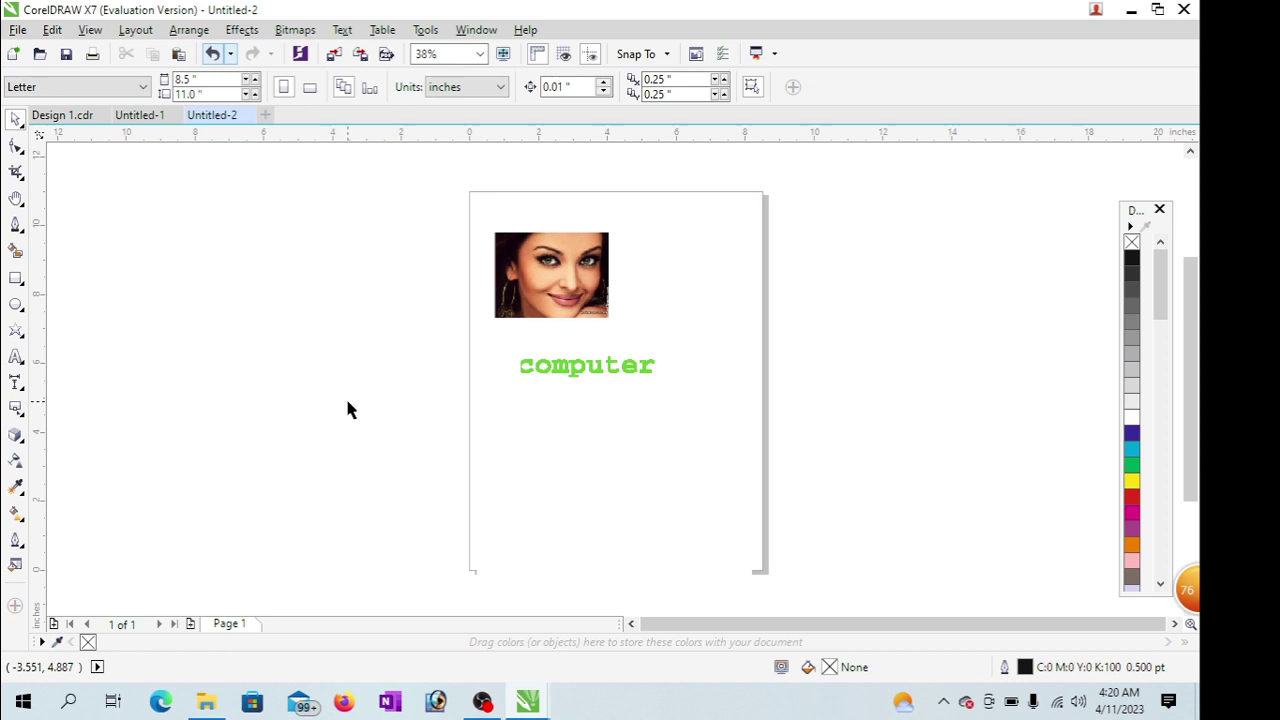
- Create a new document named design3 with the A4 page size
click(18, 30)
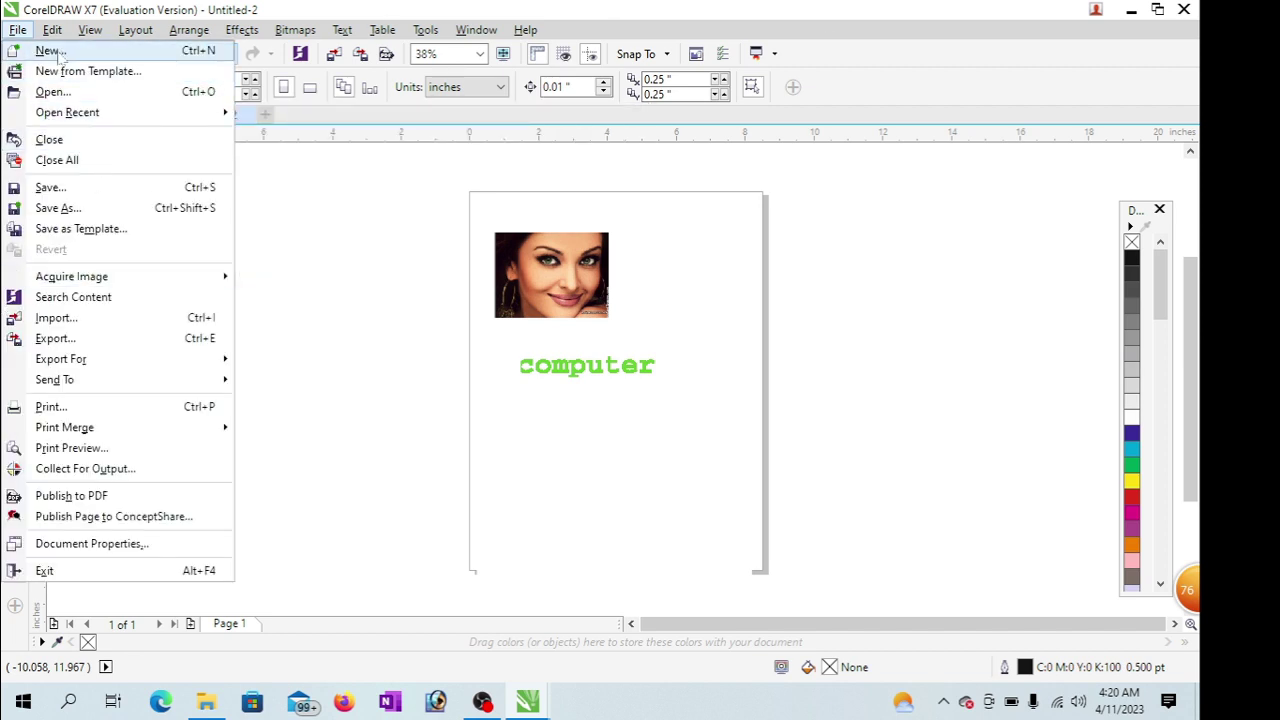
click(60, 56)
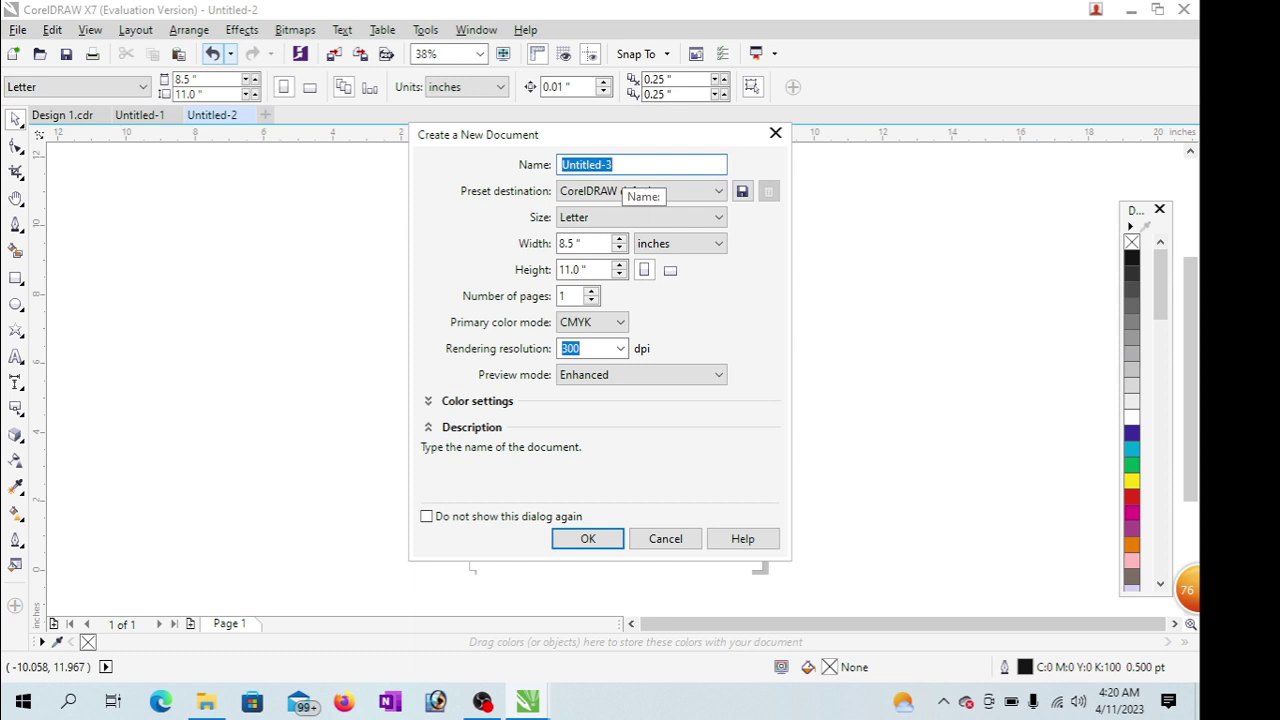
text(design3)
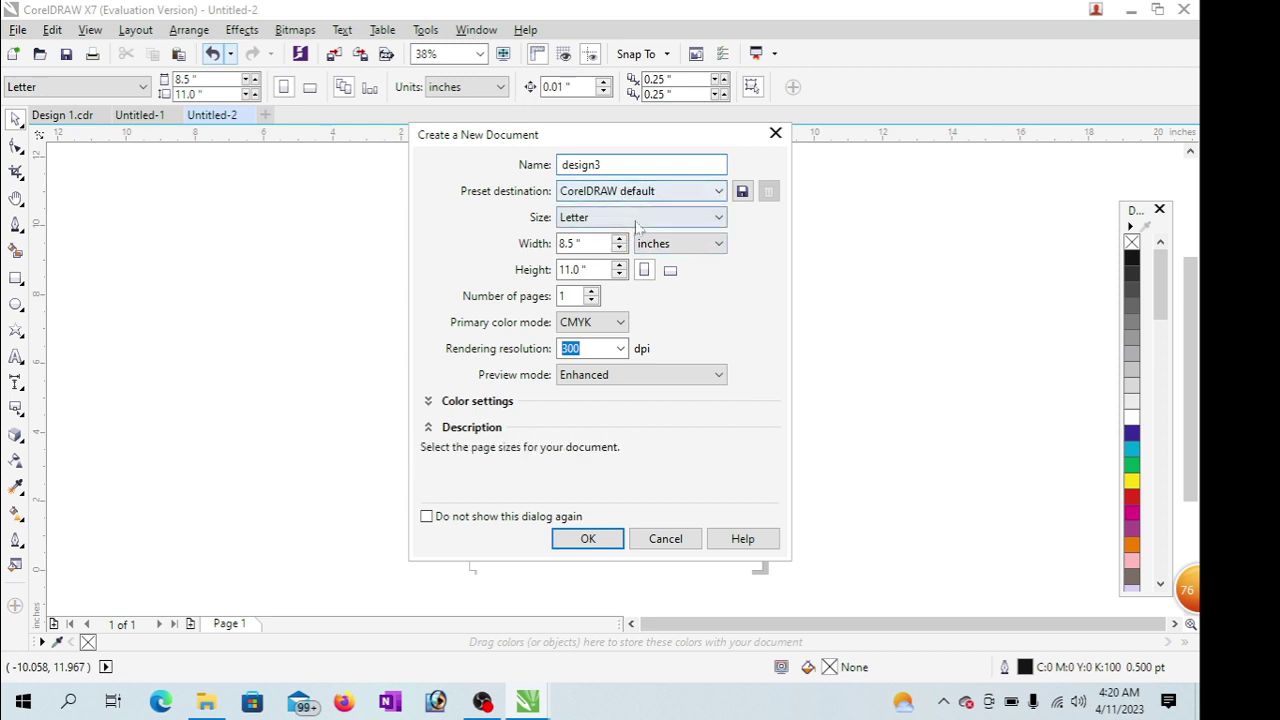
click(670, 192)
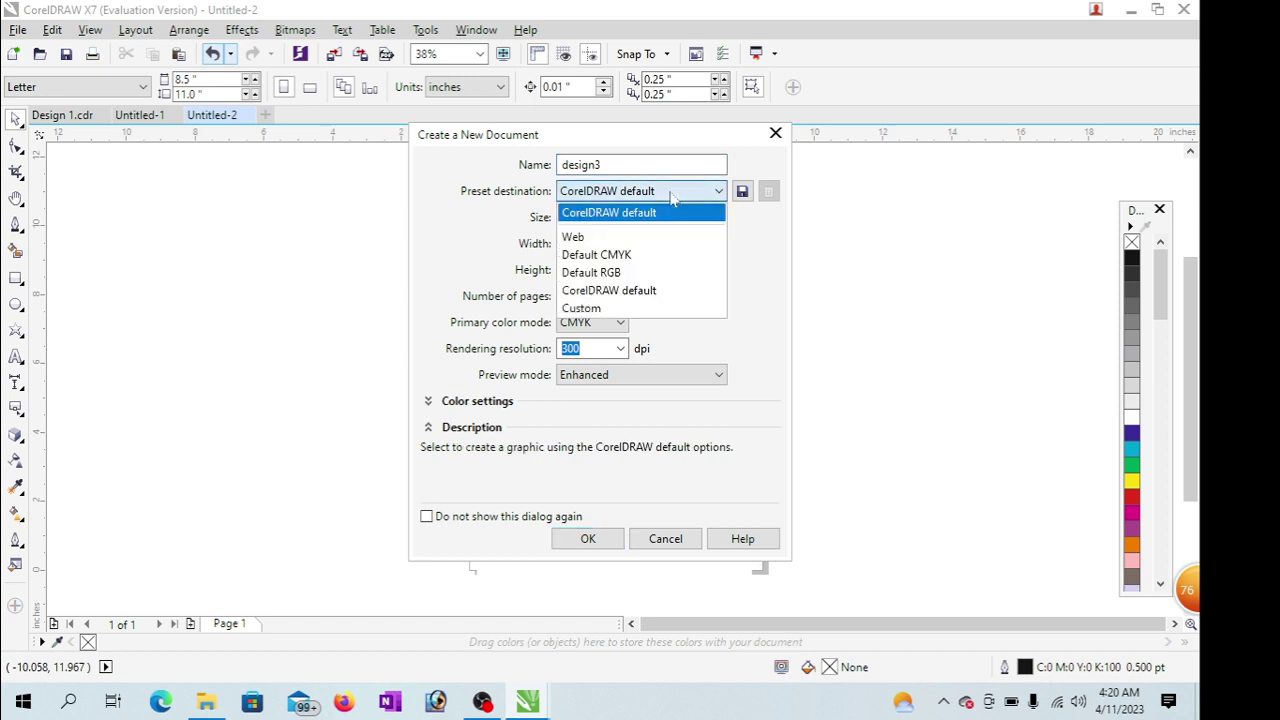
click(670, 192)
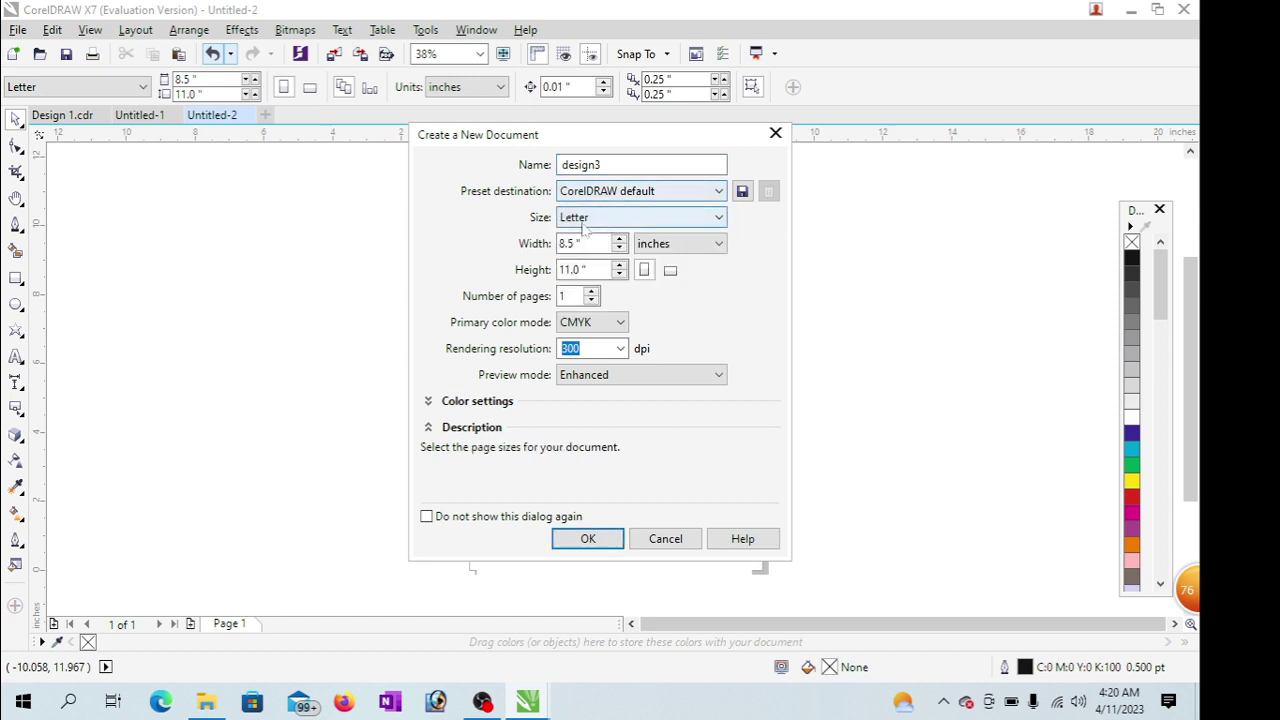
click(618, 220)
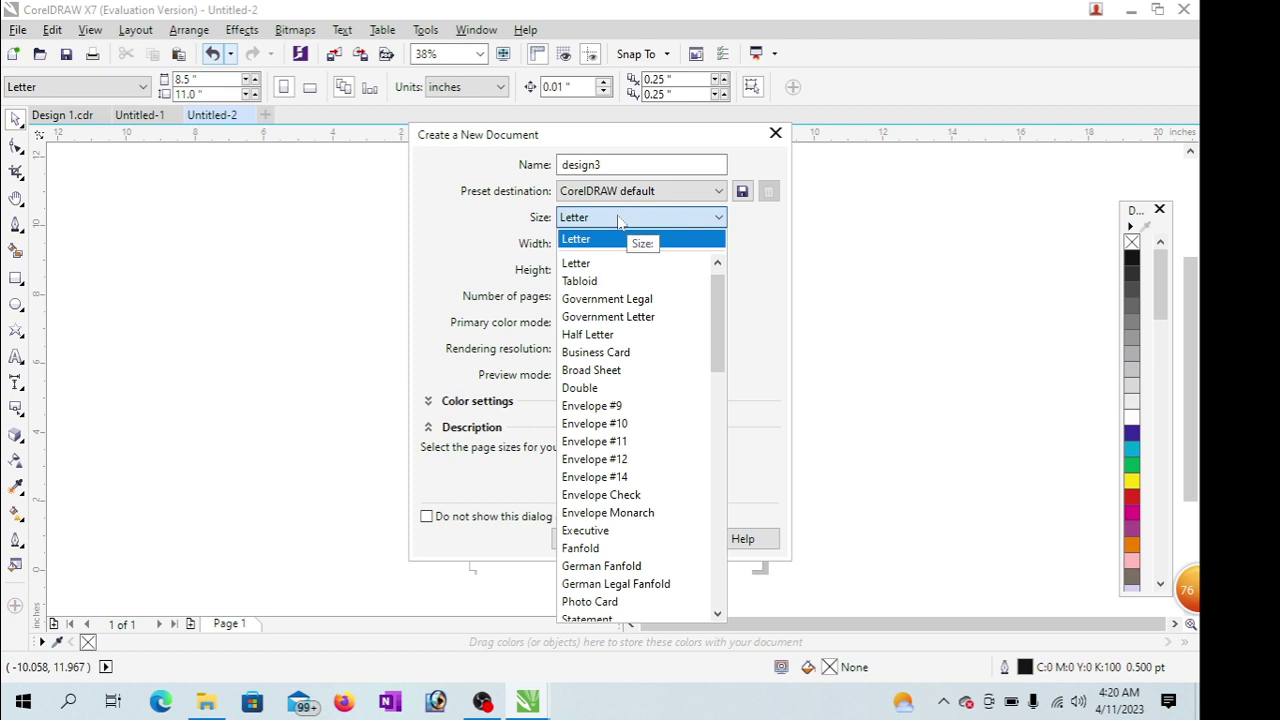
scroll(638, 405, down, 15)
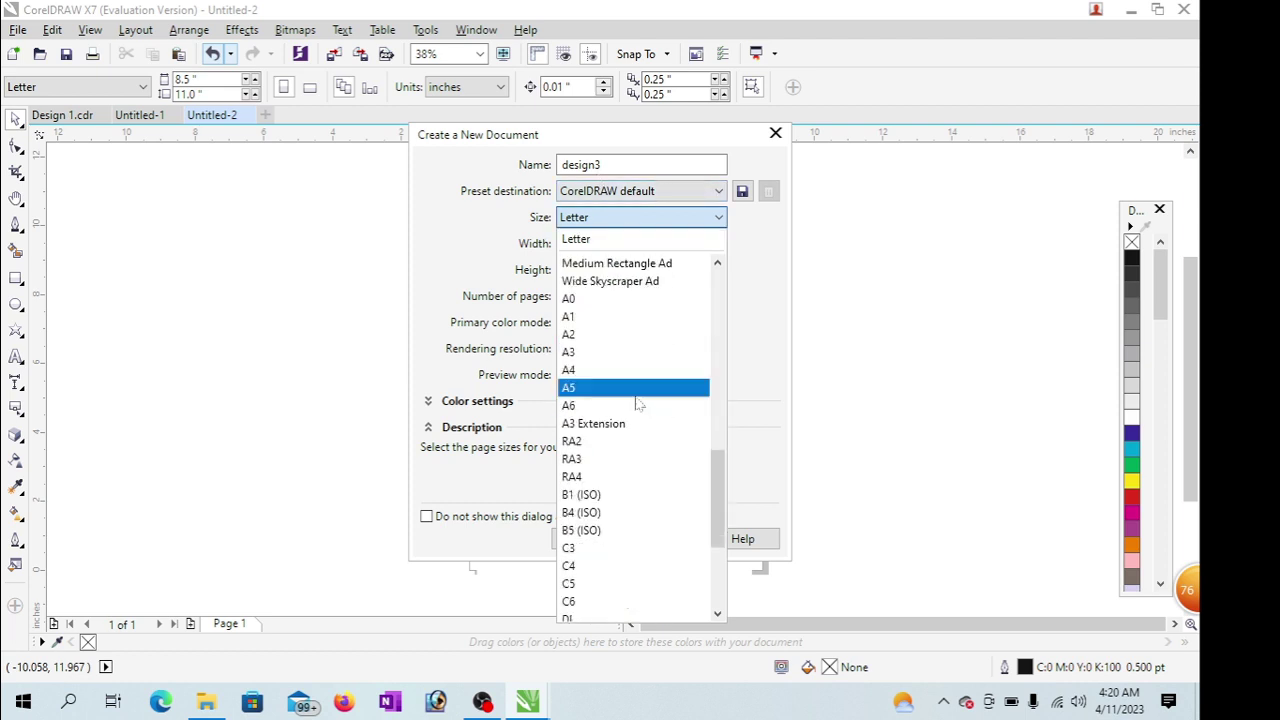
click(578, 372)
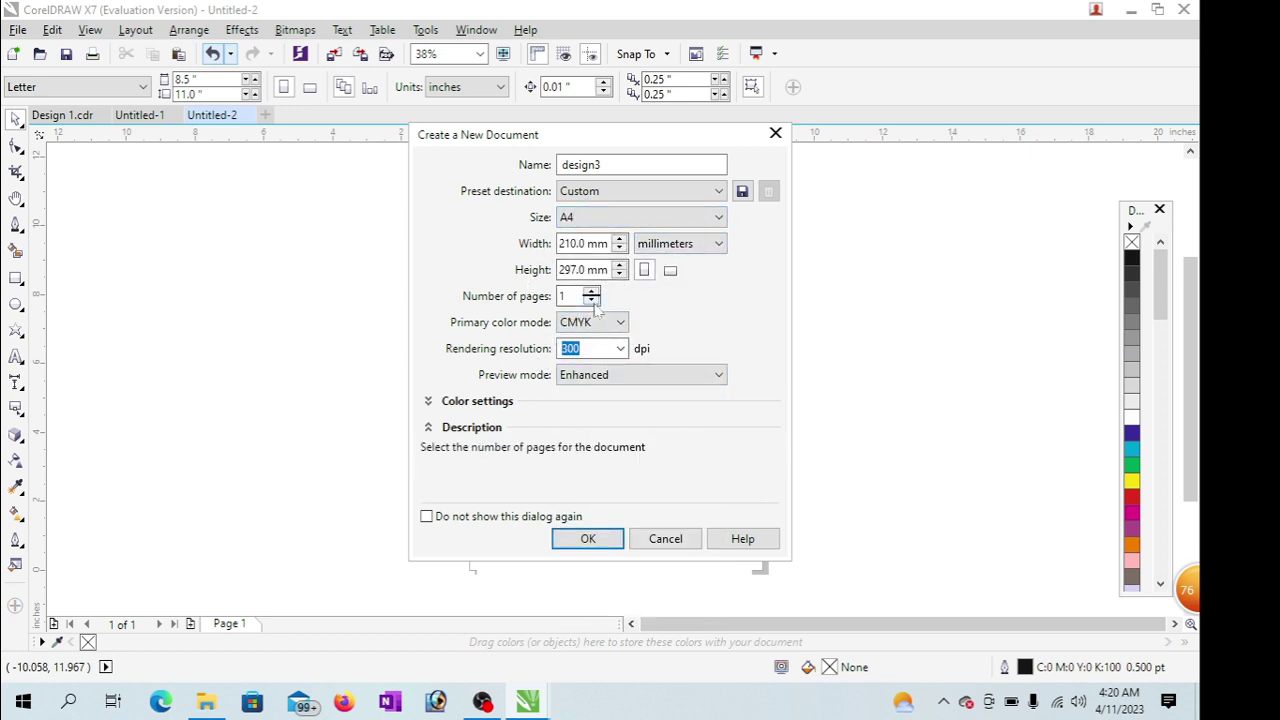
click(588, 539)
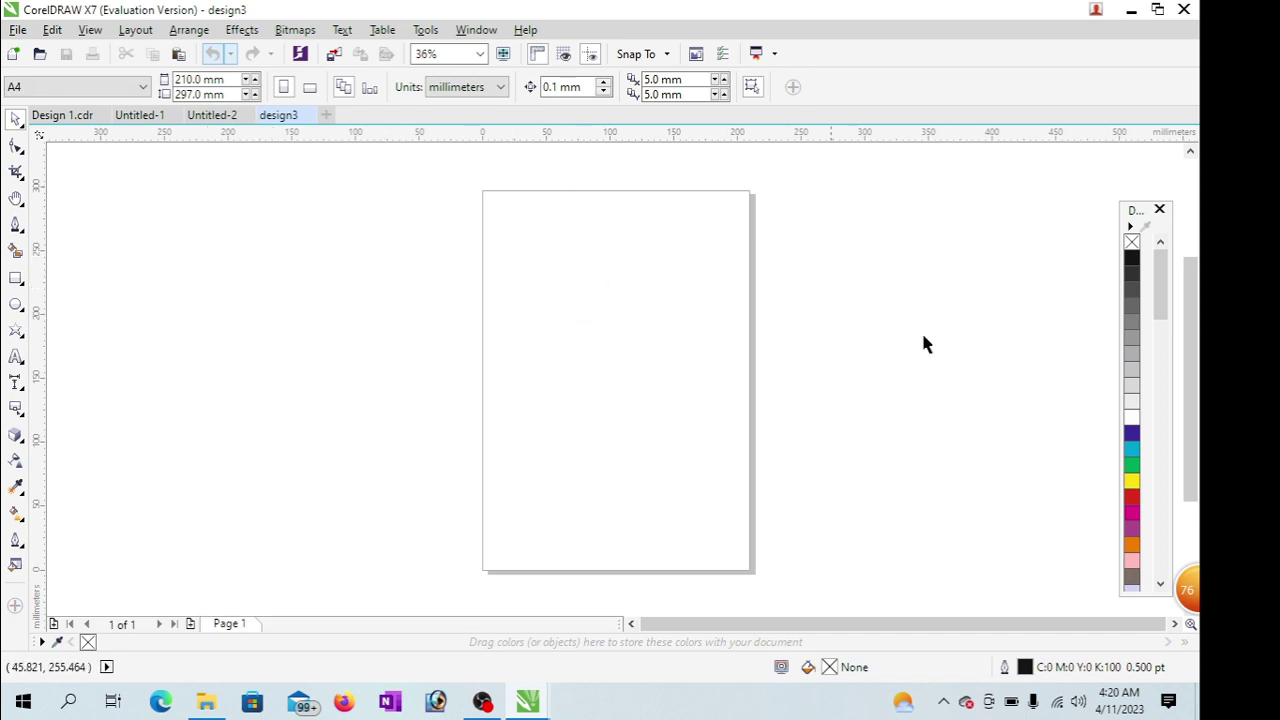
- Create a document from the second Dentist NA business card template and select its logo group
click(17, 30)
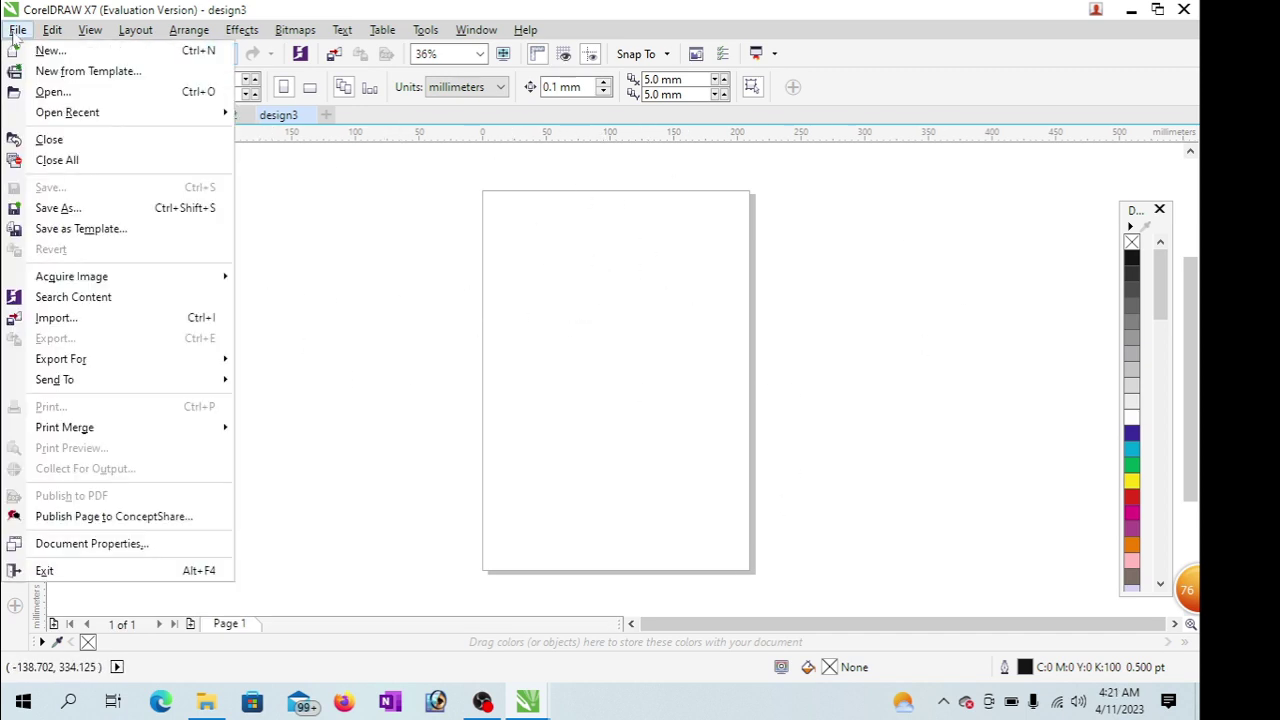
click(75, 71)
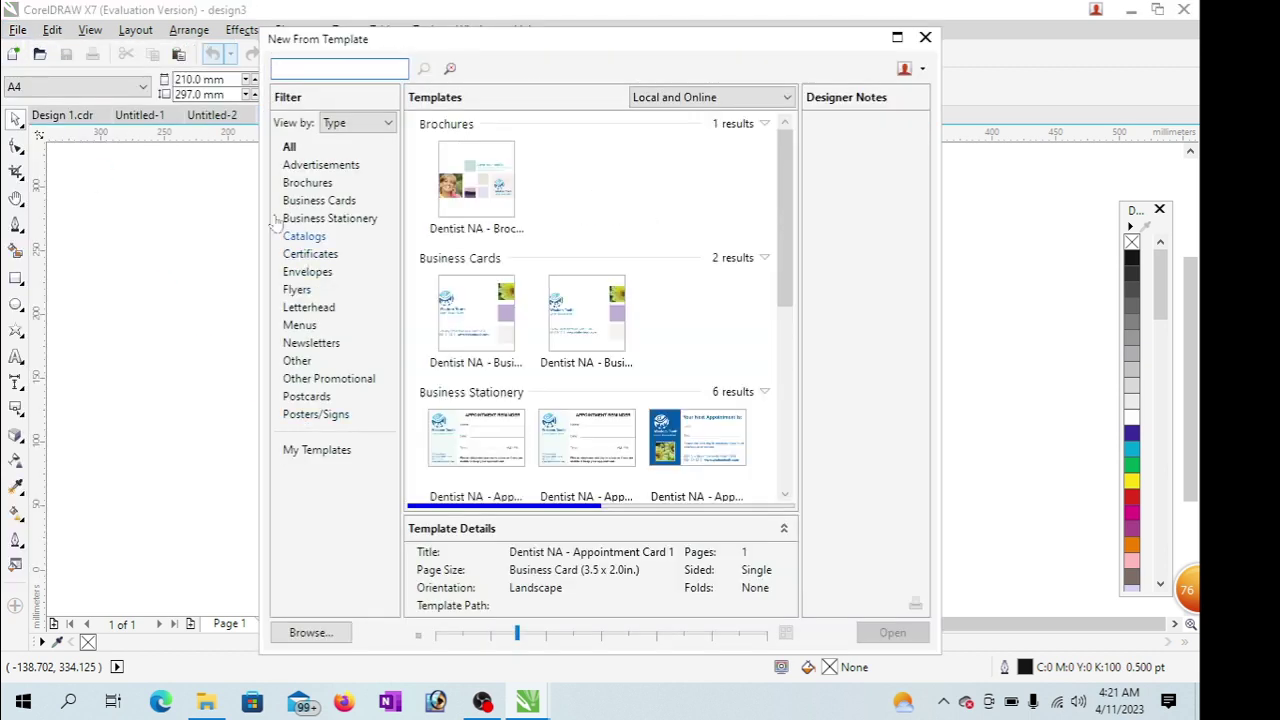
click(308, 165)
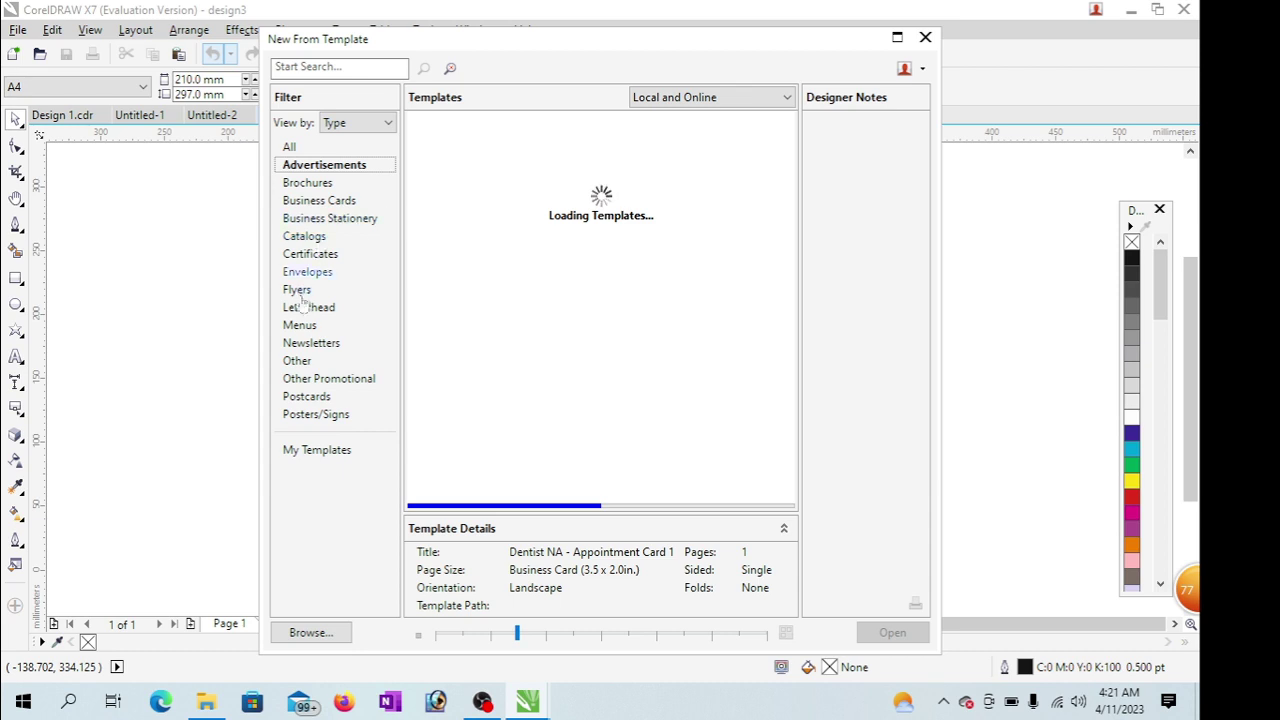
click(310, 186)
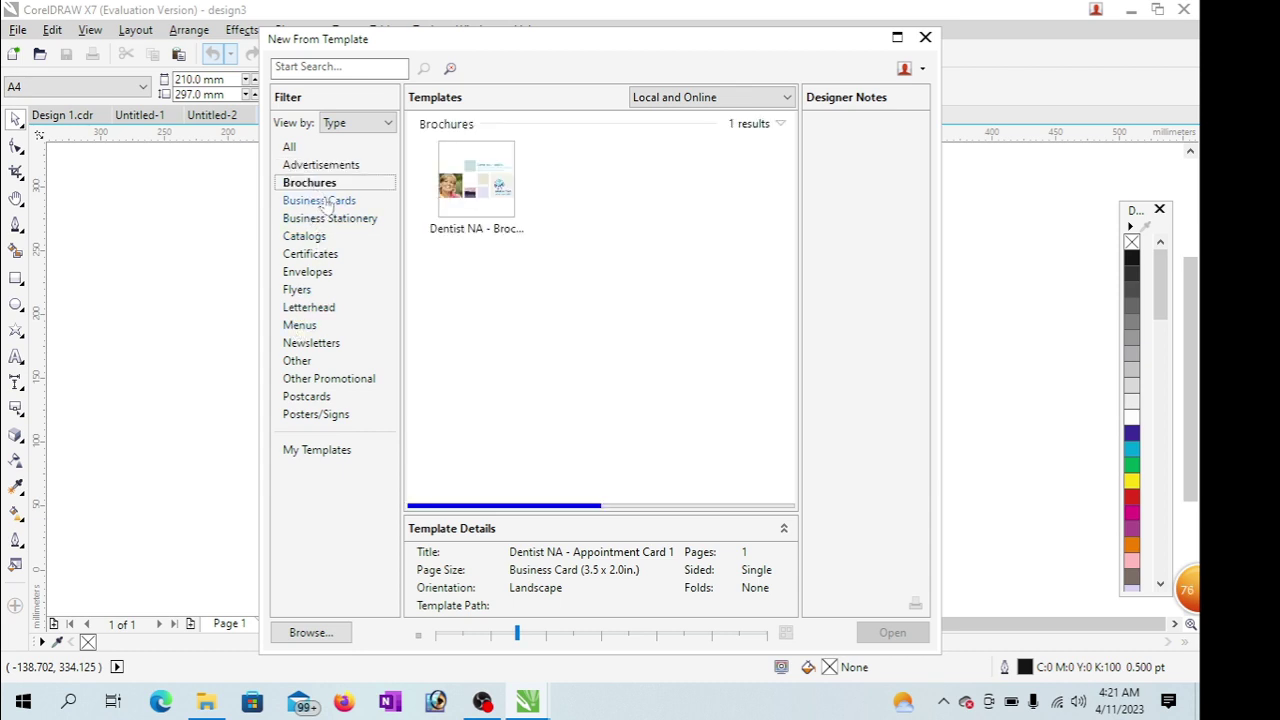
click(324, 202)
click(308, 274)
click(309, 289)
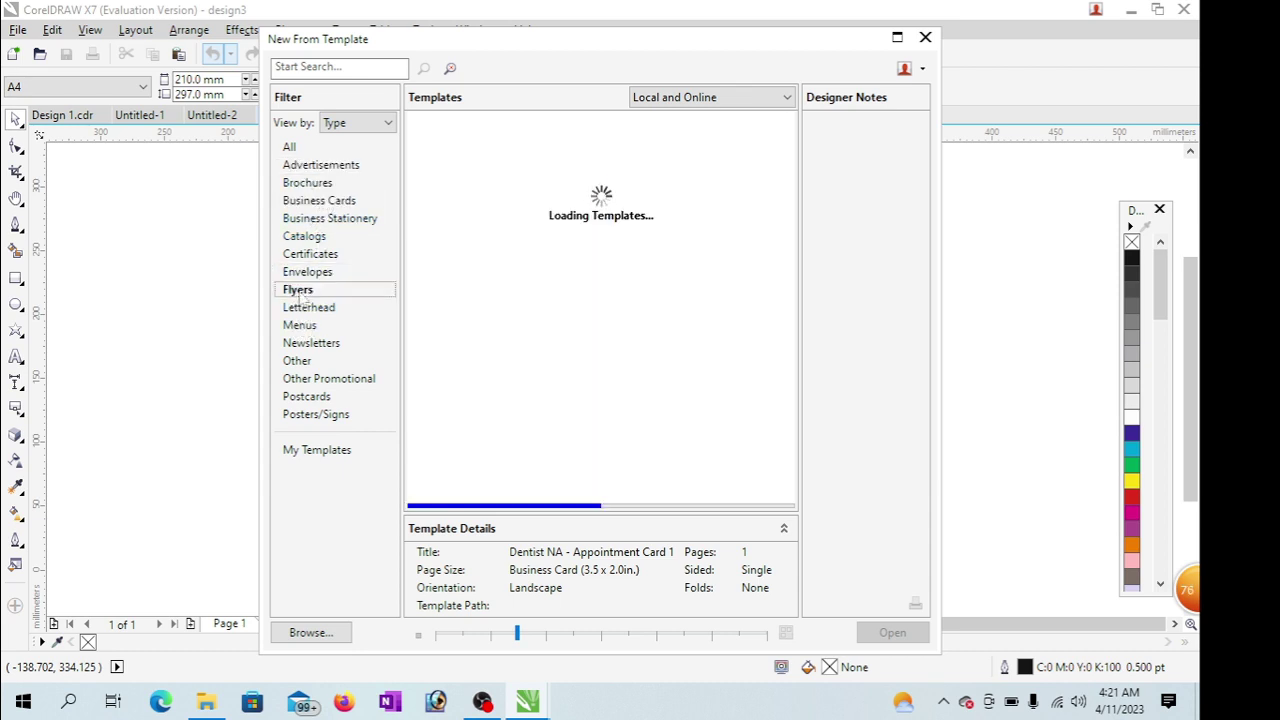
click(292, 147)
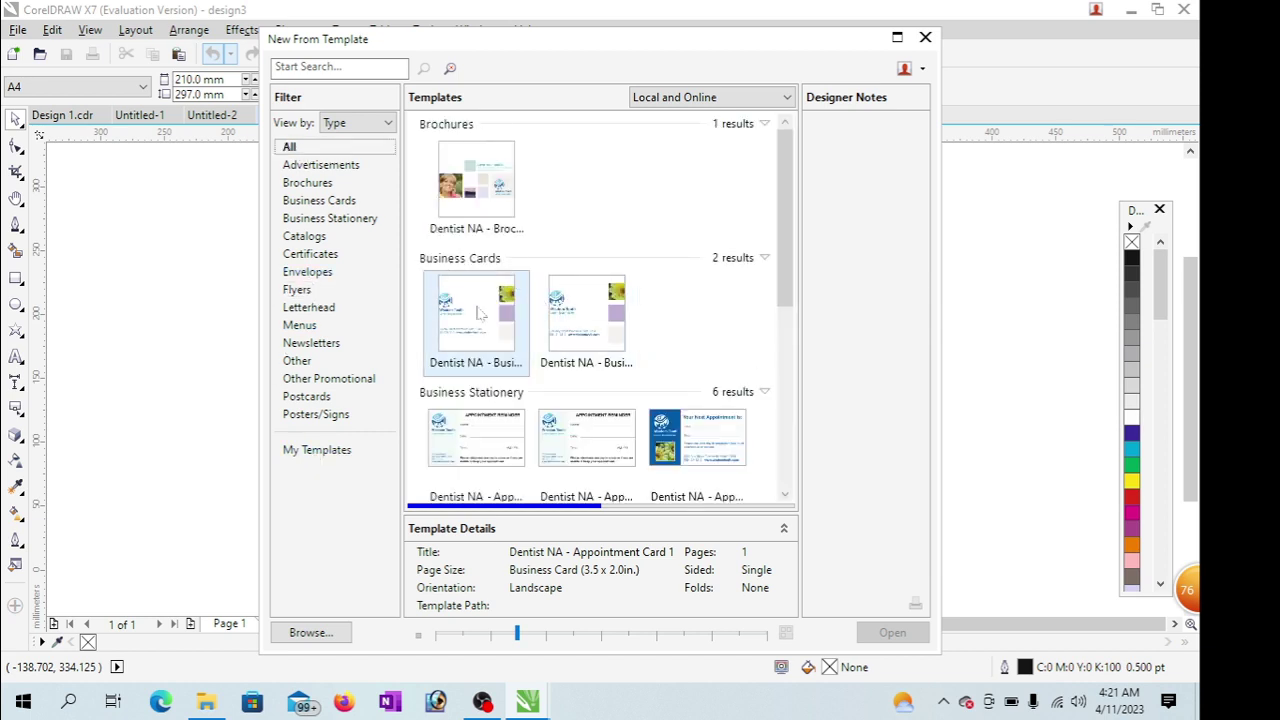
click(588, 316)
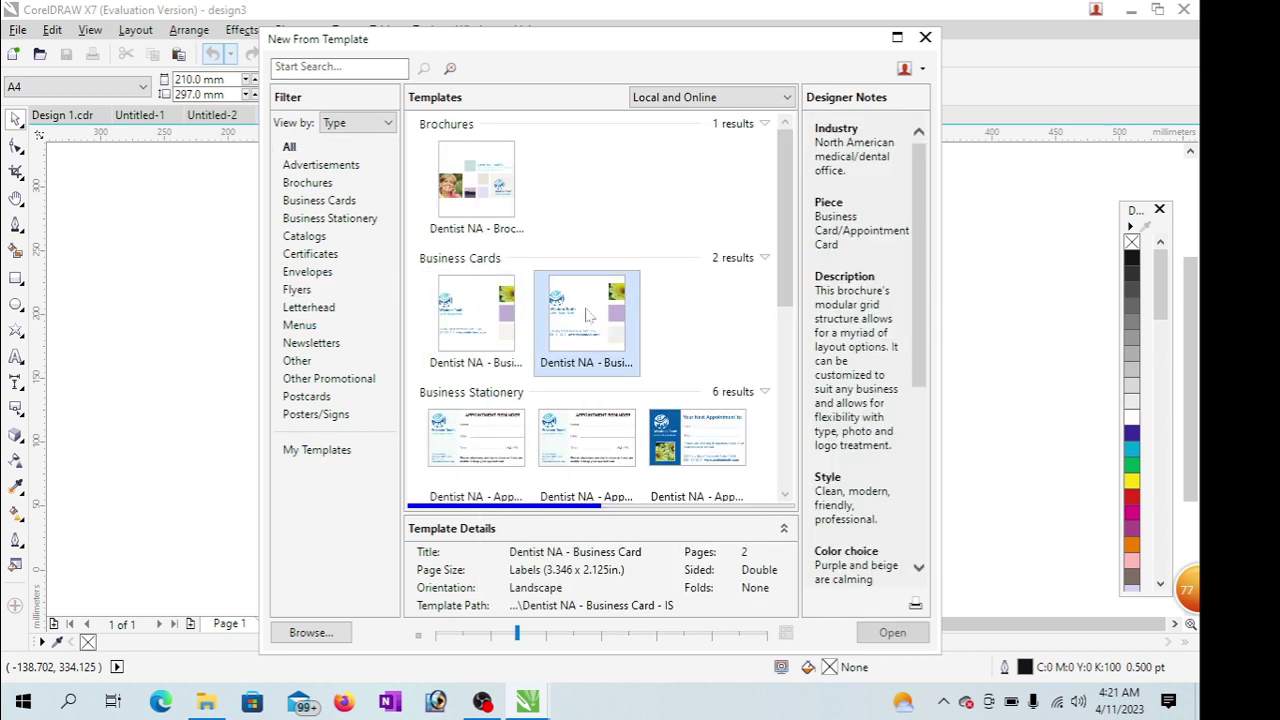
click(893, 633)
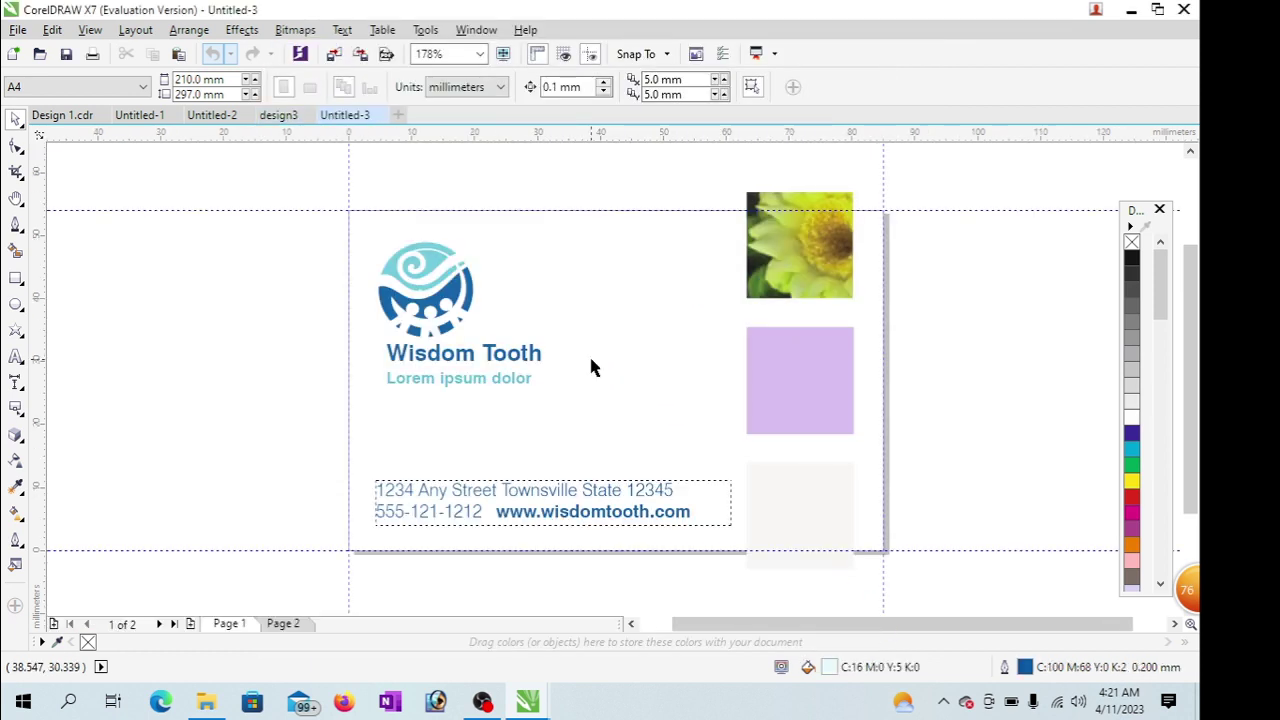
click(466, 490)
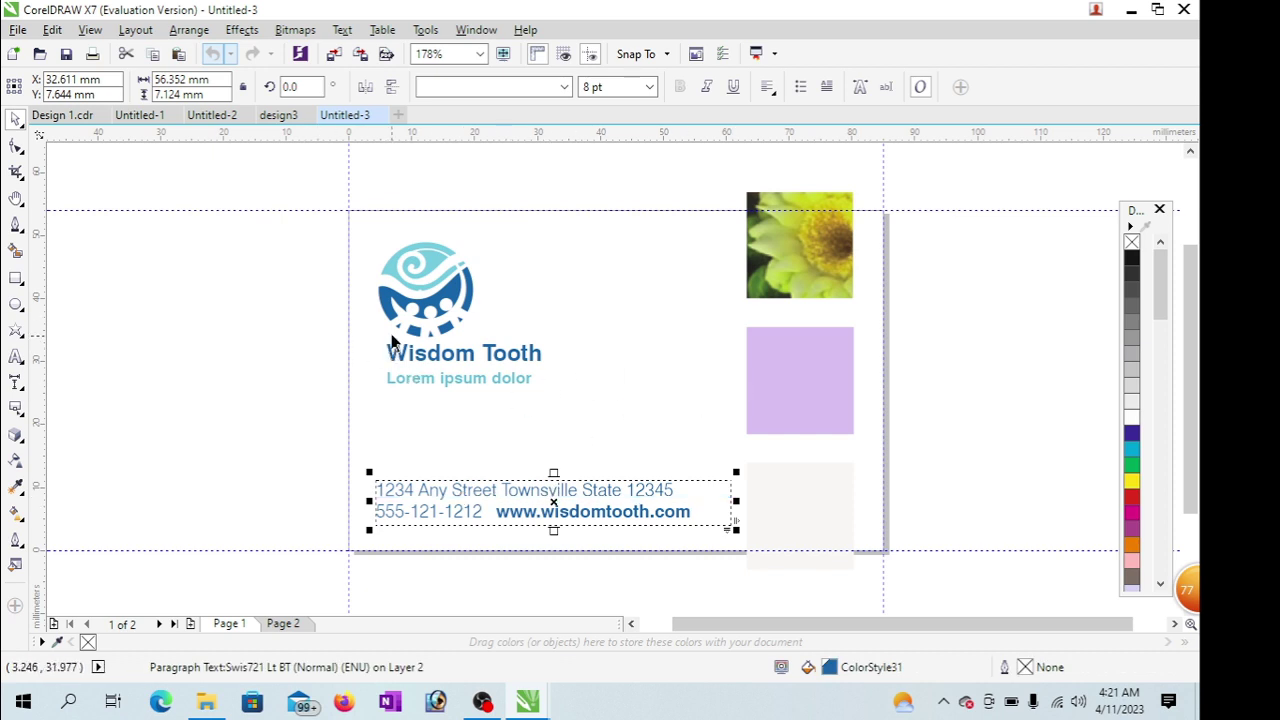
click(432, 320)
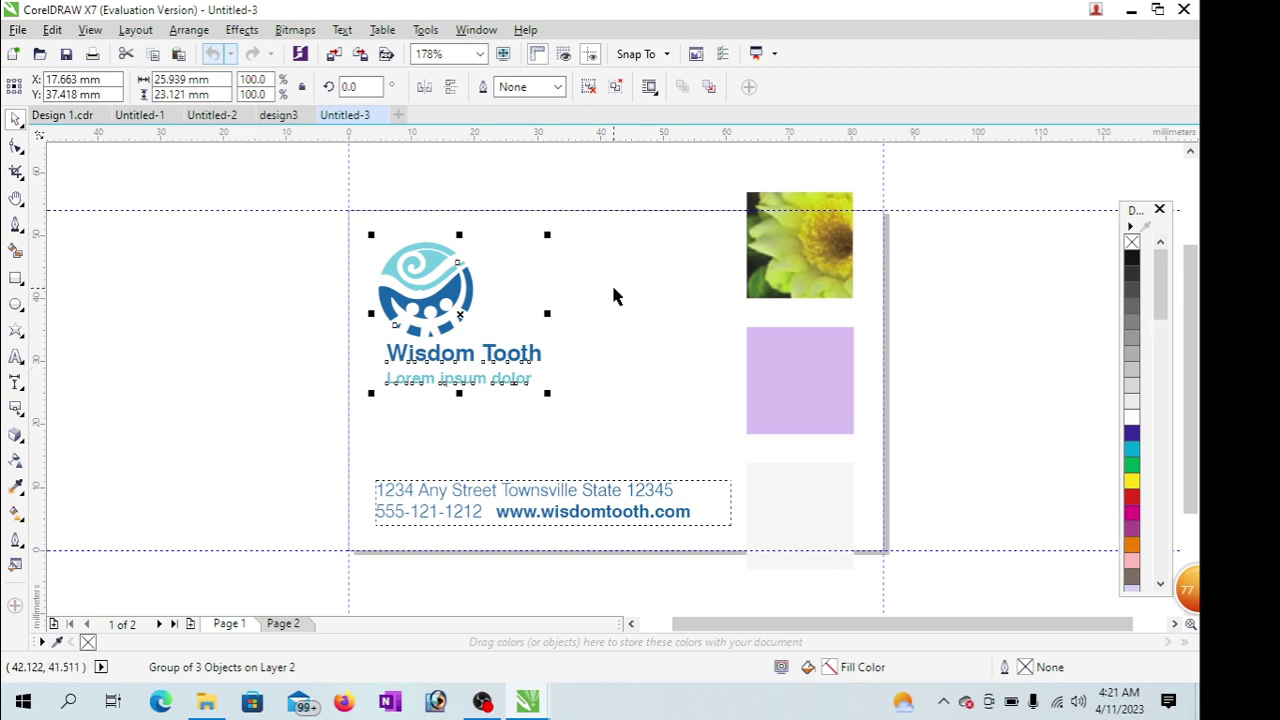
- Open the Design 1 drawing from the Desktop, reverting to its saved version
click(17, 30)
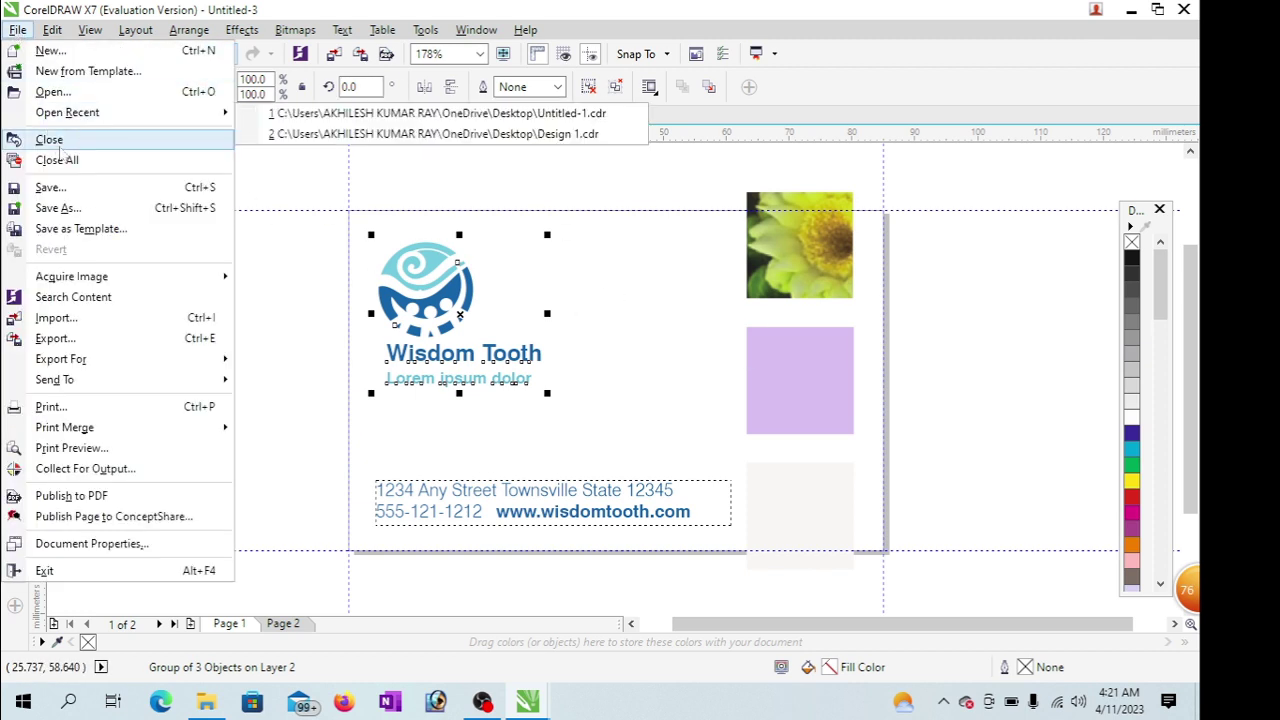
click(72, 94)
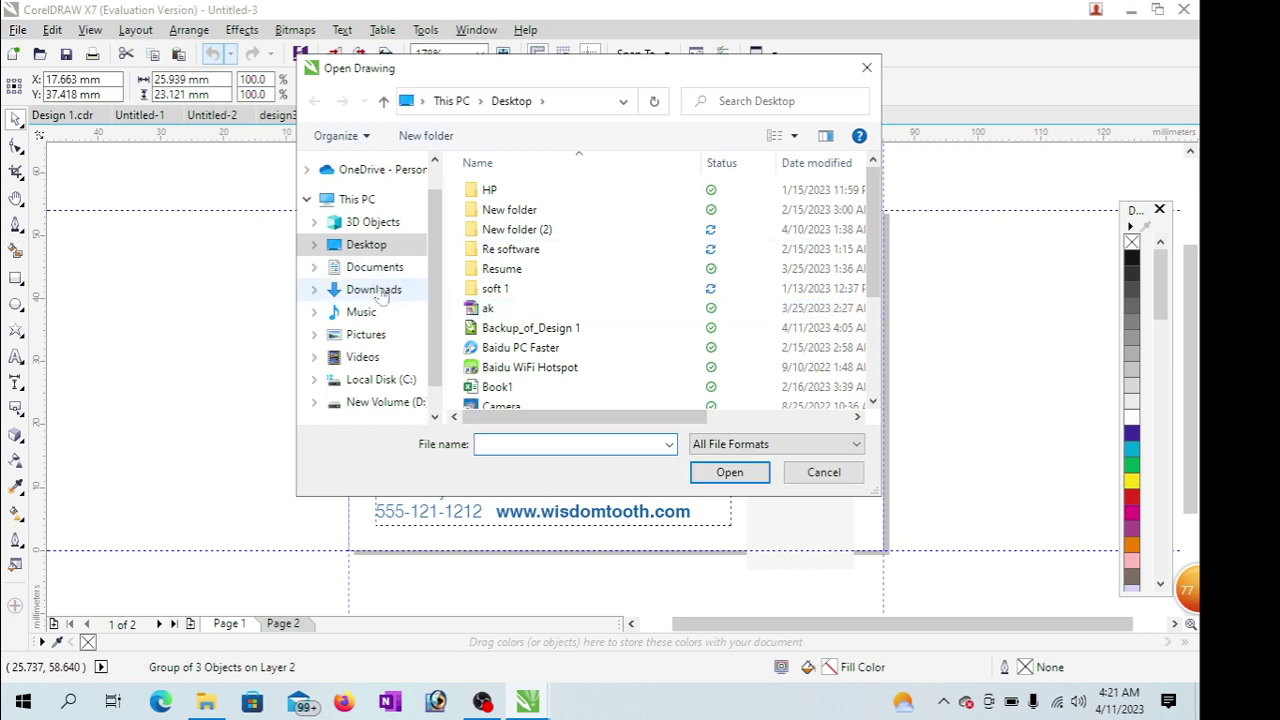
mouse_move(874, 268)
mouse_down()
mouse_move(878, 362)
mouse_move(880, 274)
mouse_up()
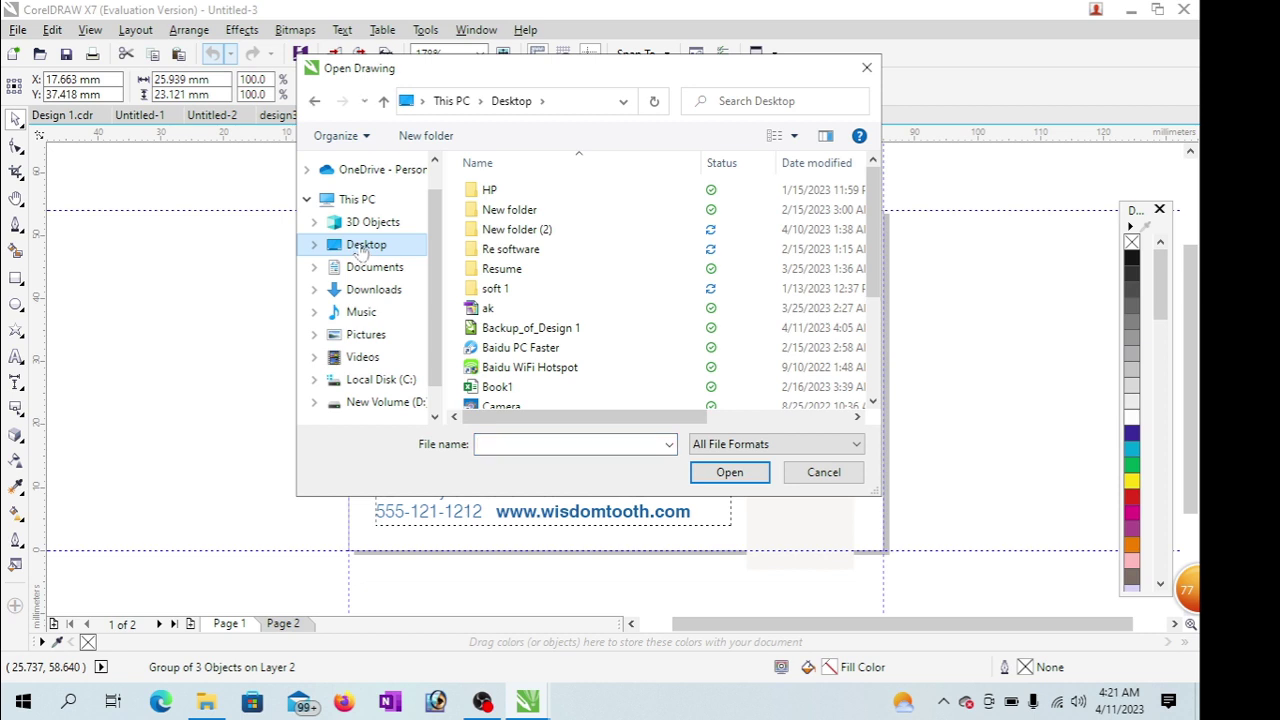
drag(874, 255, 876, 352)
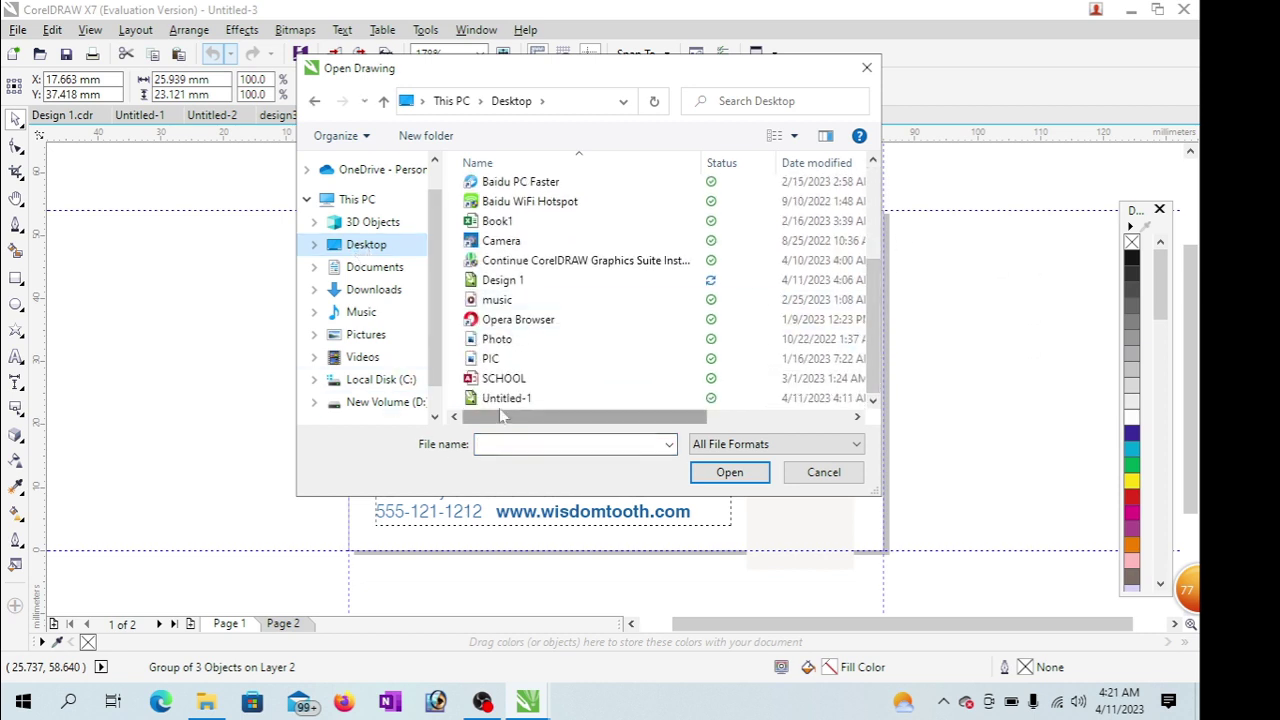
click(500, 341)
key(Up)
key(Up)
key(Up)
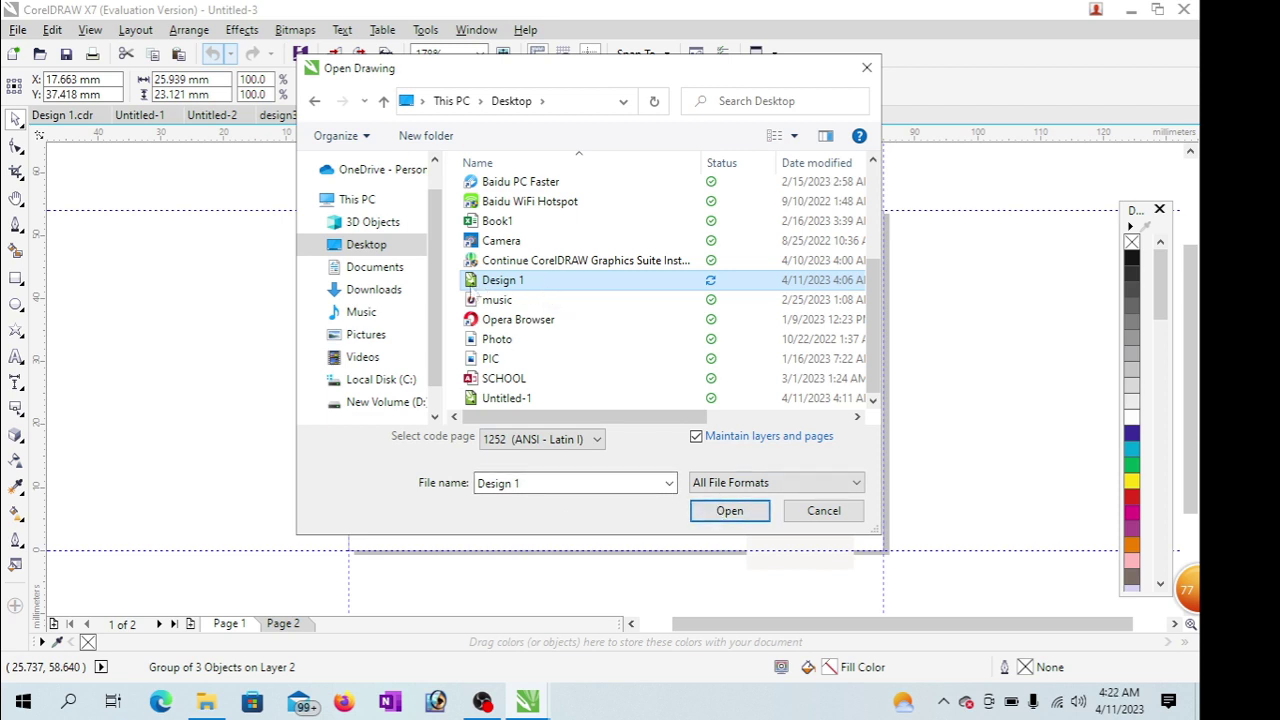
click(728, 512)
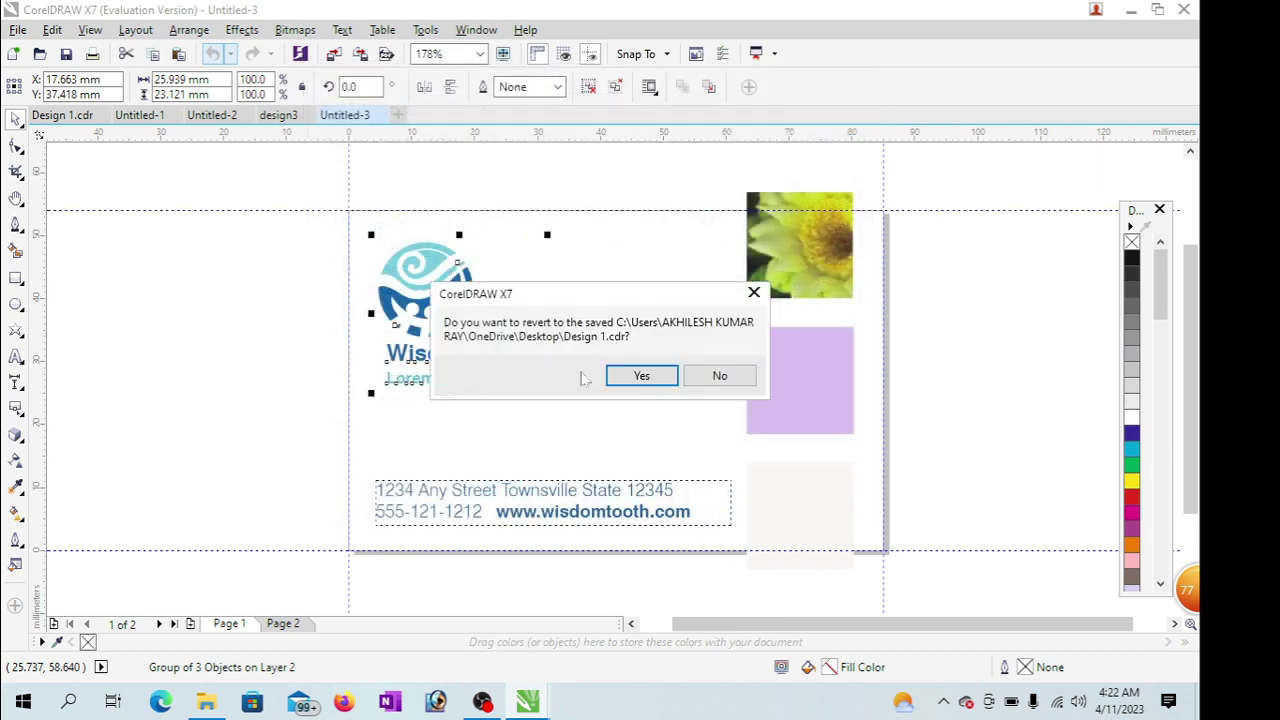
click(641, 375)
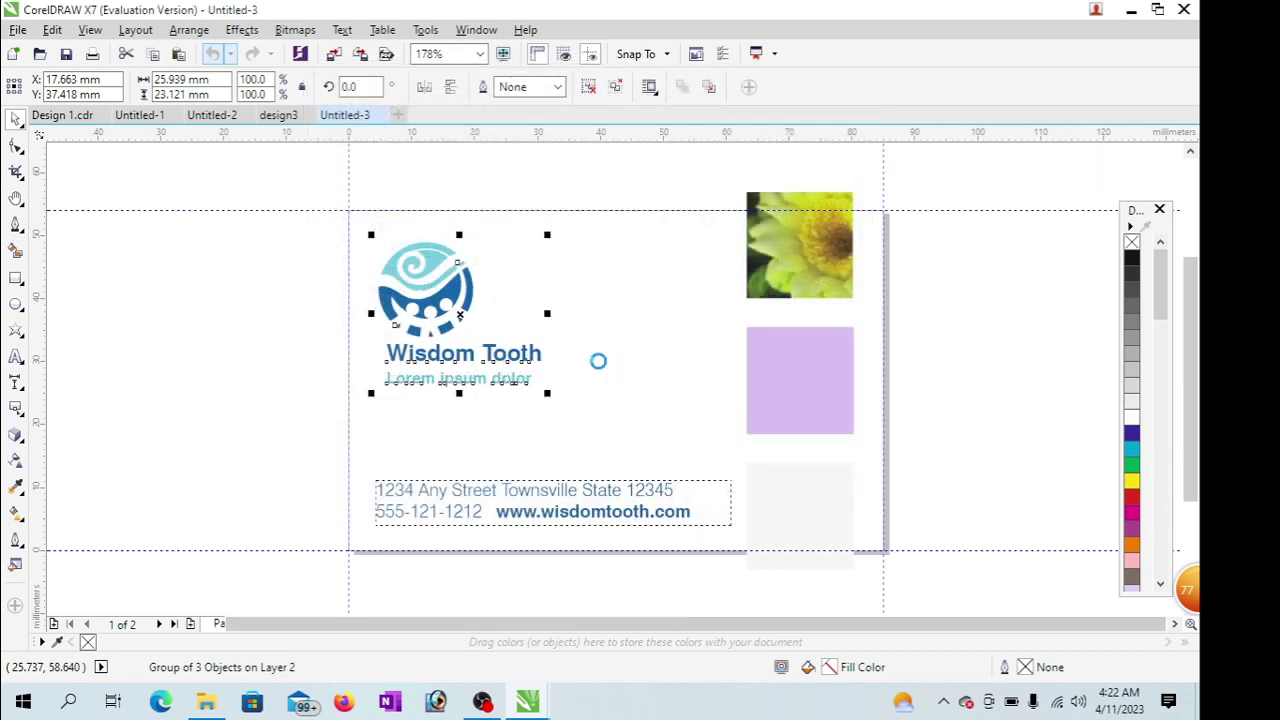
- Look over the shapes in the Design 1 drawing and close the document
scroll(363, 450, down, 5)
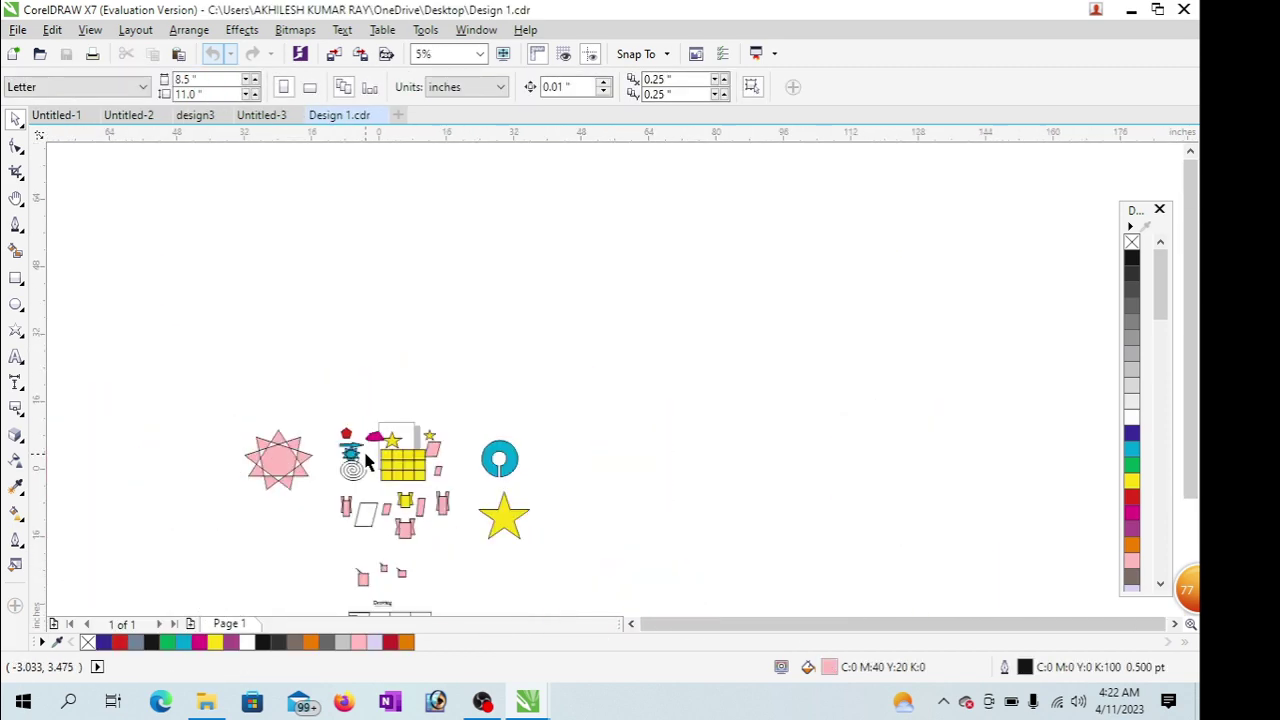
scroll(365, 462, up, 5)
scroll(365, 462, down, 2)
scroll(365, 462, up, 2)
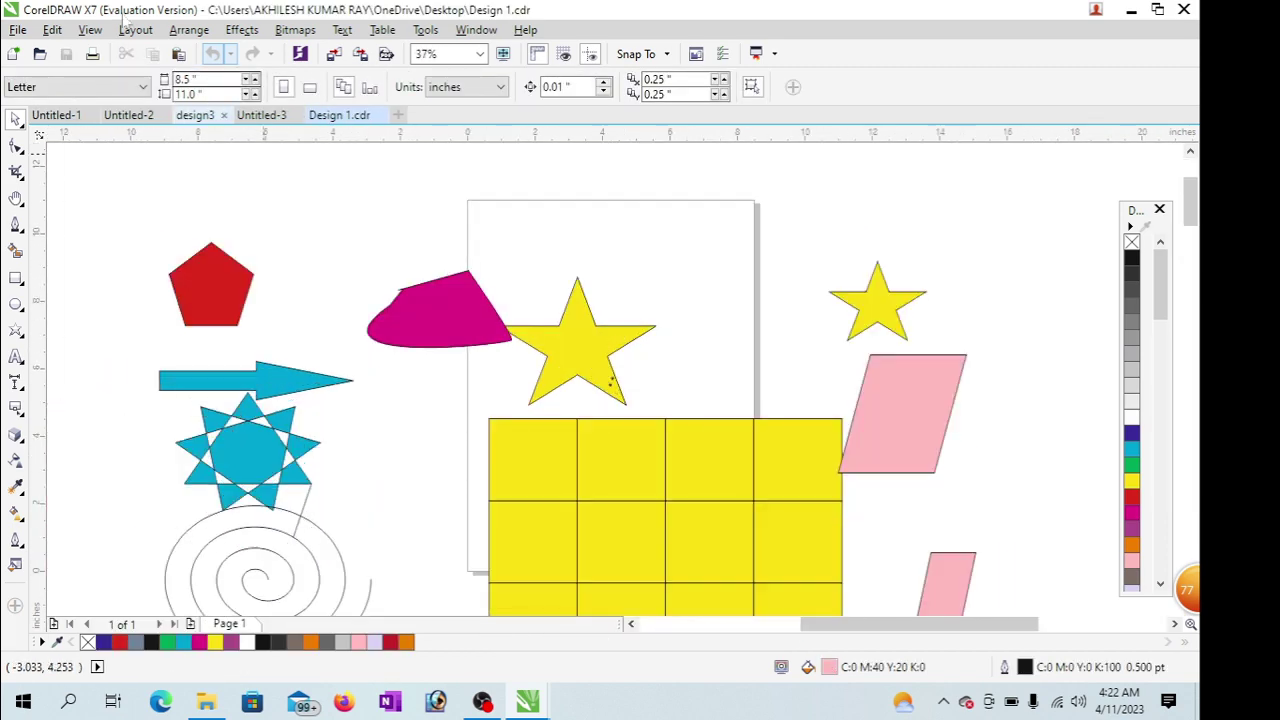
click(18, 29)
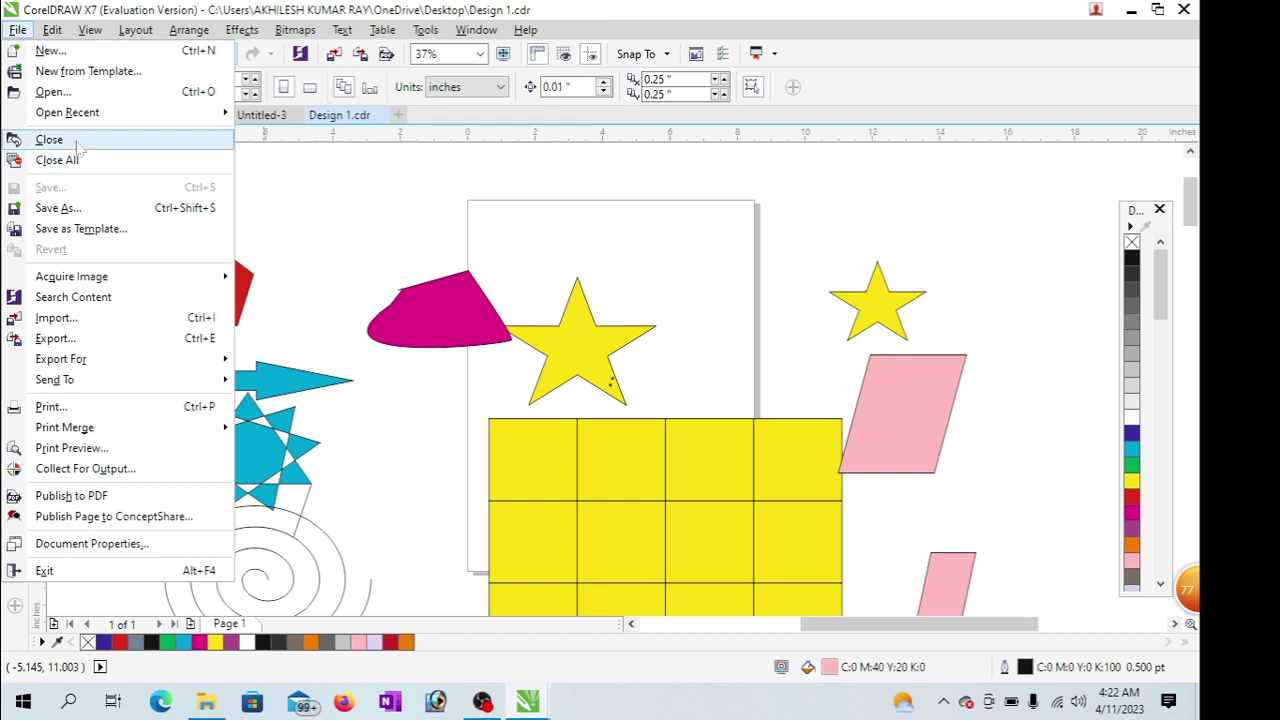
mouse_move(80, 113)
click(50, 139)
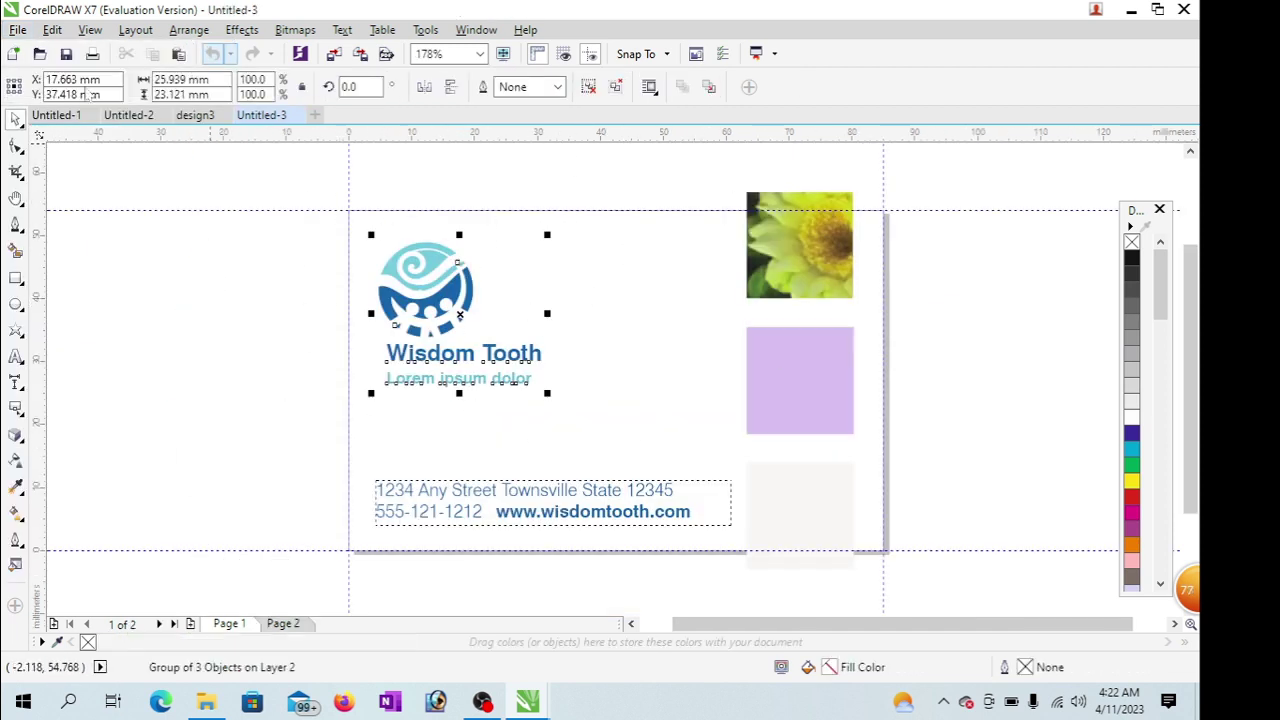
- Save the business card document to the Desktop as a CorelDRAW drawing named Design 2
click(18, 29)
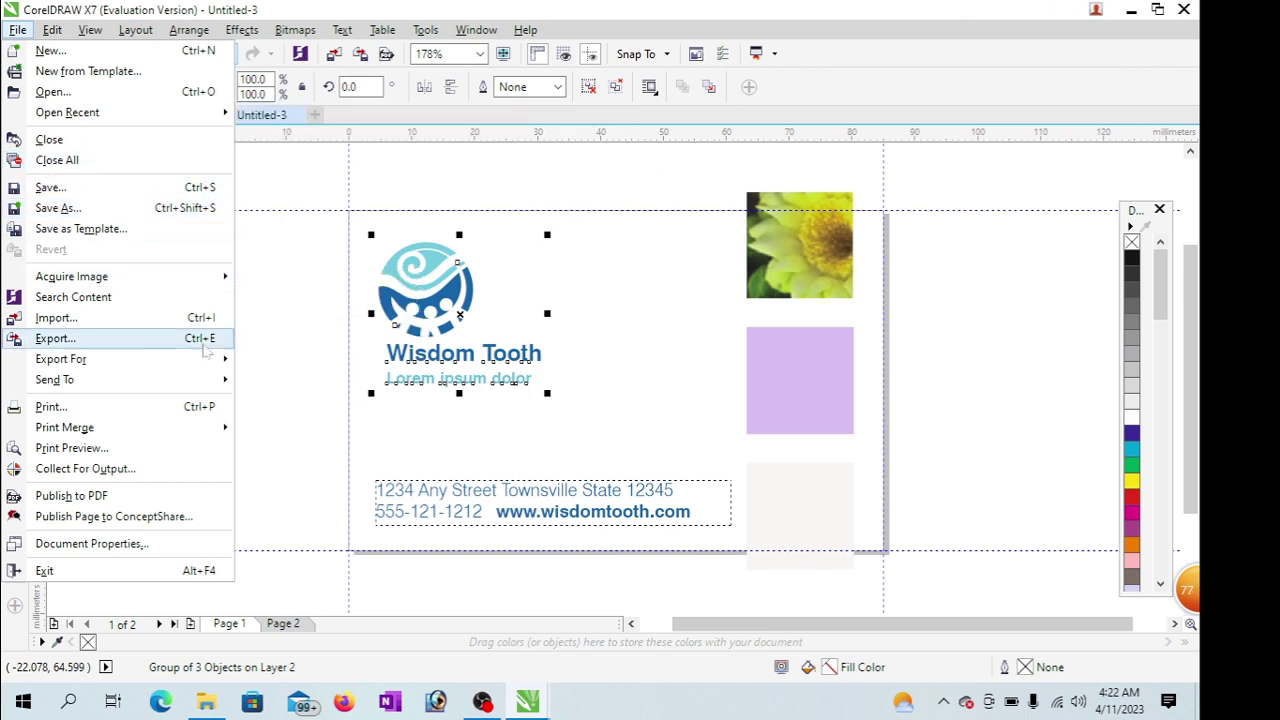
click(52, 188)
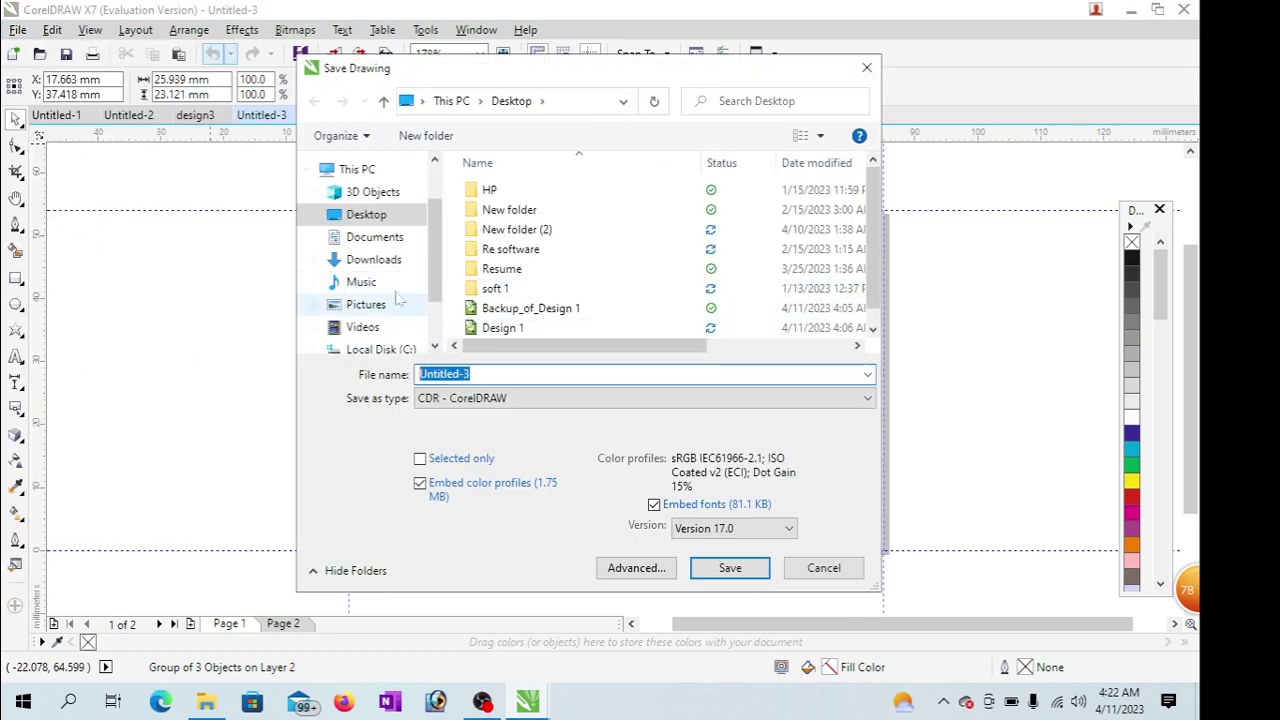
click(375, 238)
click(366, 214)
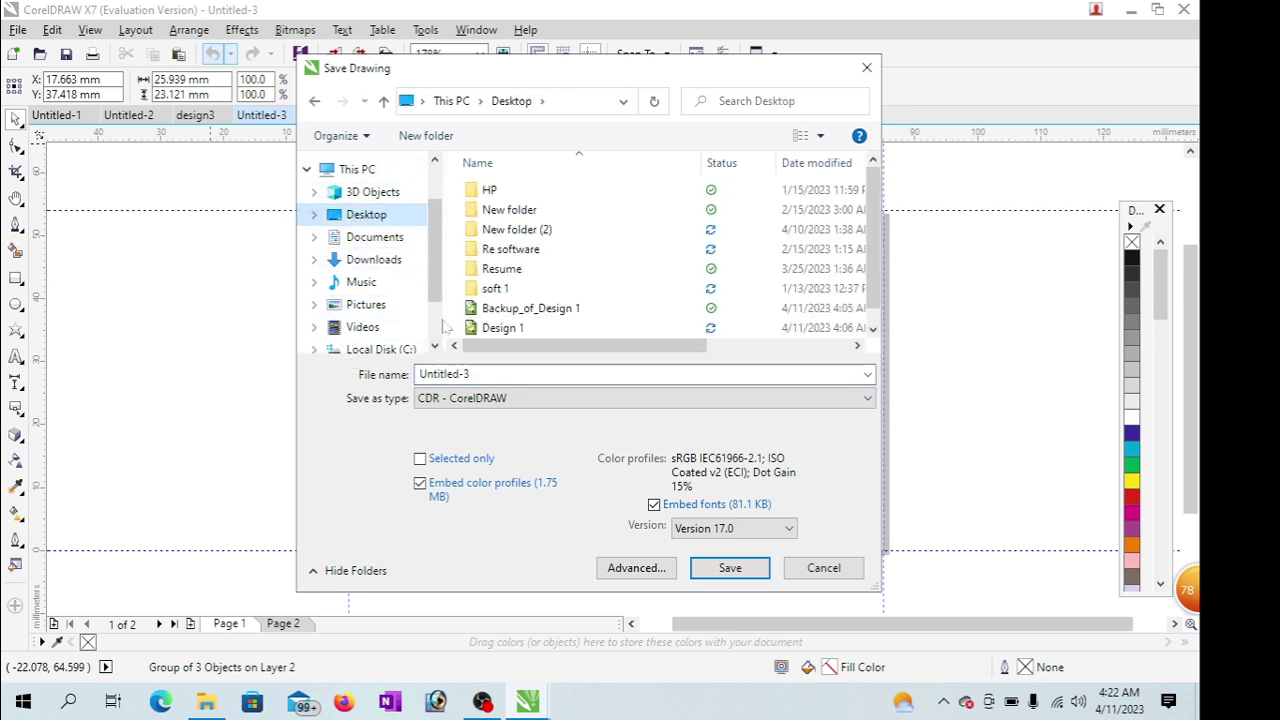
scroll(432, 300, down, 1)
scroll(432, 300, down, 1)
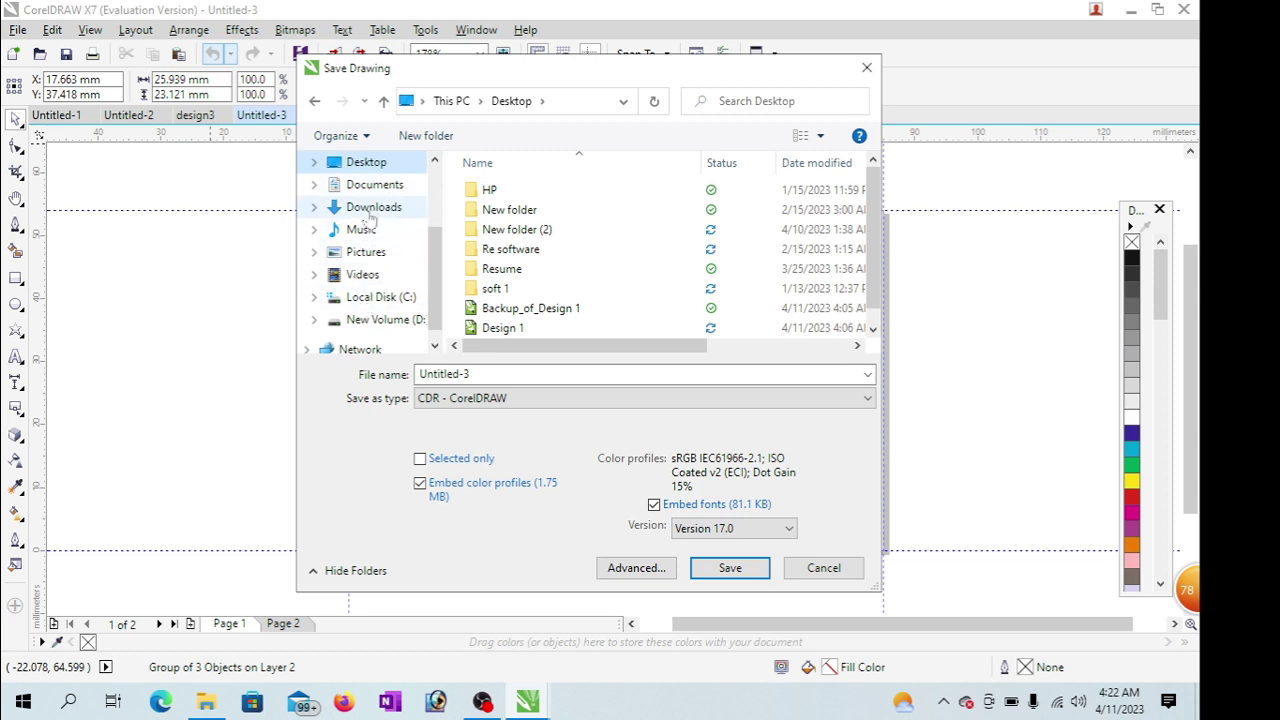
click(590, 374)
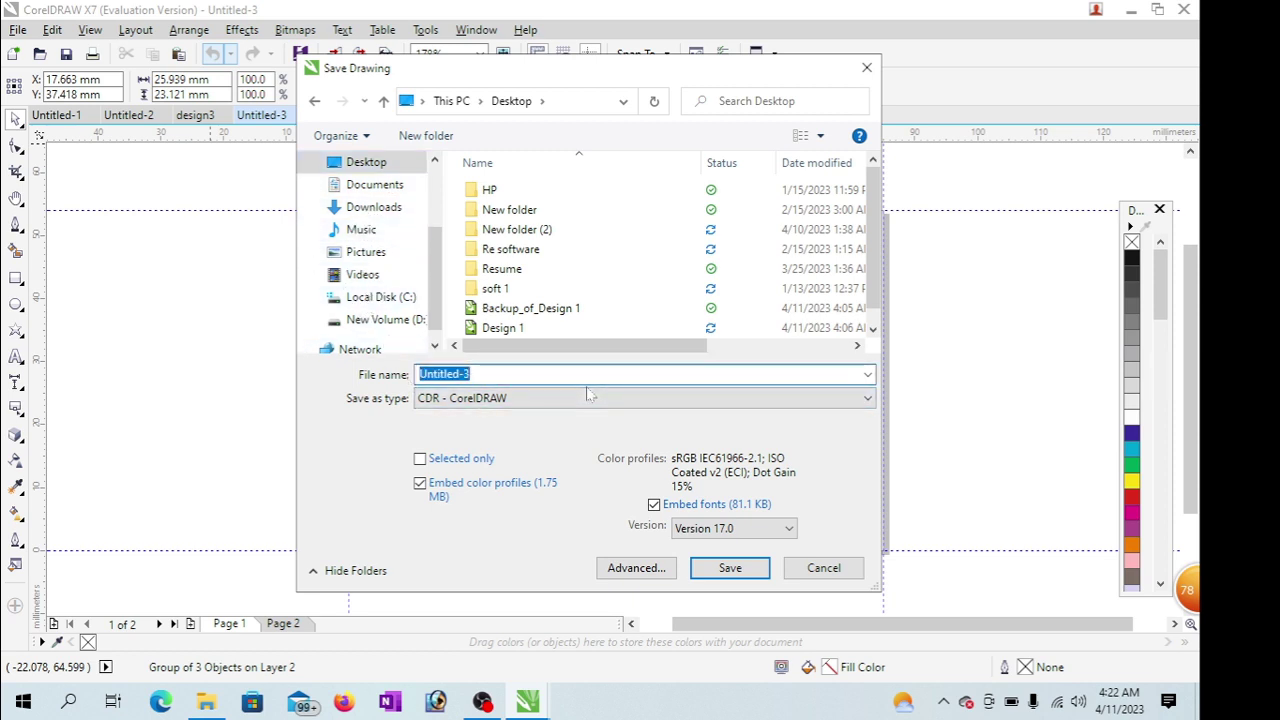
text(Desi)
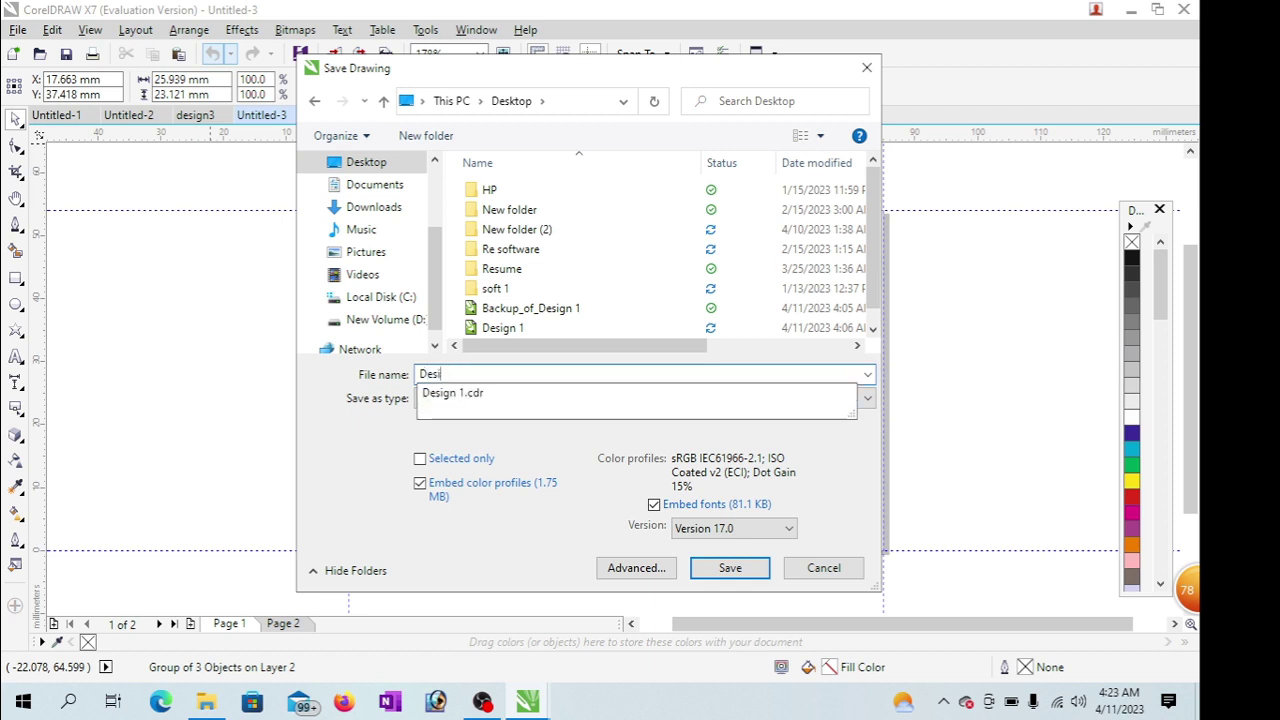
text(gn 2)
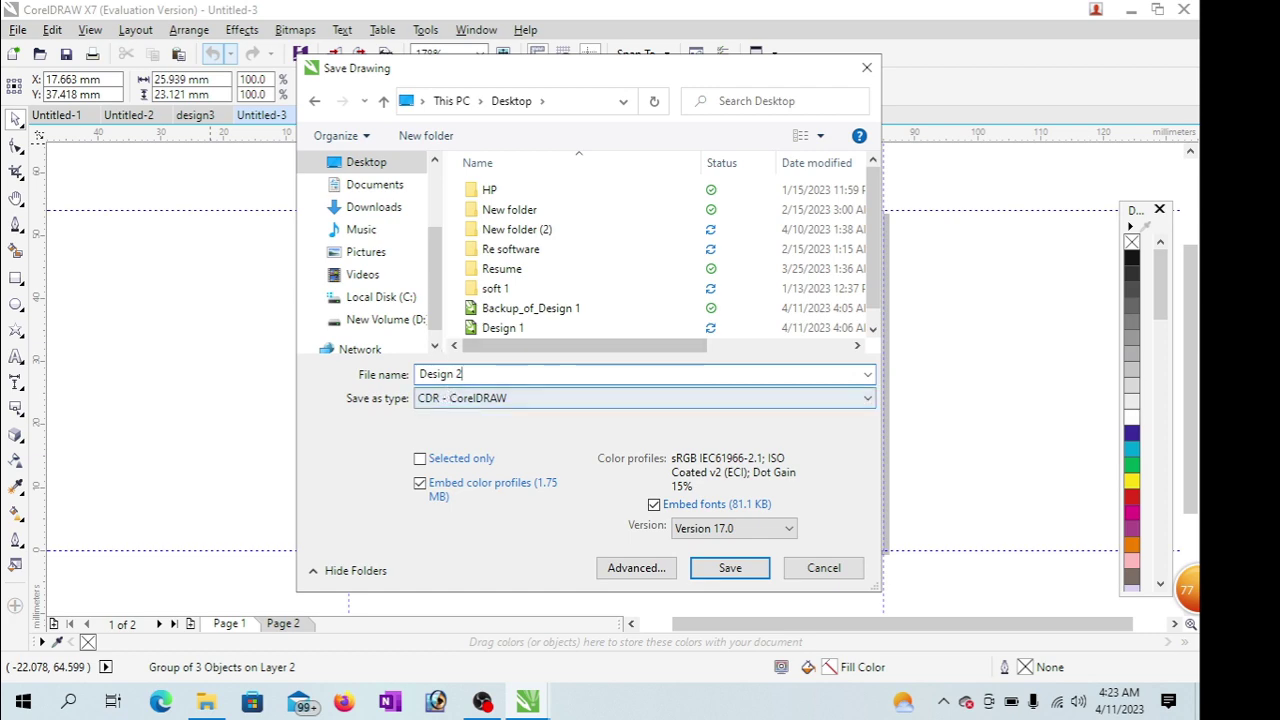
click(730, 568)
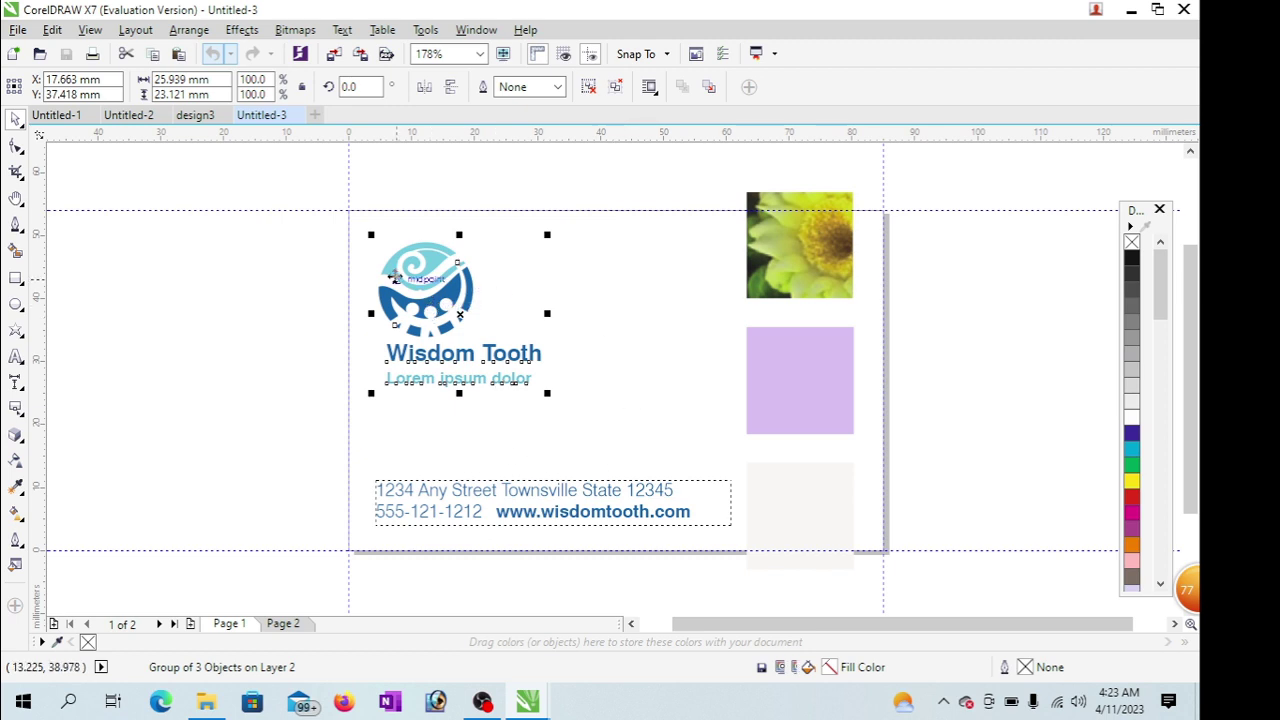
- Save a copy of the business card drawing to the Desktop under the name Design 33
click(18, 30)
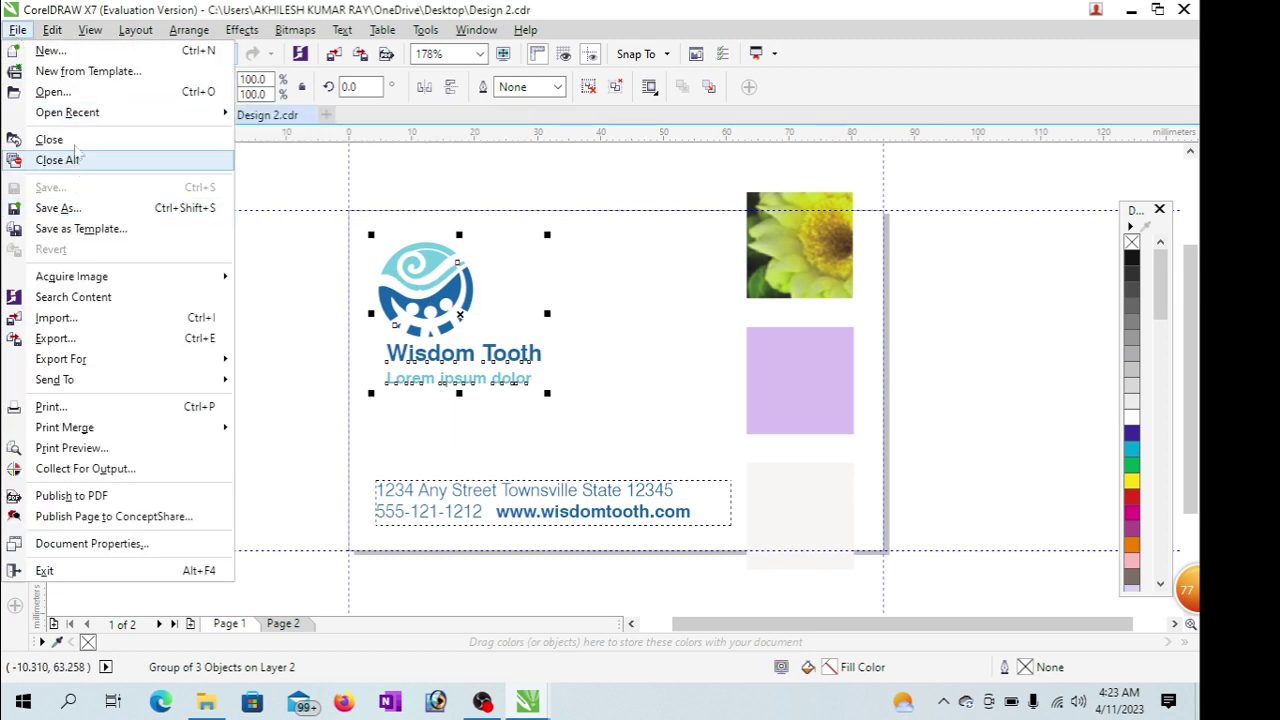
click(78, 210)
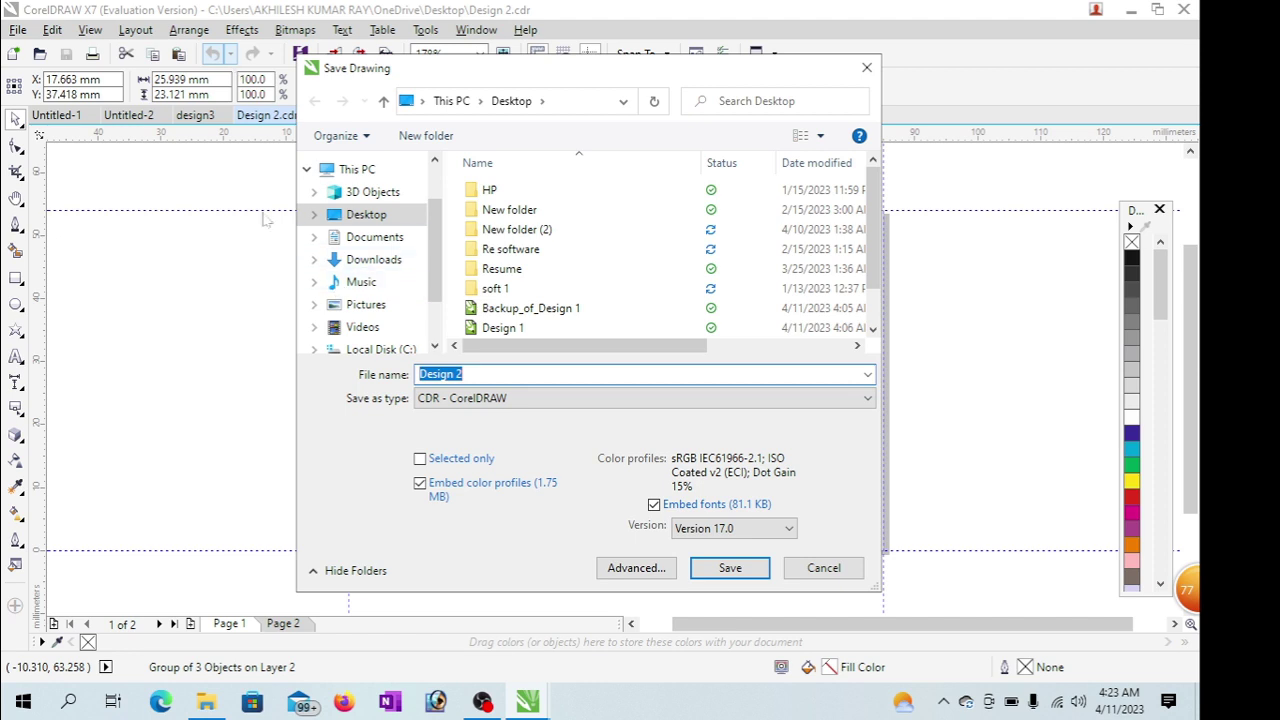
click(640, 398)
key(BackSpace)
text(33)
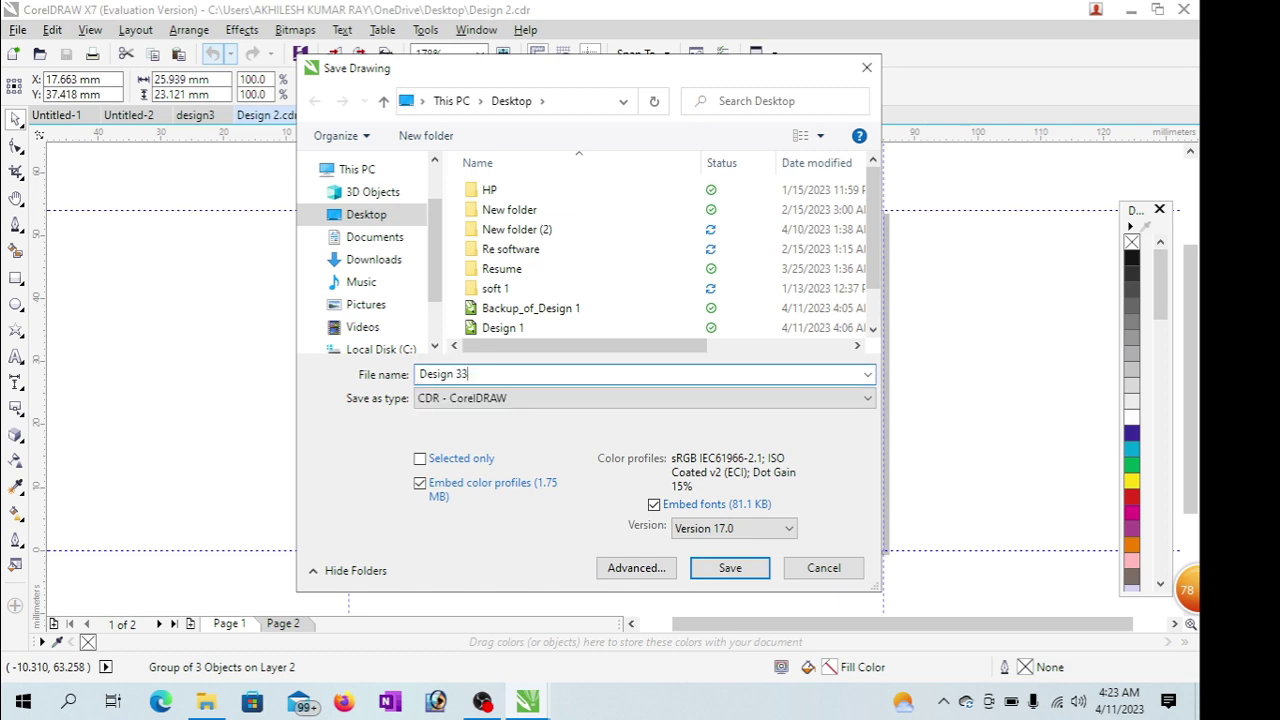
click(730, 570)
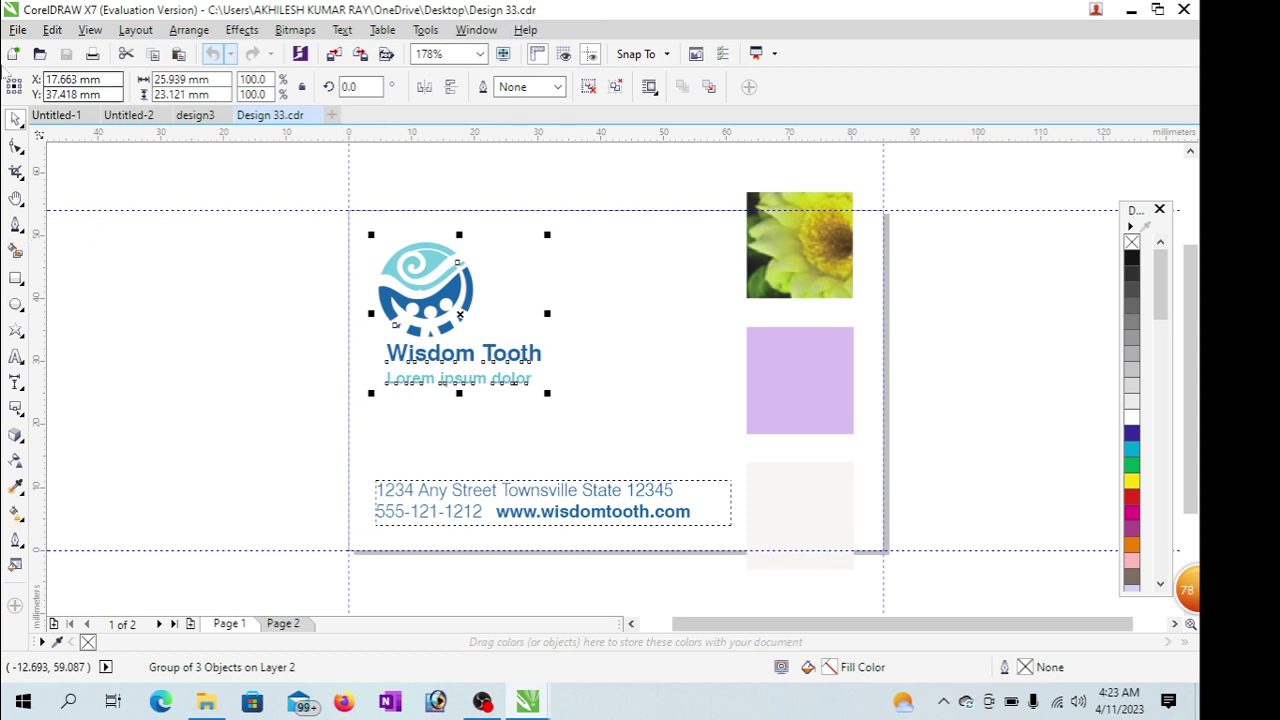
- Save the business card as a CorelDRAW template (CDT) named Design 33 on the Desktop
click(18, 30)
mouse_move(80, 272)
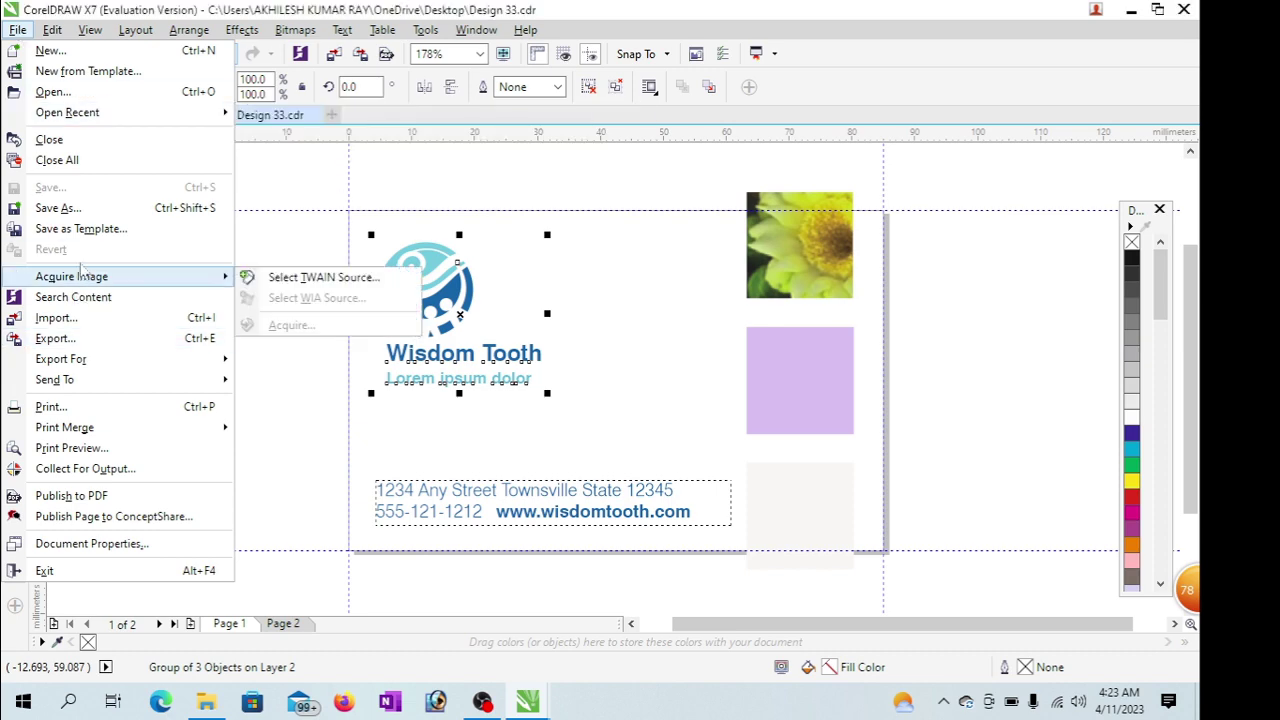
click(80, 229)
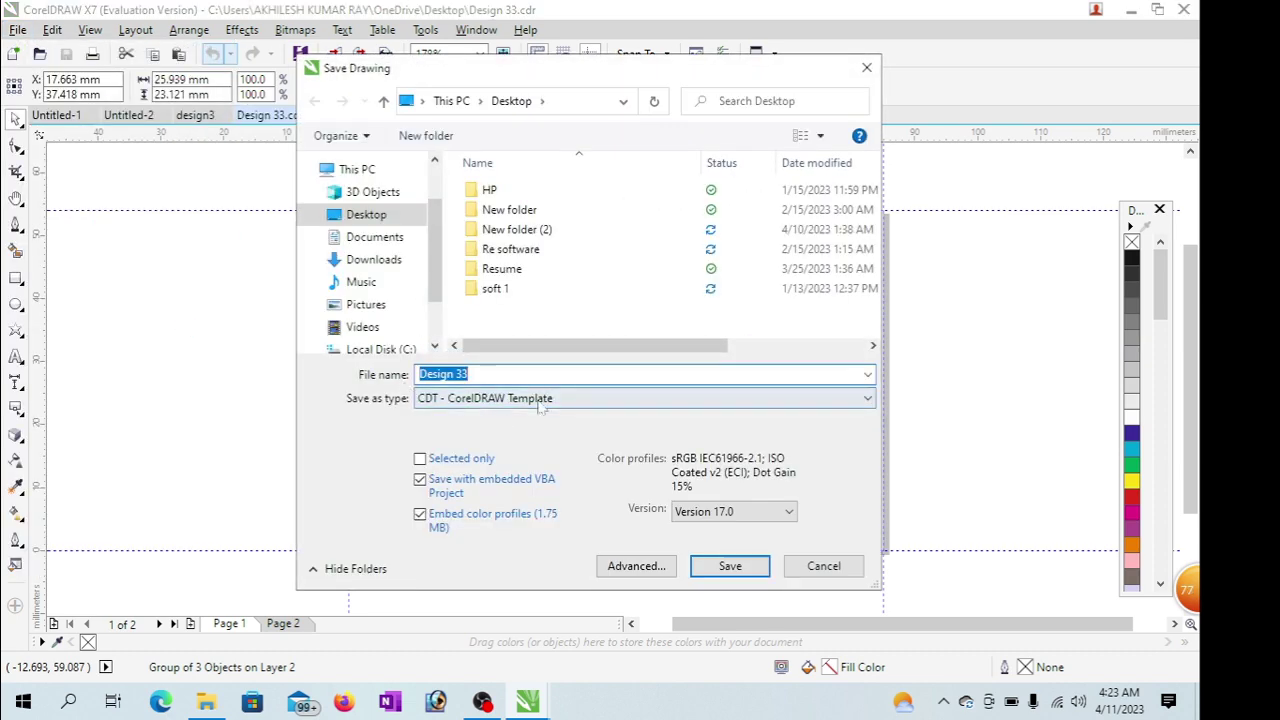
click(733, 567)
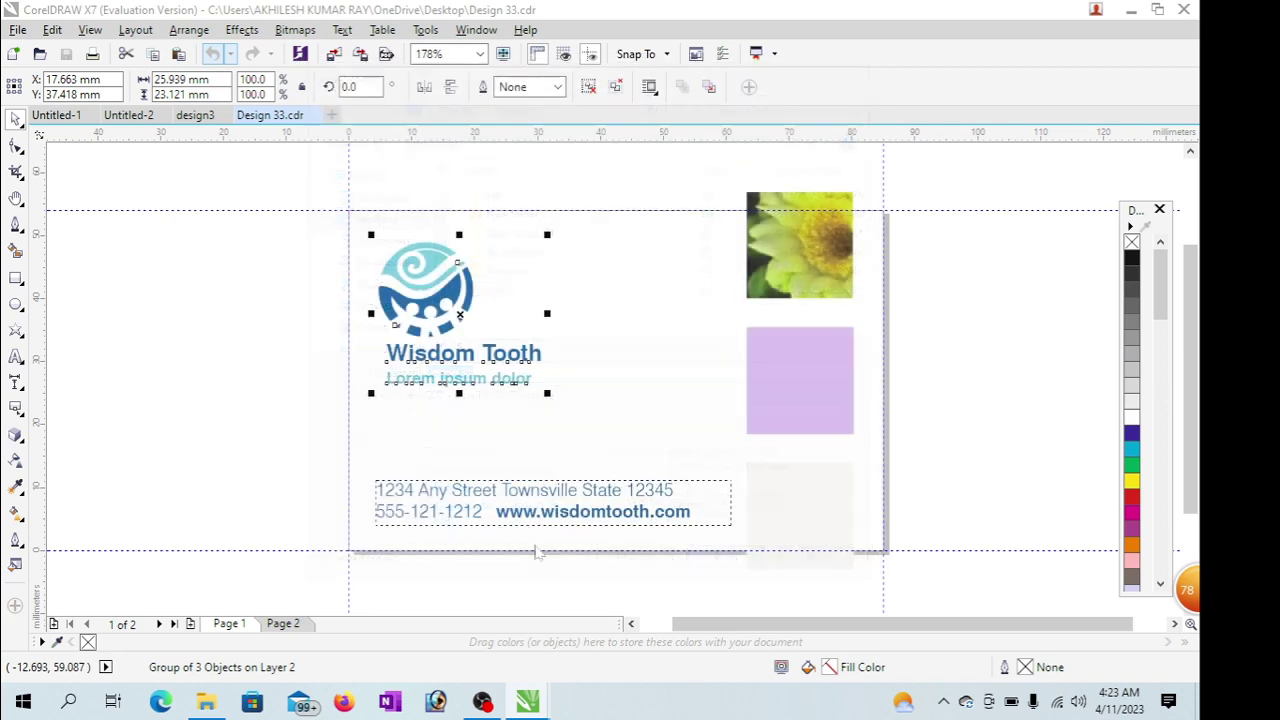
click(576, 504)
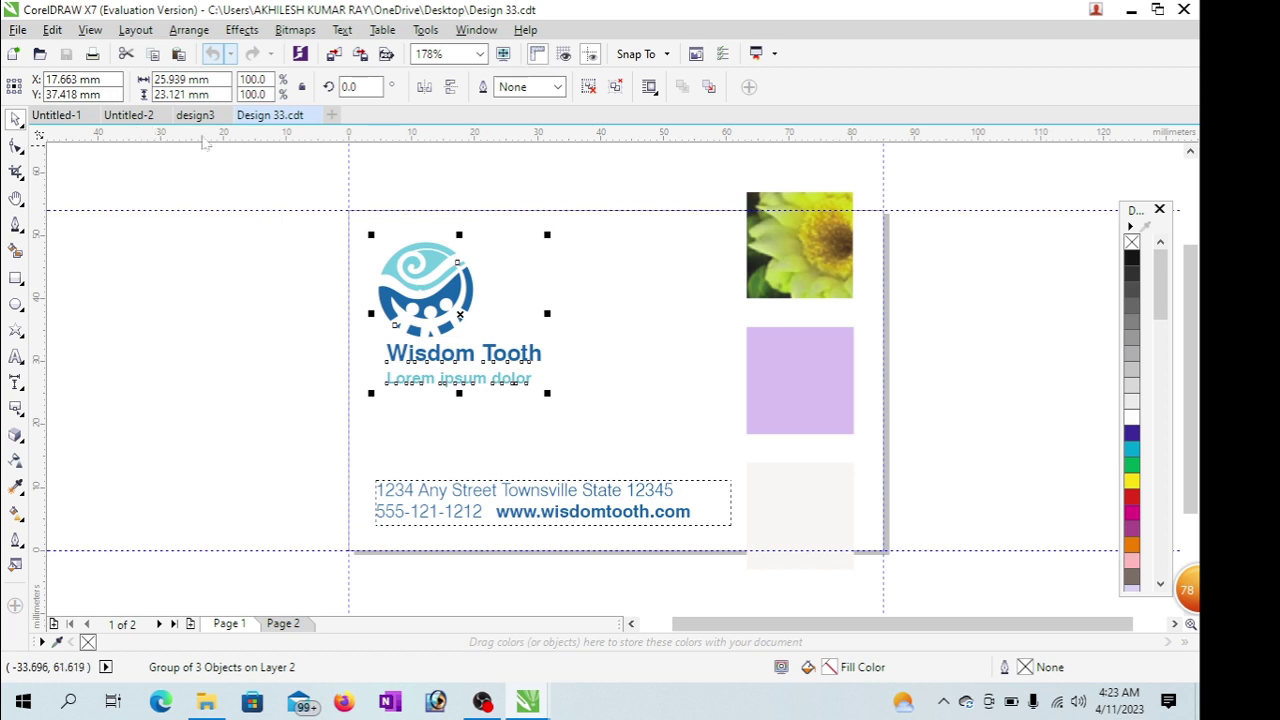
click(17, 30)
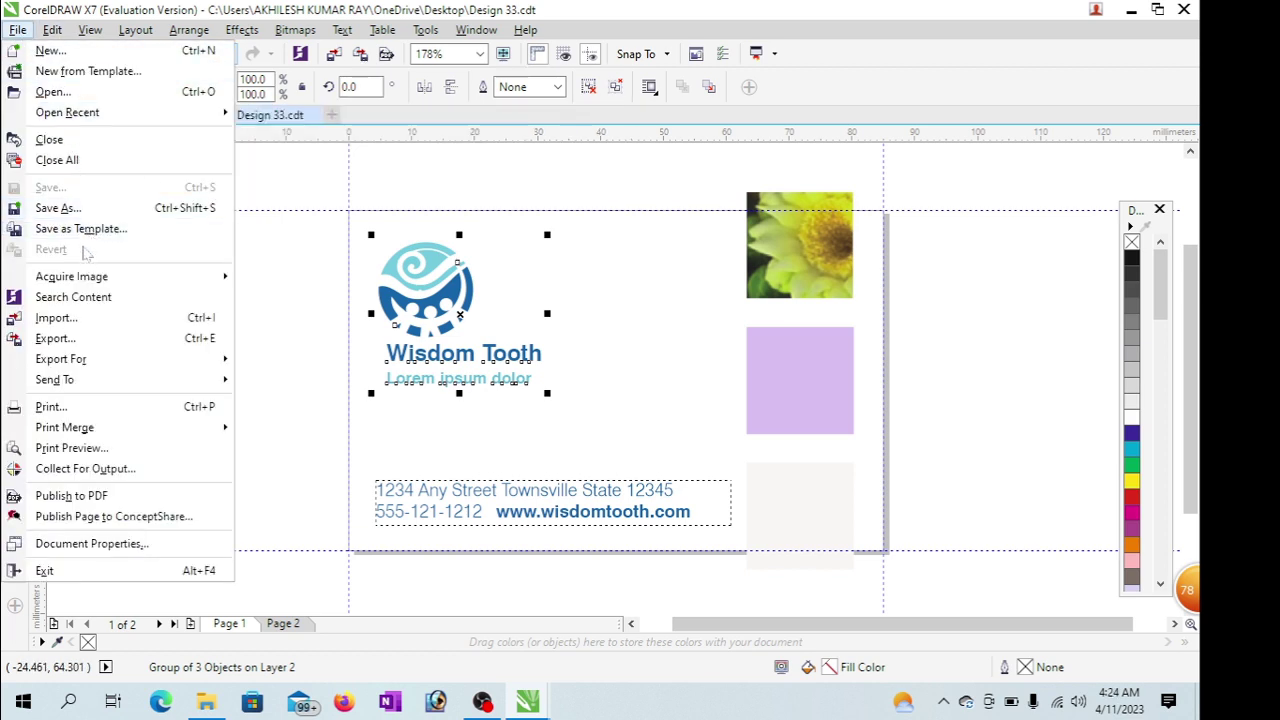
click(52, 30)
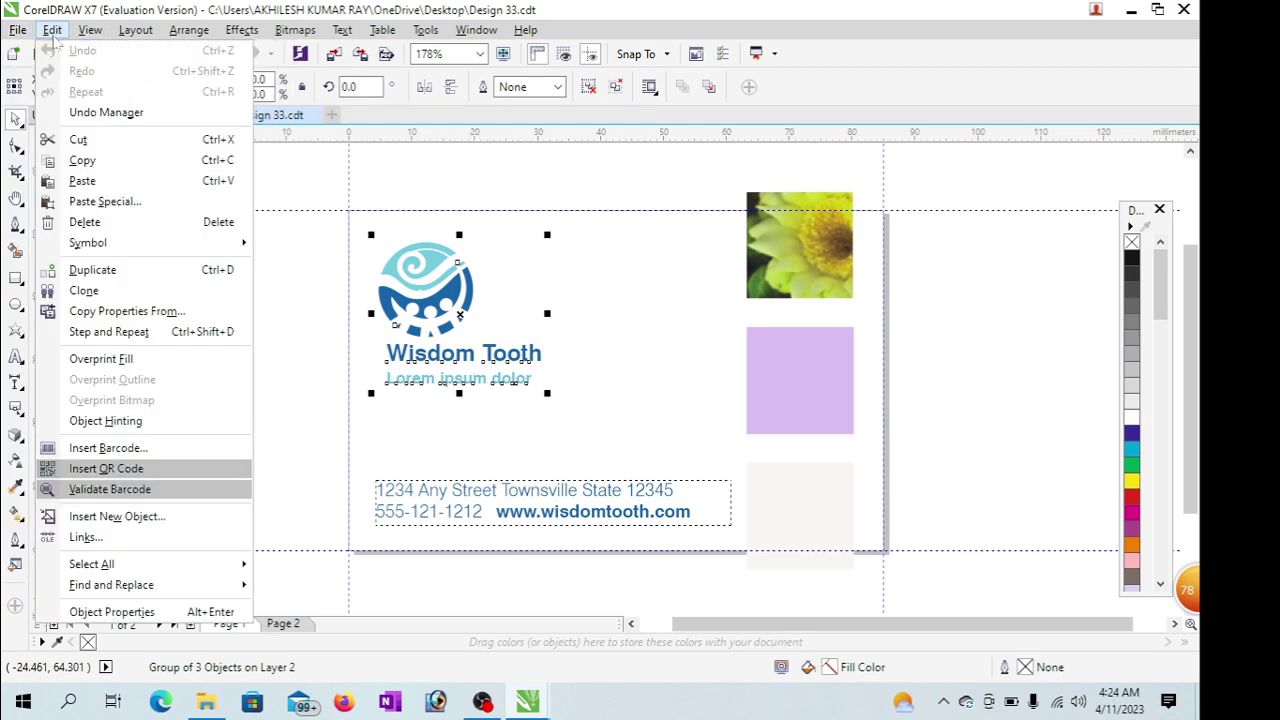
click(18, 30)
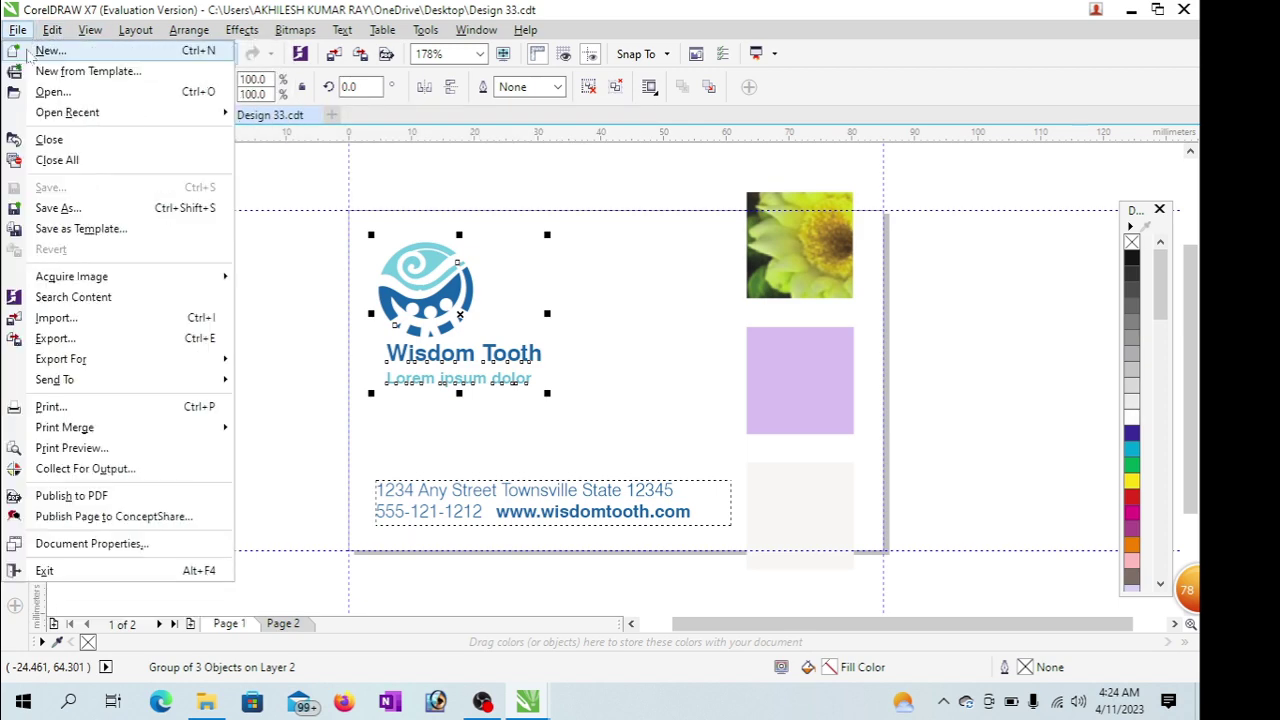
click(84, 230)
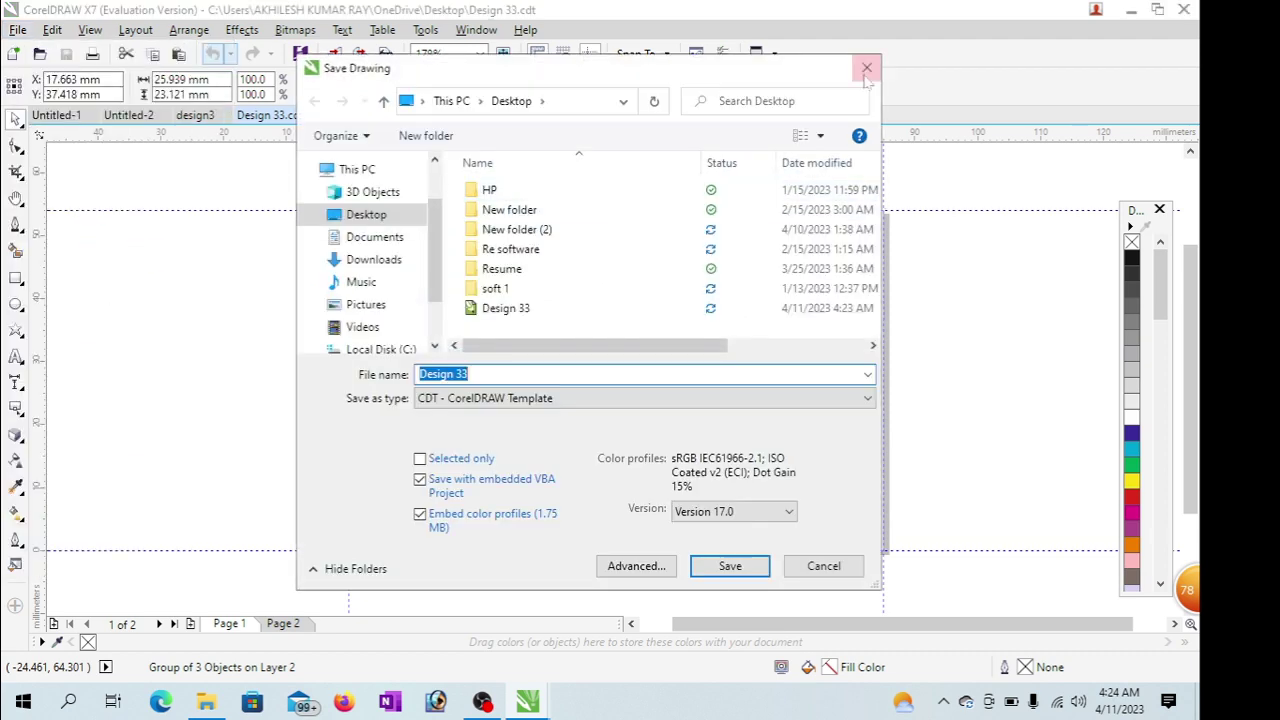
key(Escape)
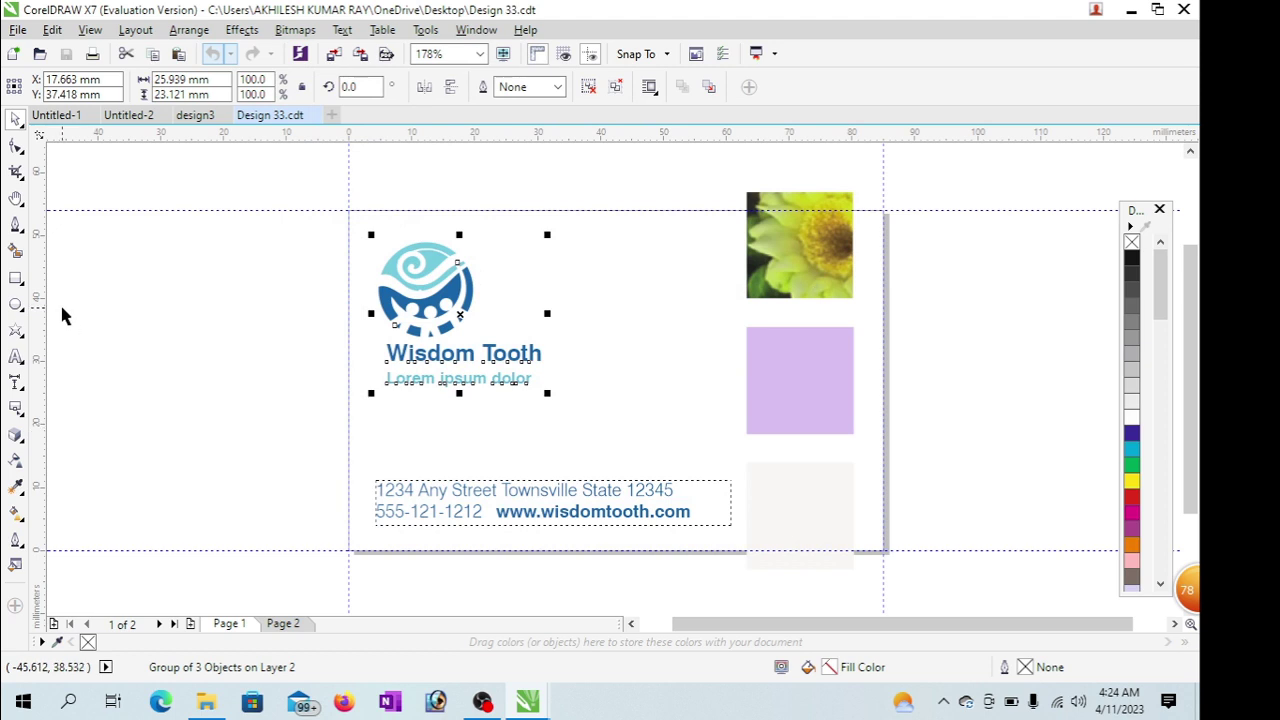
click(18, 30)
mouse_move(65, 277)
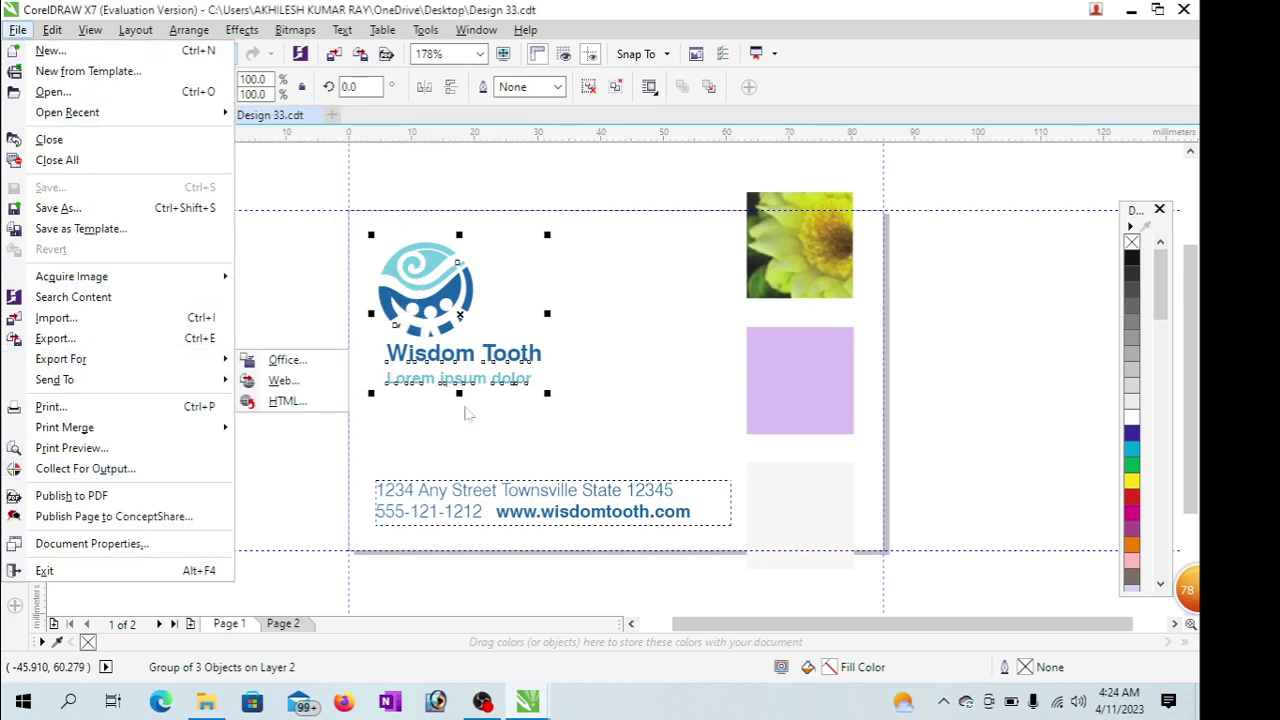
click(263, 294)
- Create a new A4 document named Untitled-3 with CMYK color mode and 300 dpi resolution
click(18, 30)
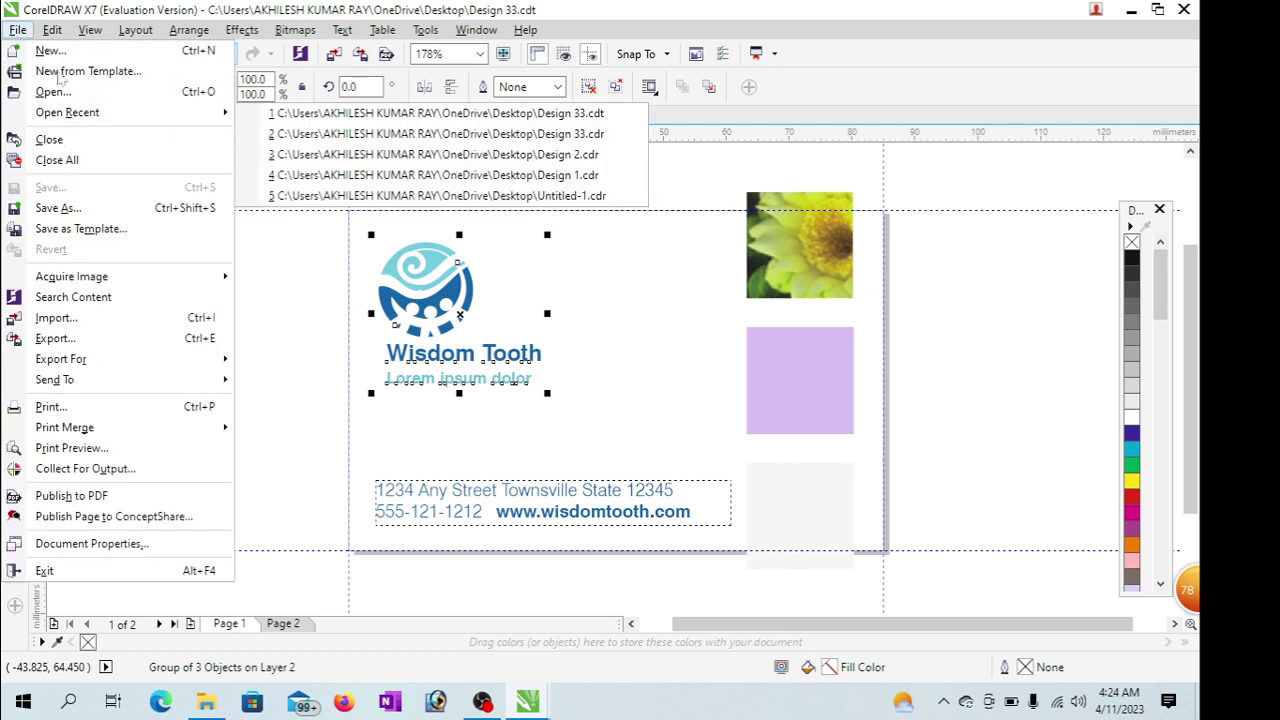
click(45, 48)
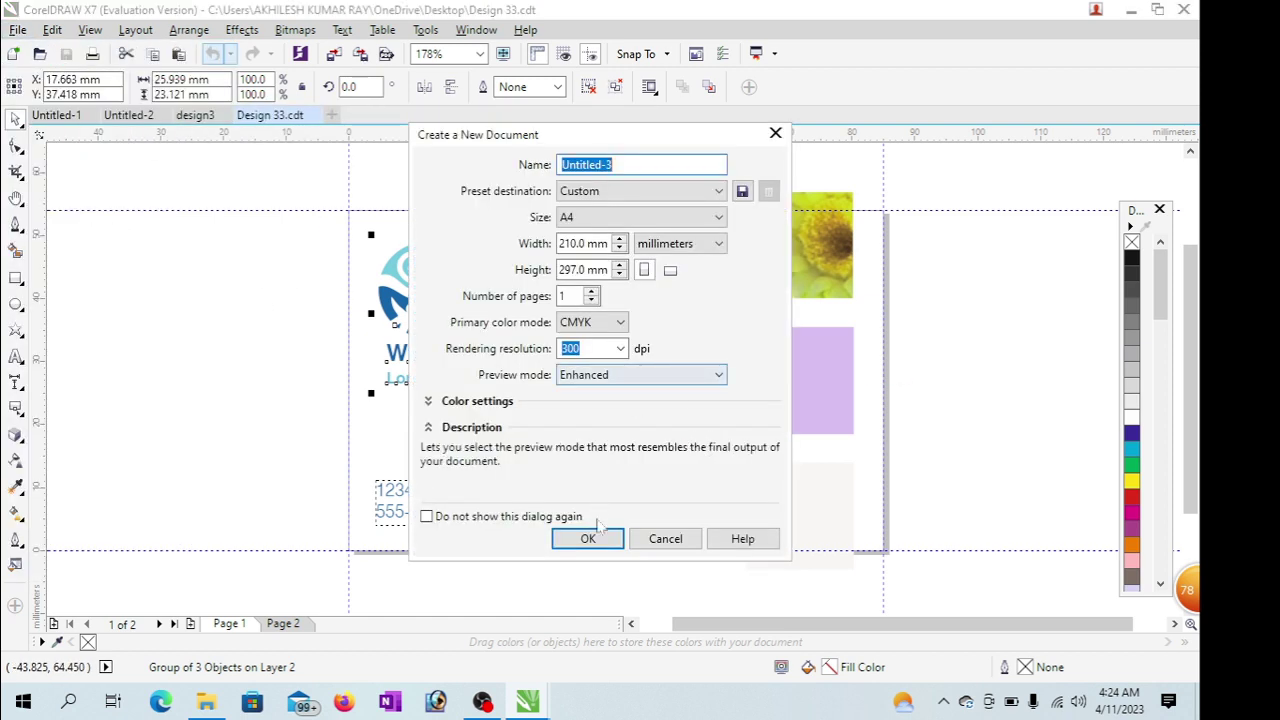
click(588, 538)
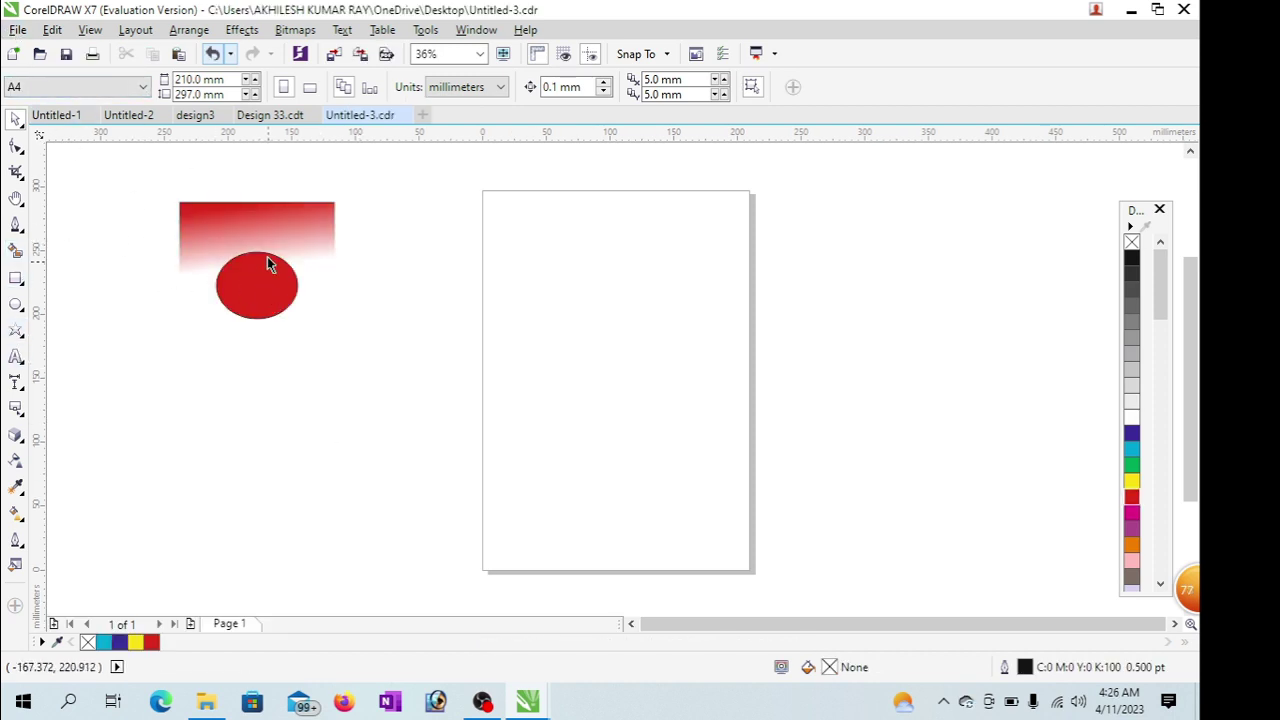
- Revert the Untitled-3 drawing to its last saved version, discarding the current changes
click(18, 30)
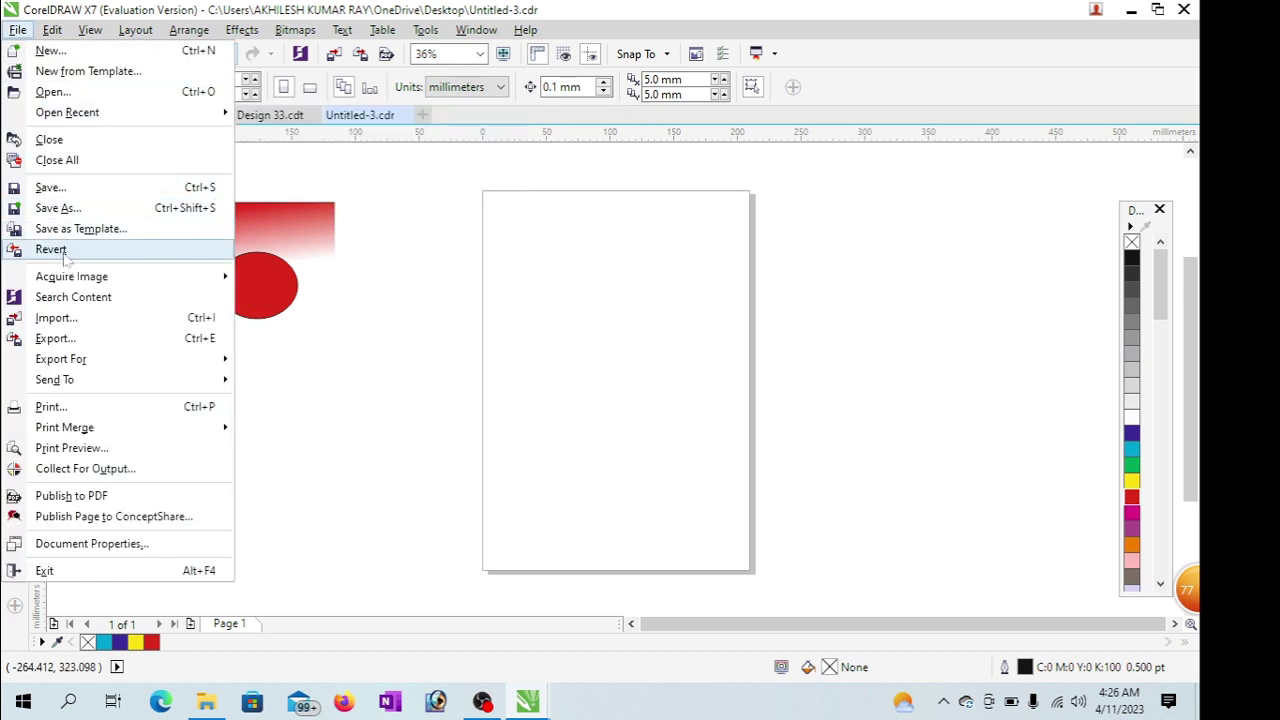
click(50, 249)
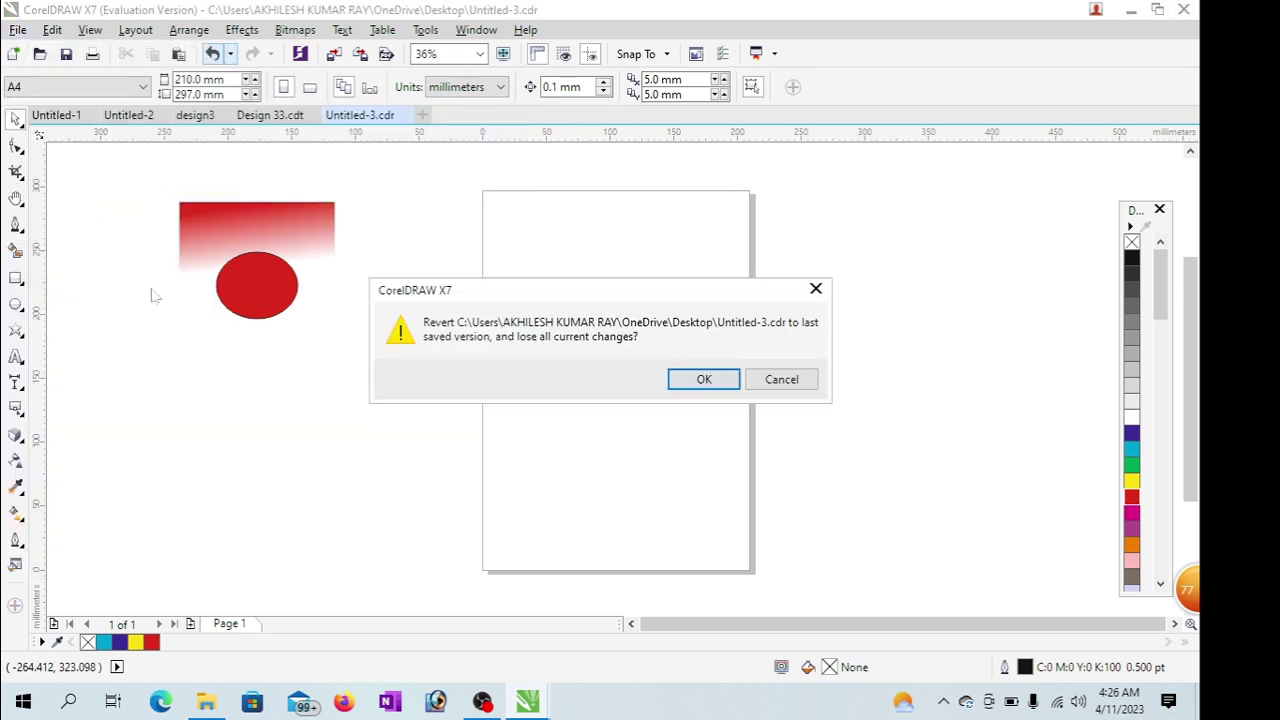
click(708, 379)
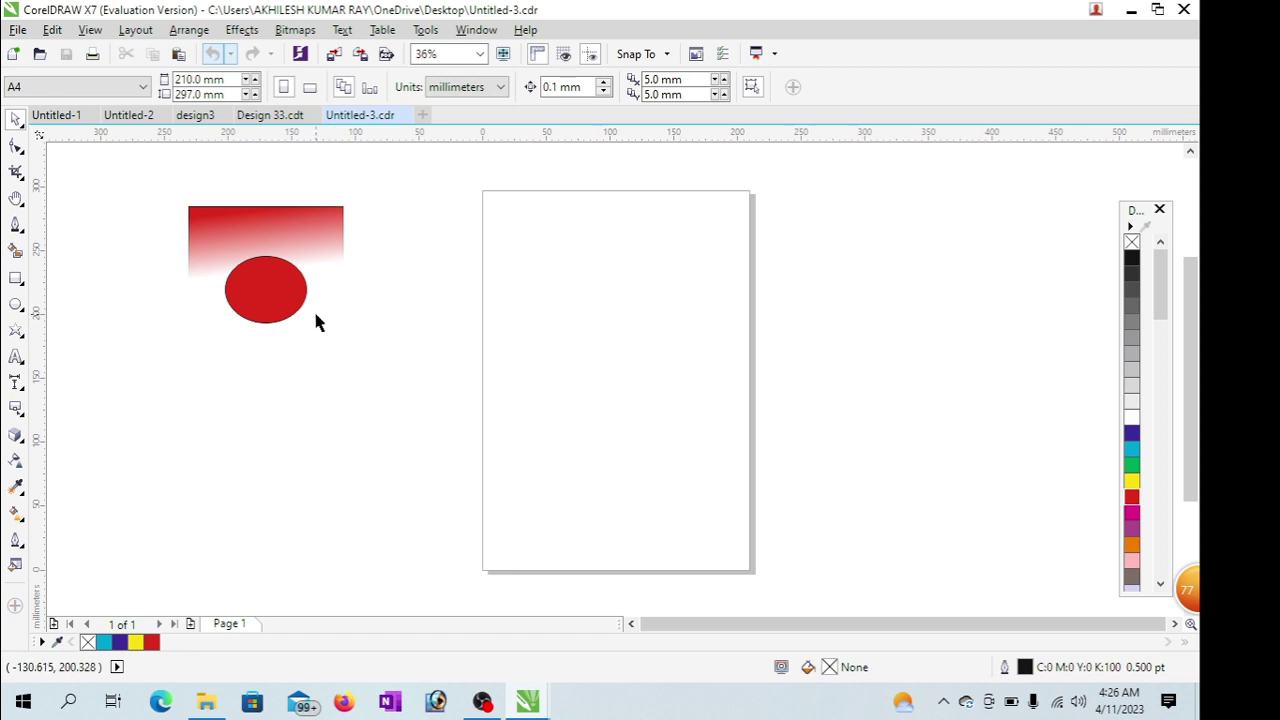
- Fill the ellipse below the gradient rectangle with yellow and discard the change by reverting the drawing
click(211, 271)
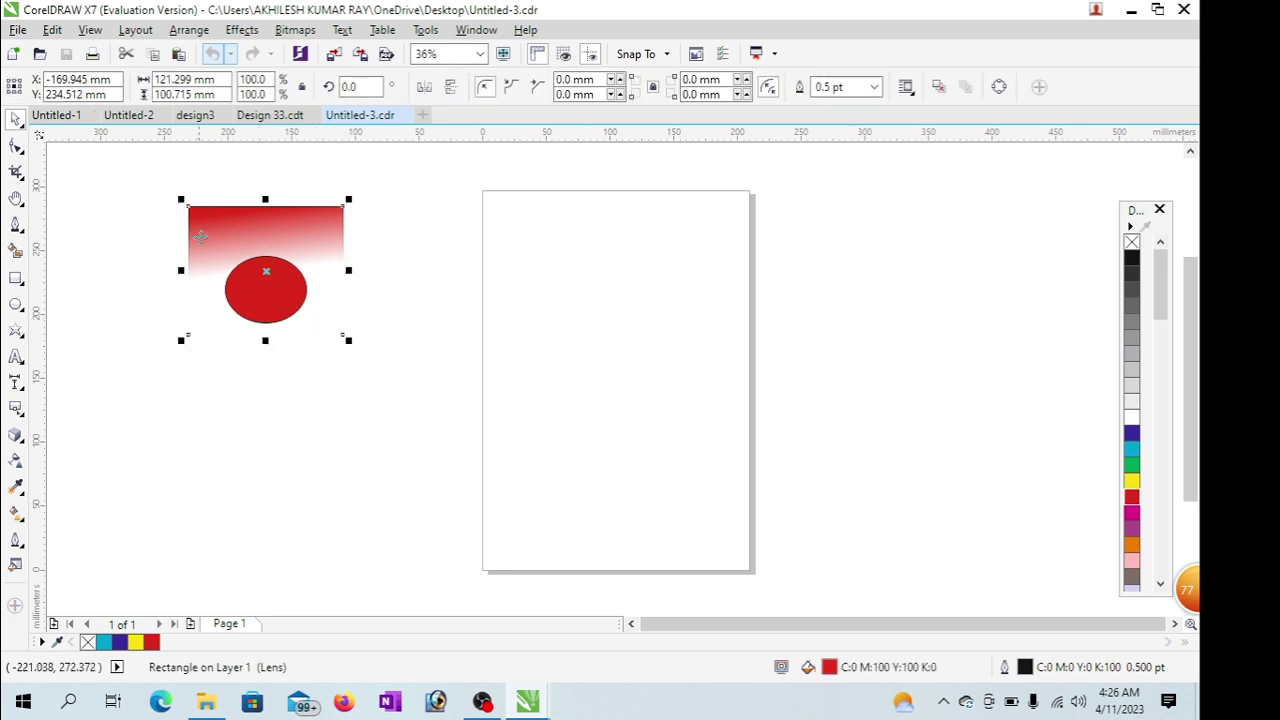
click(270, 289)
click(1131, 481)
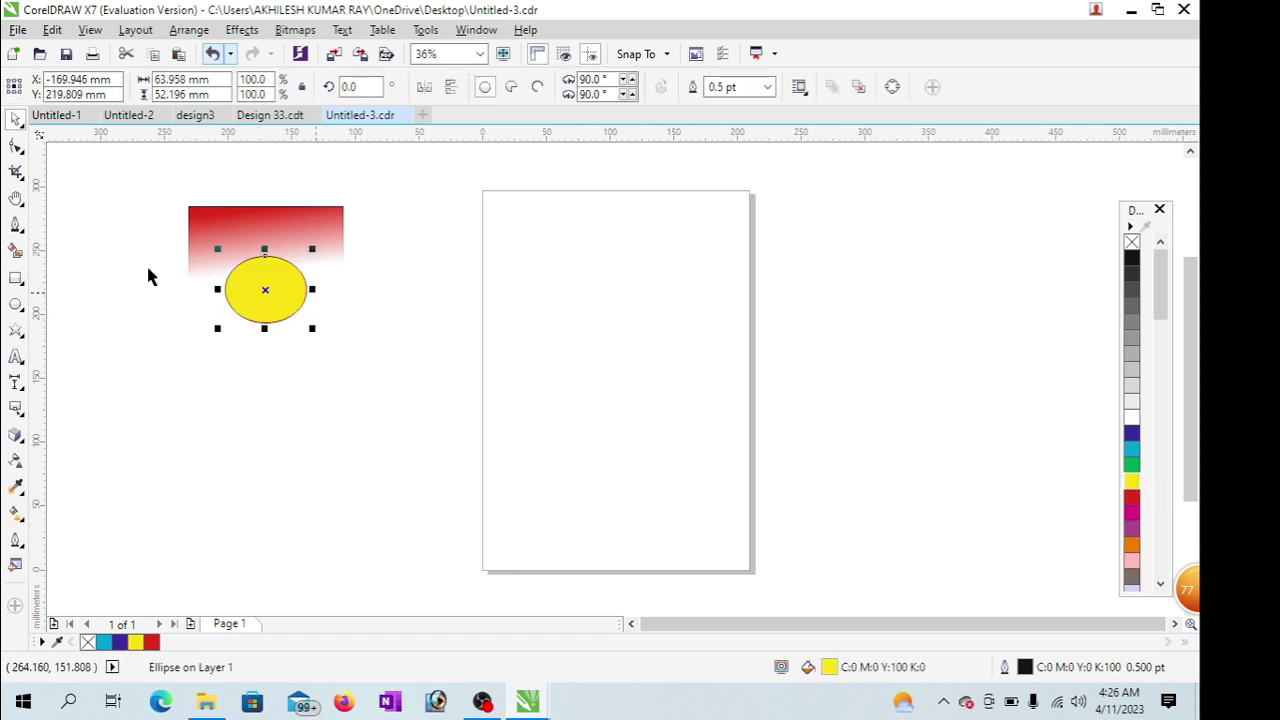
click(18, 29)
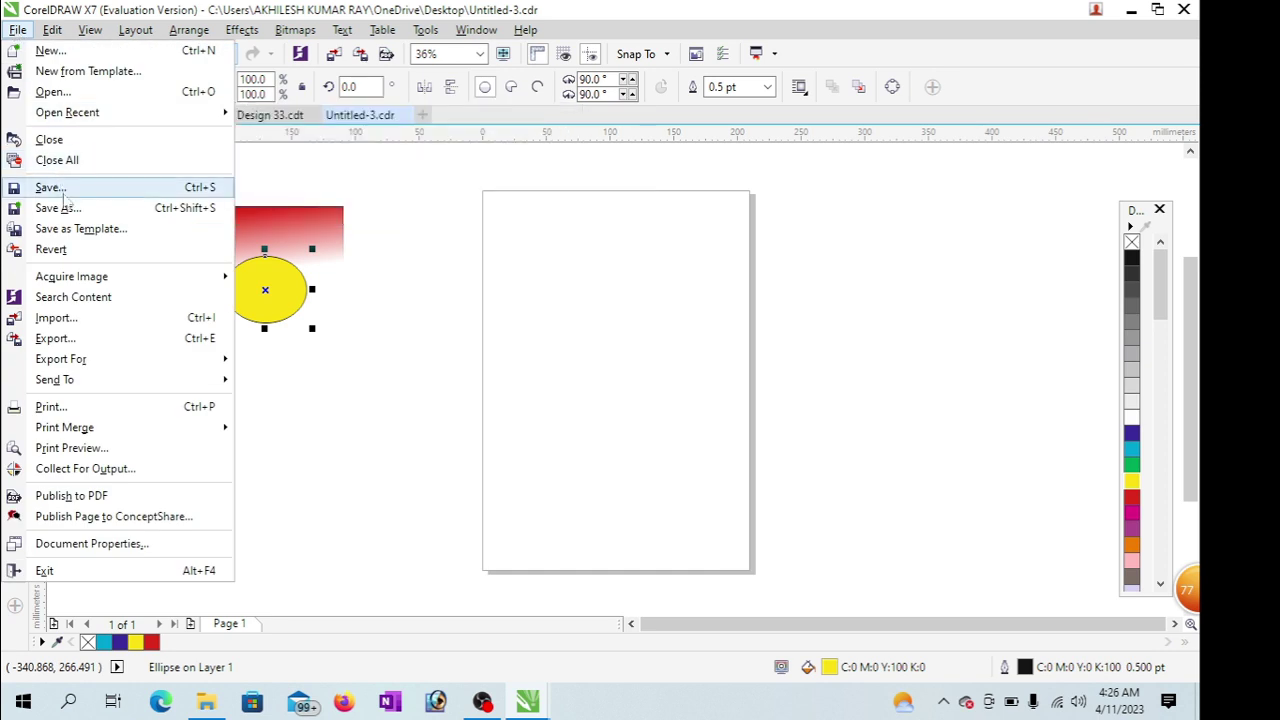
click(60, 250)
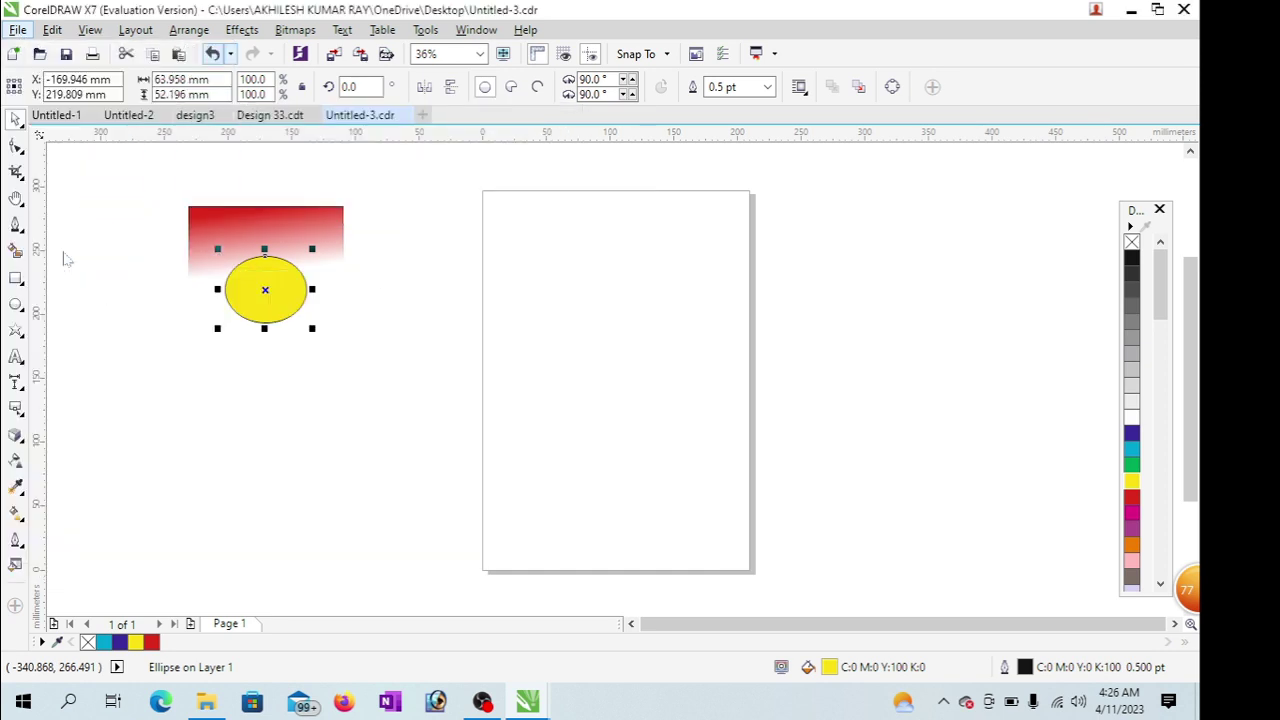
click(709, 377)
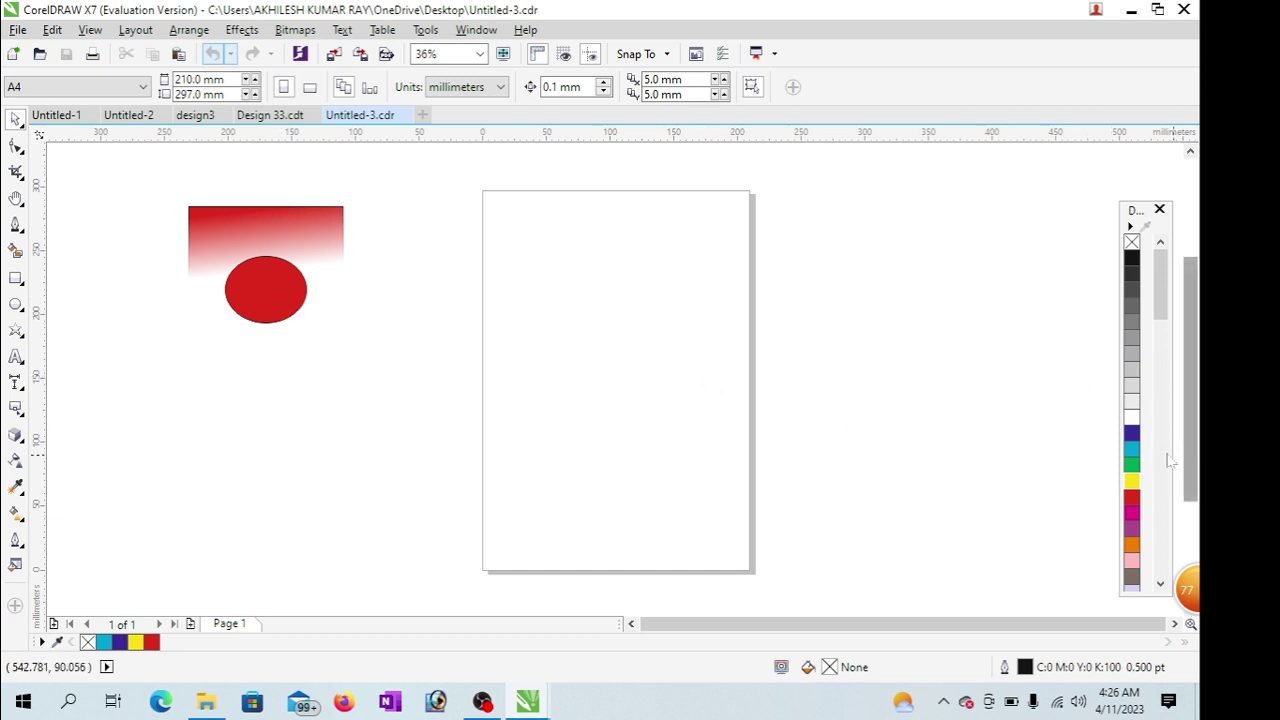
- Fill the ellipse below the gradient rectangle with purple and discard the change by reverting the drawing
click(1132, 526)
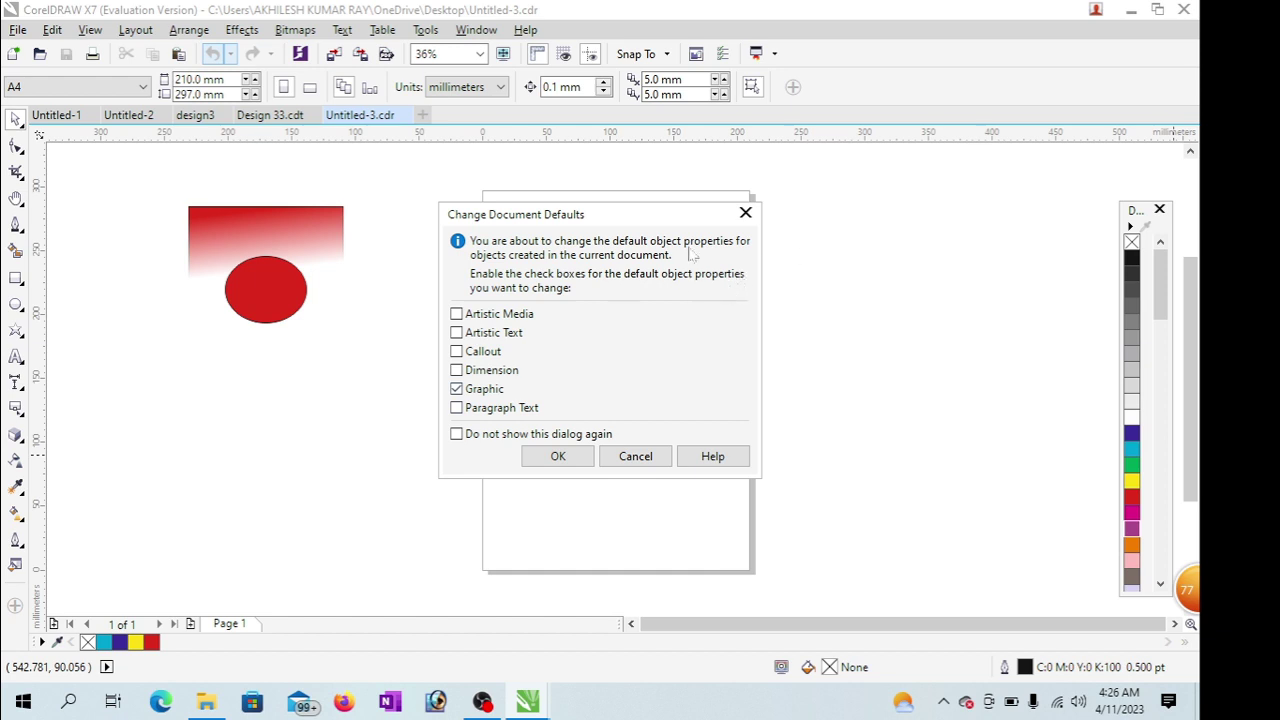
click(745, 212)
click(258, 287)
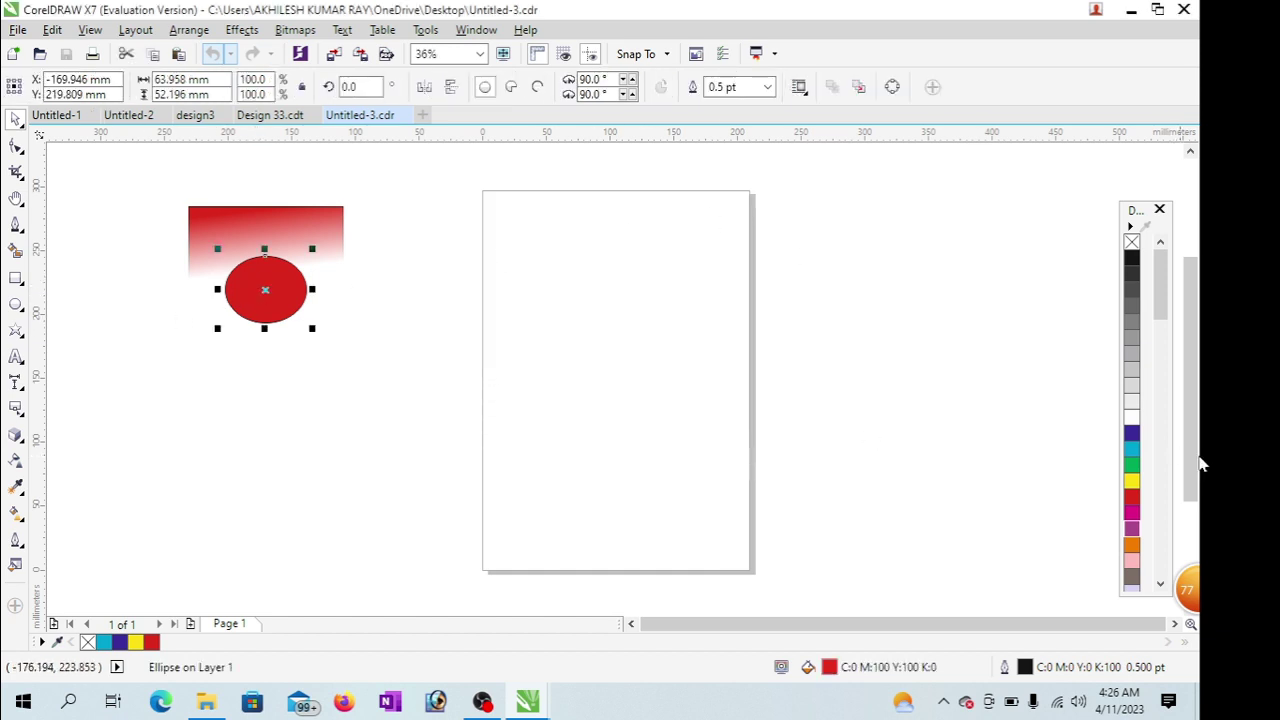
click(1132, 528)
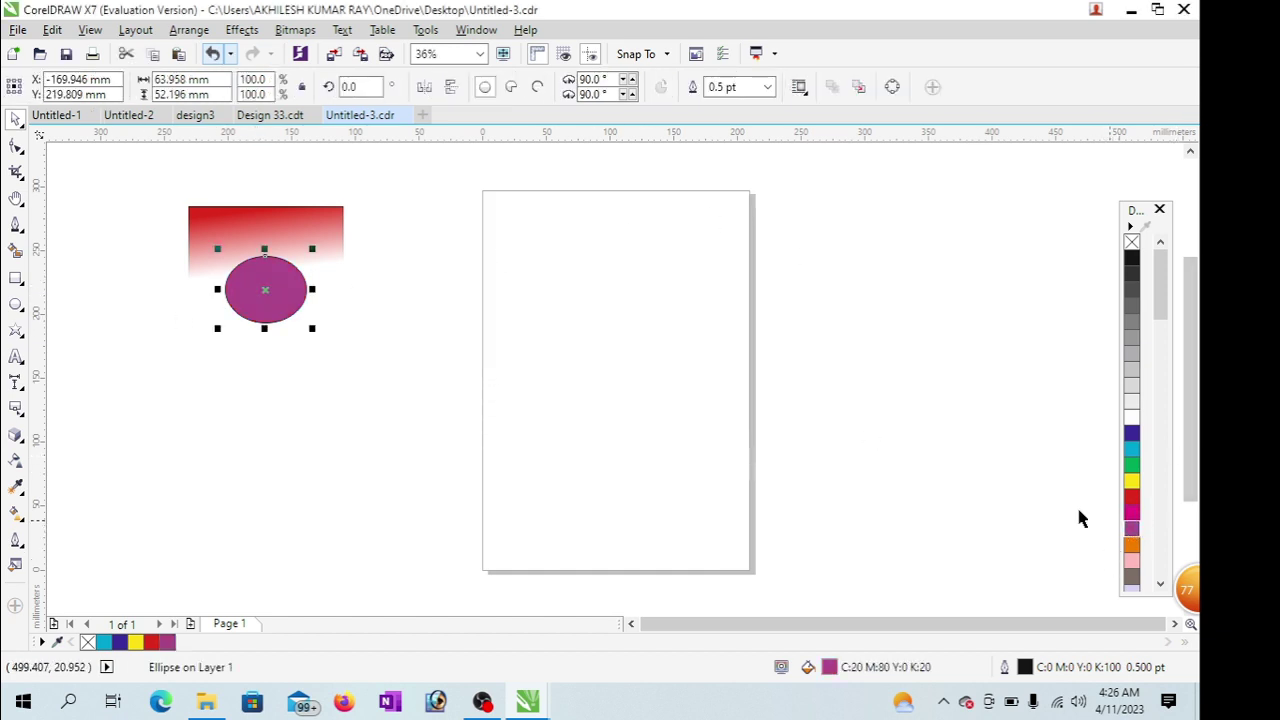
click(18, 29)
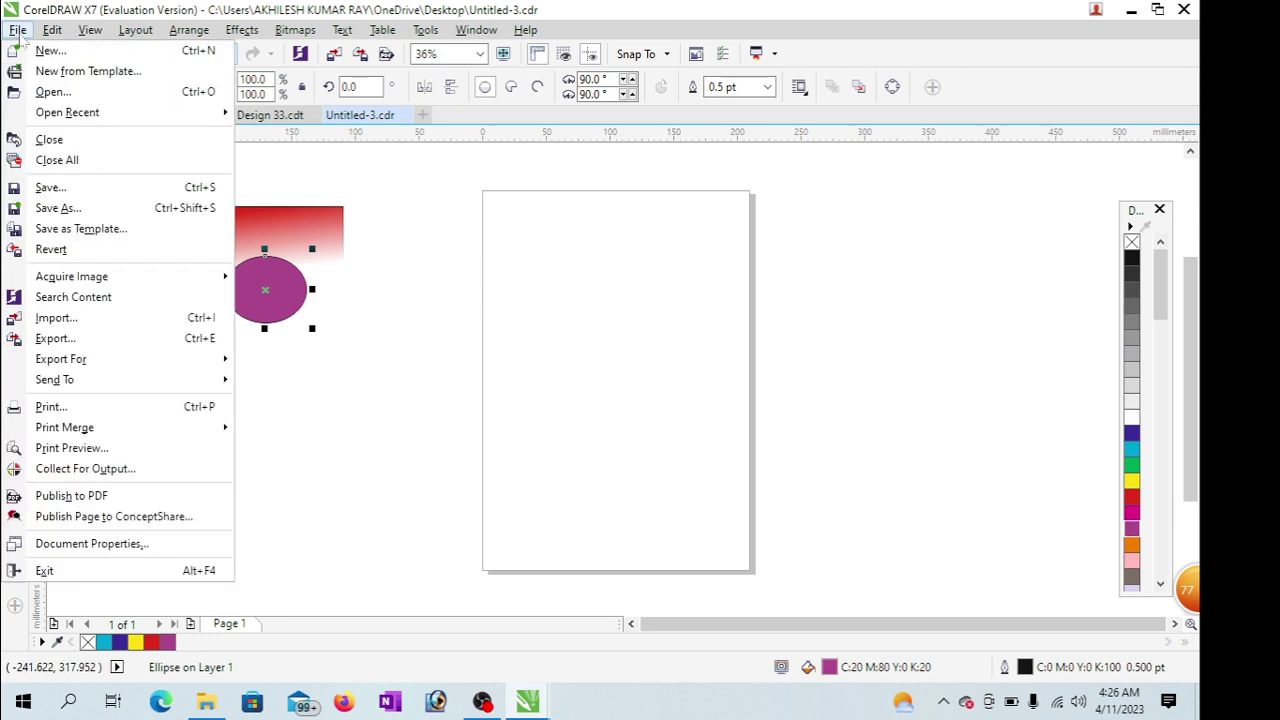
click(72, 255)
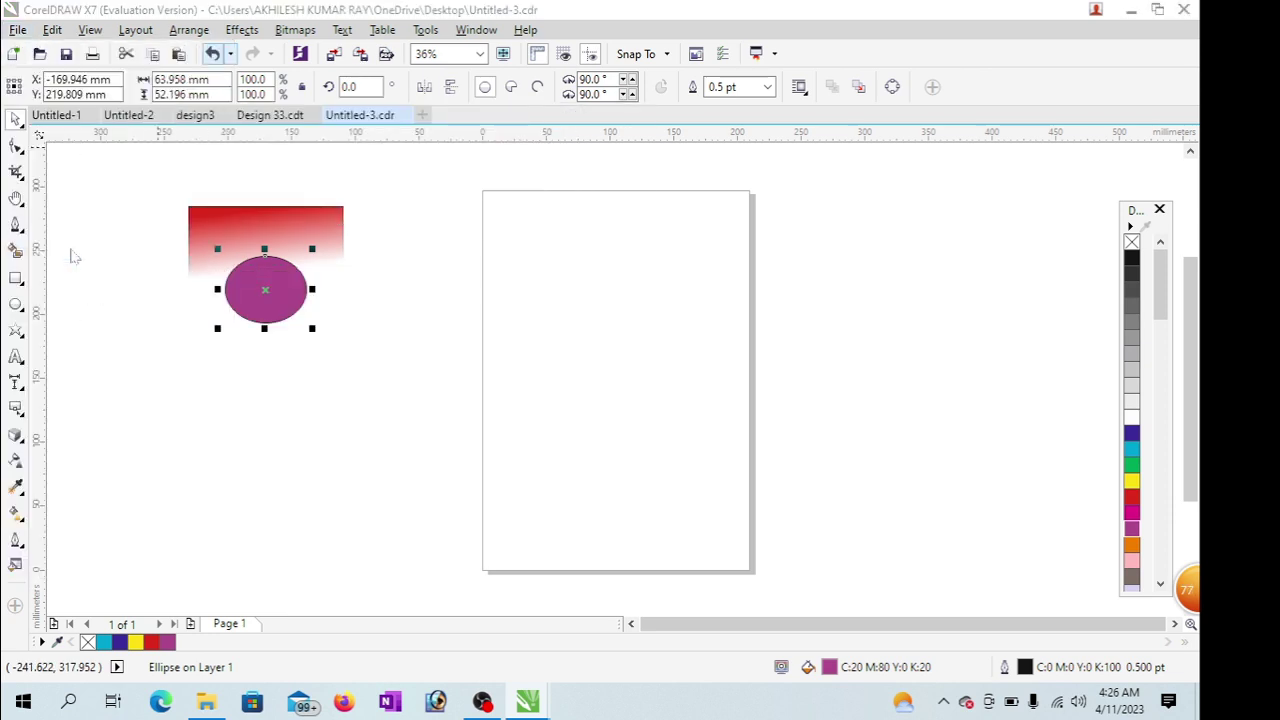
click(704, 380)
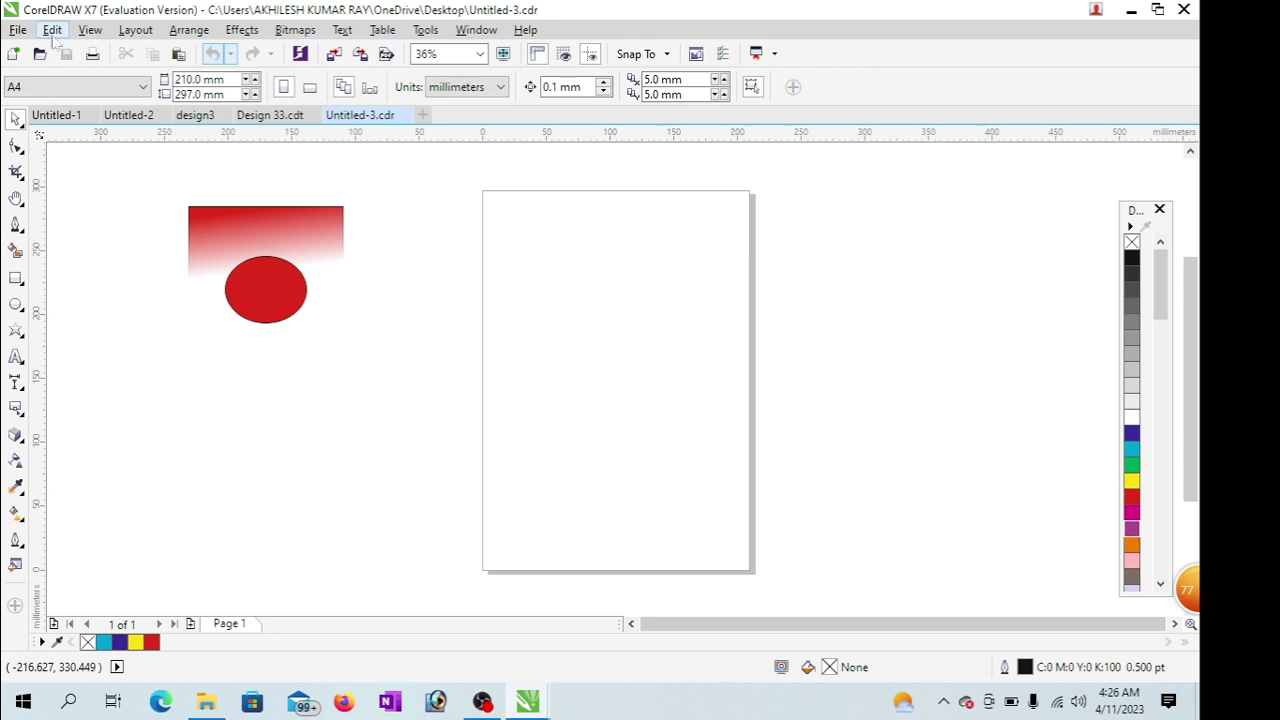
click(18, 29)
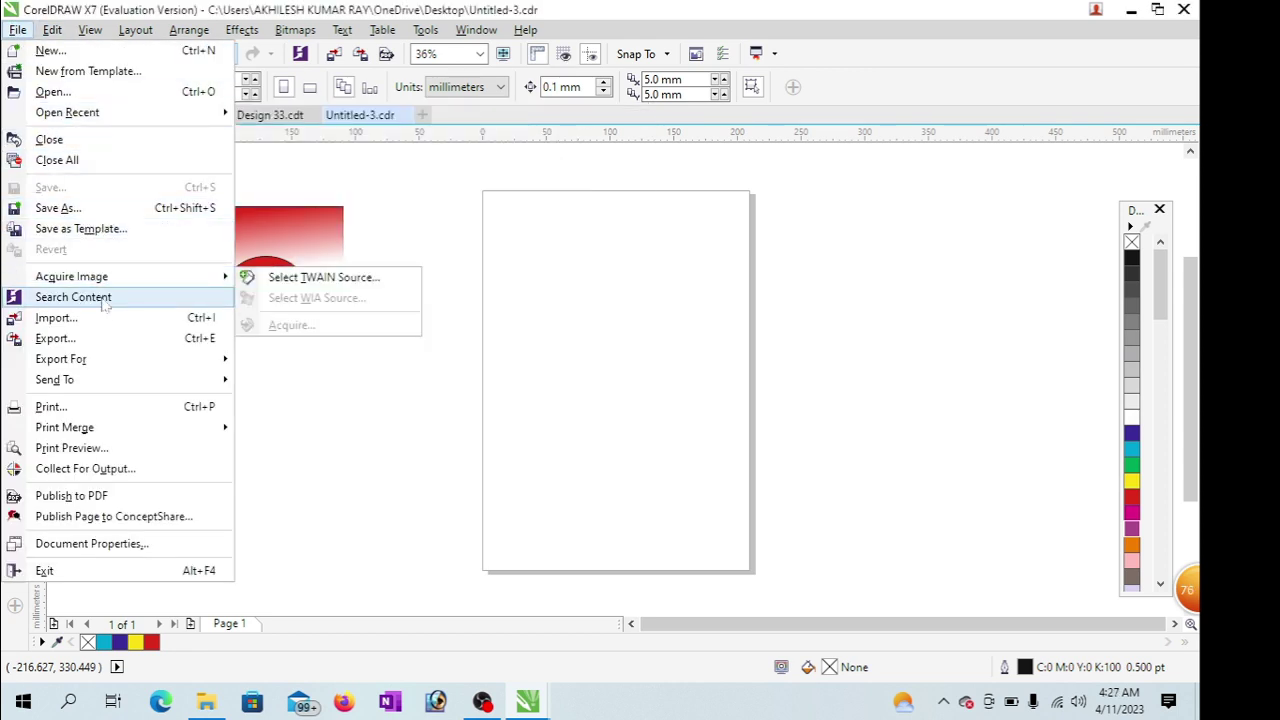
mouse_move(104, 284)
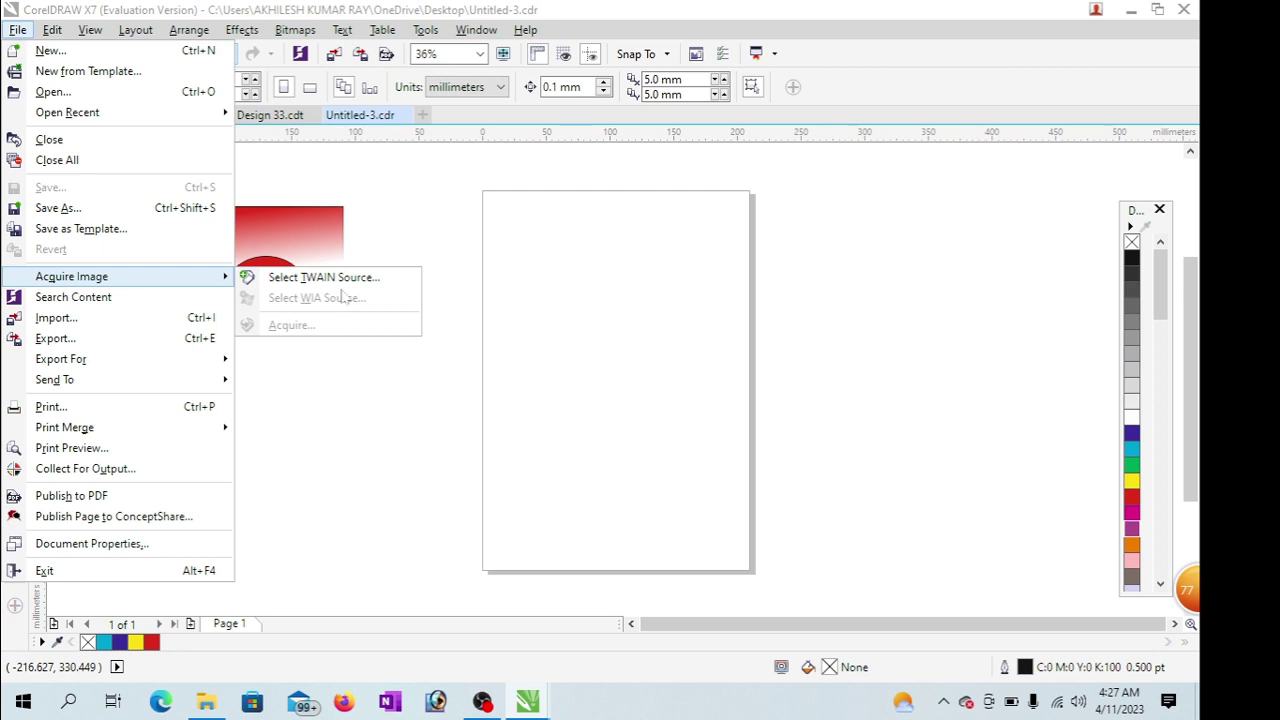
click(391, 206)
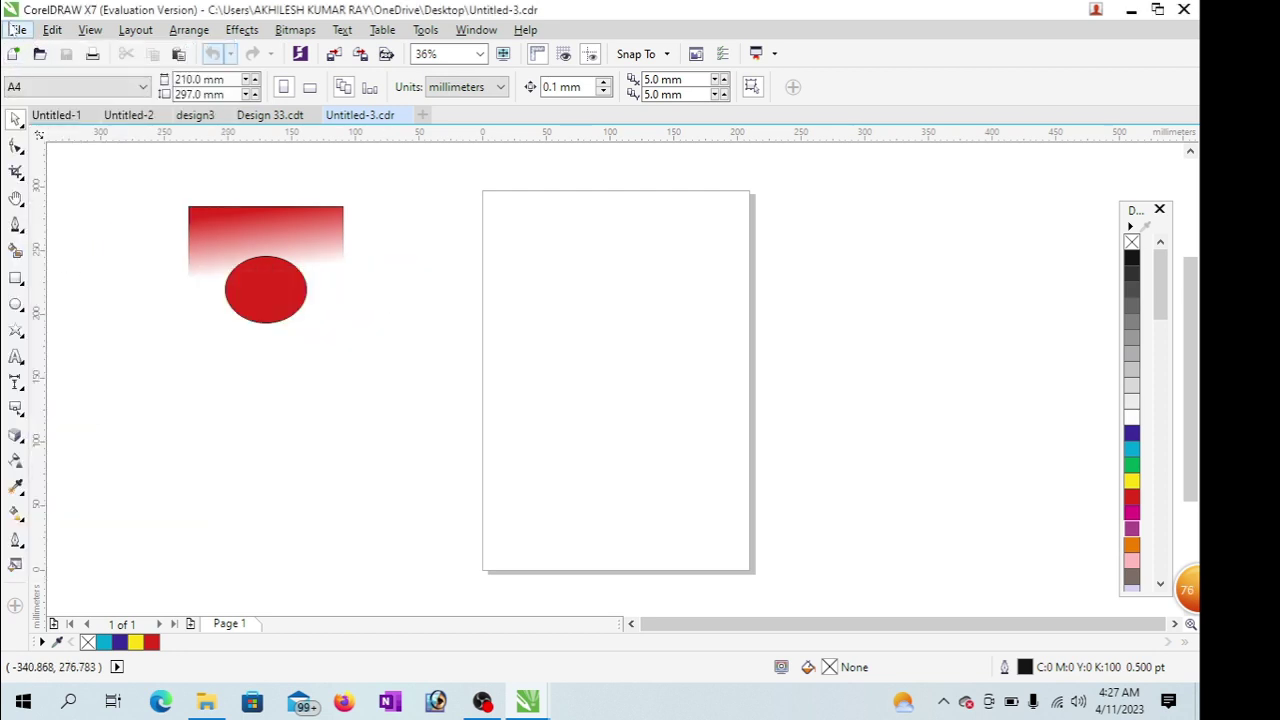
click(17, 30)
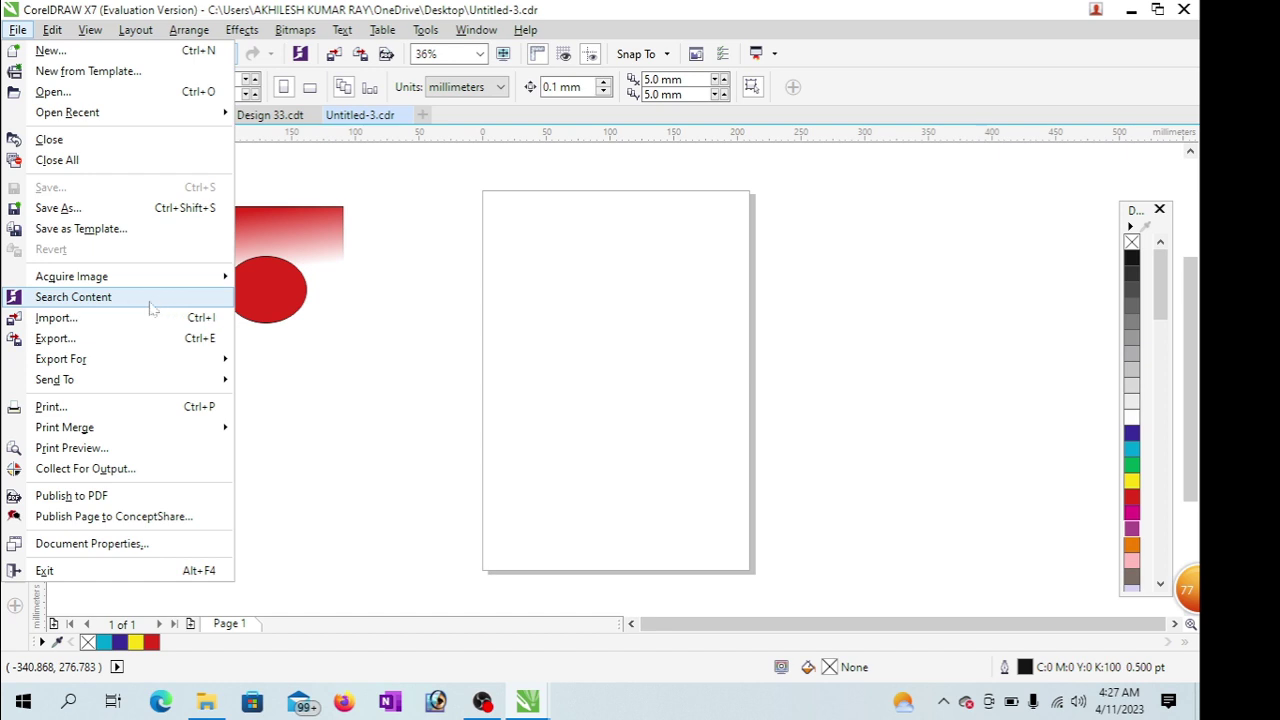
click(77, 321)
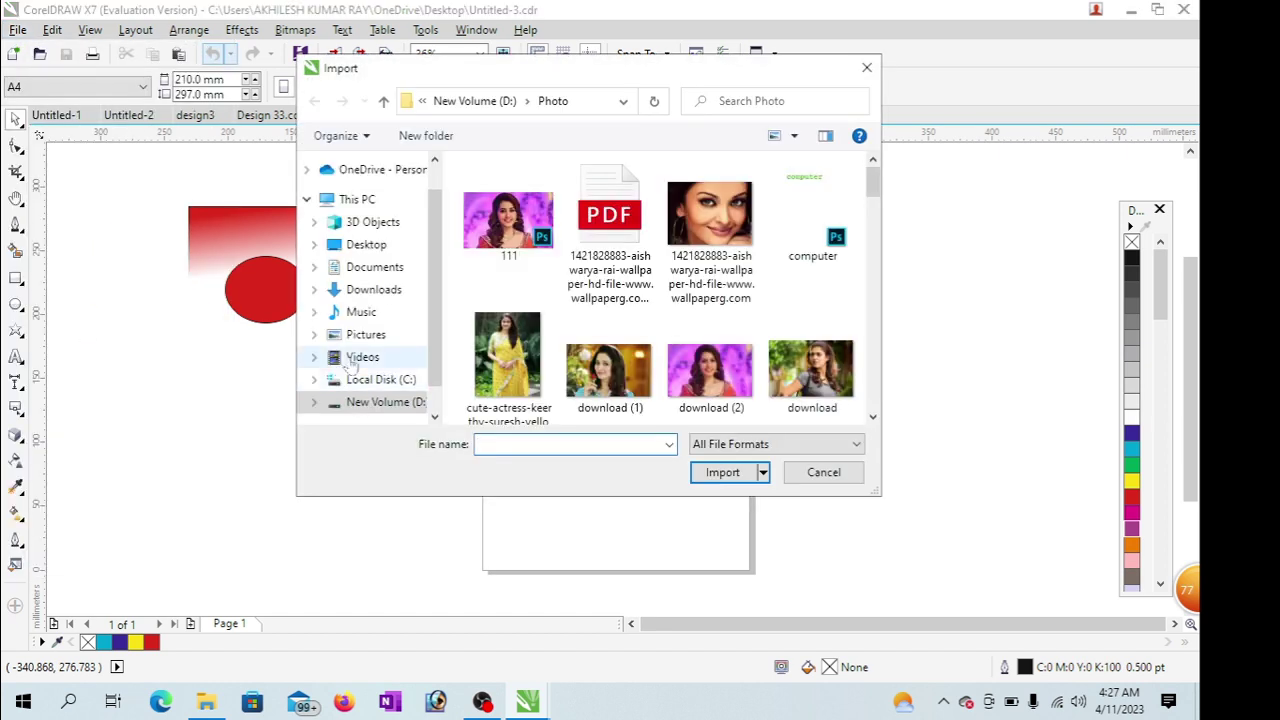
click(735, 227)
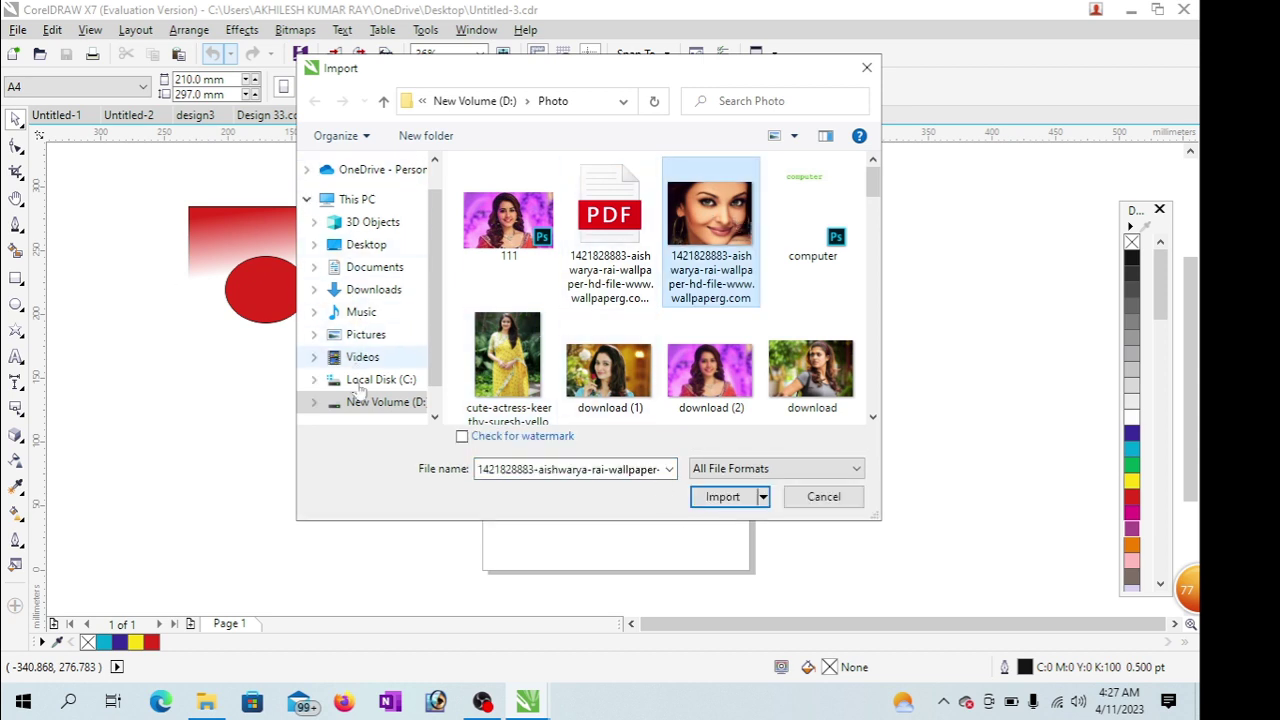
click(722, 496)
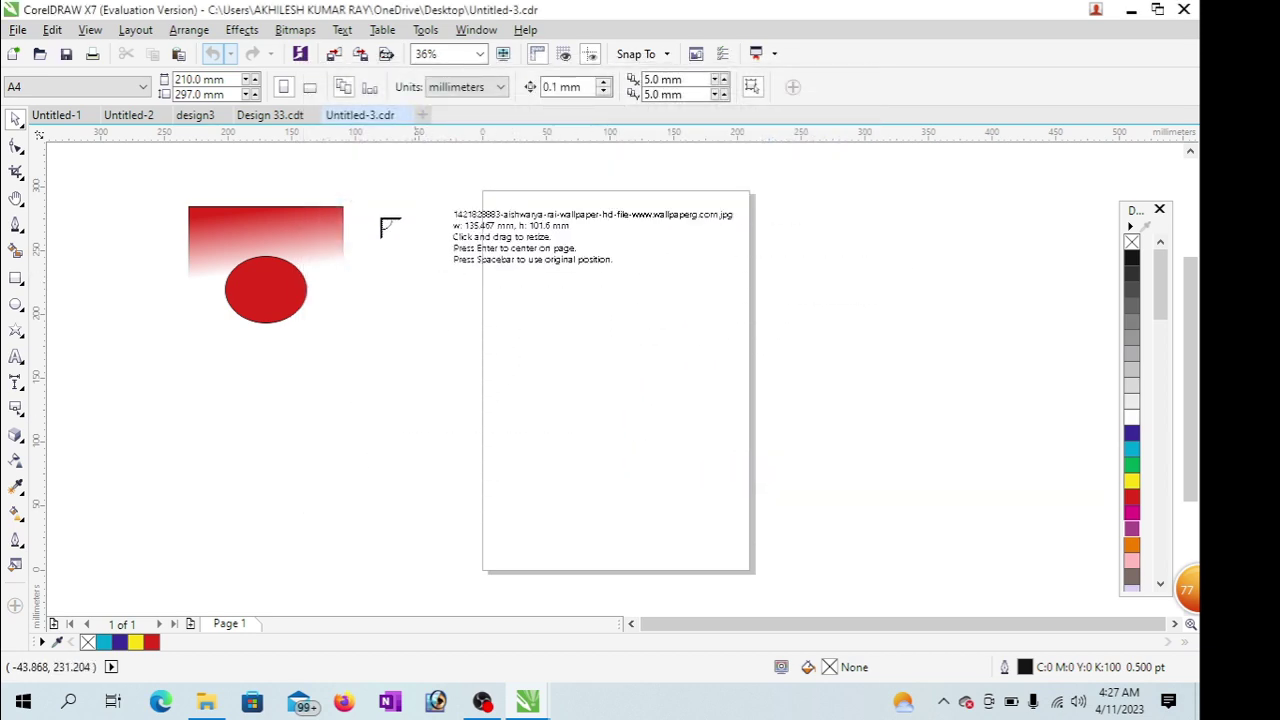
drag(510, 203, 614, 379)
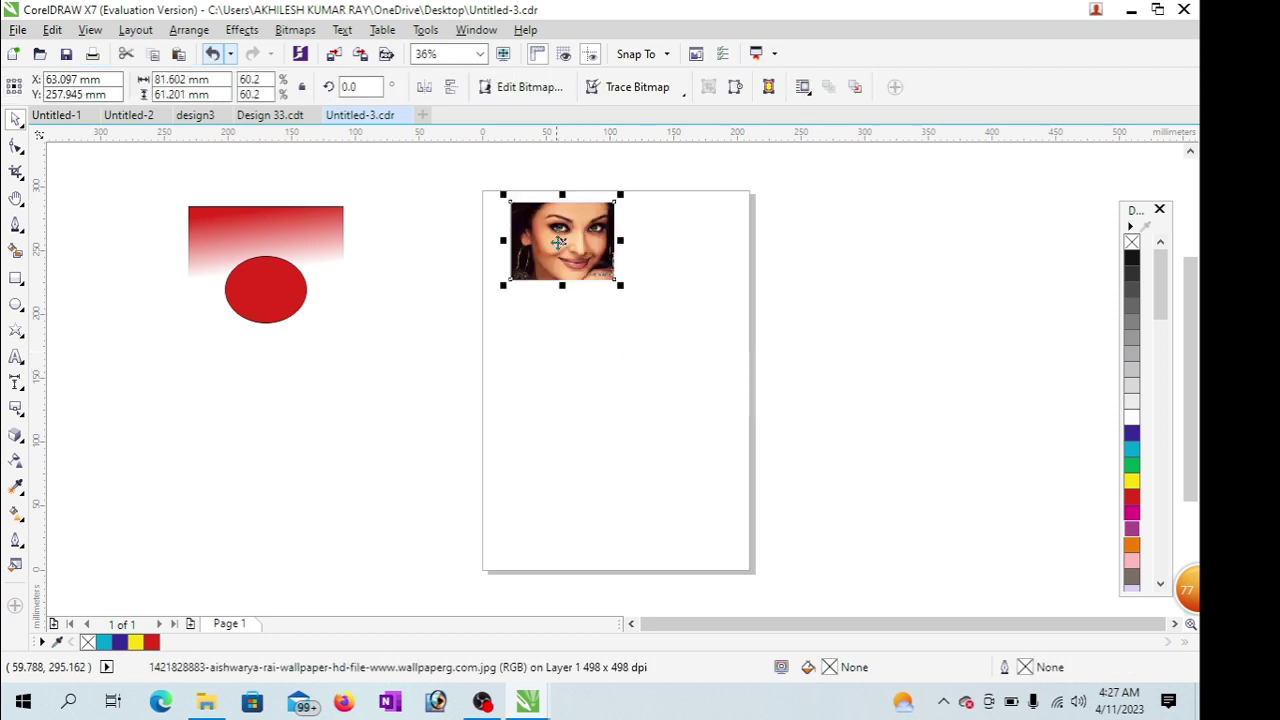
drag(619, 285, 559, 256)
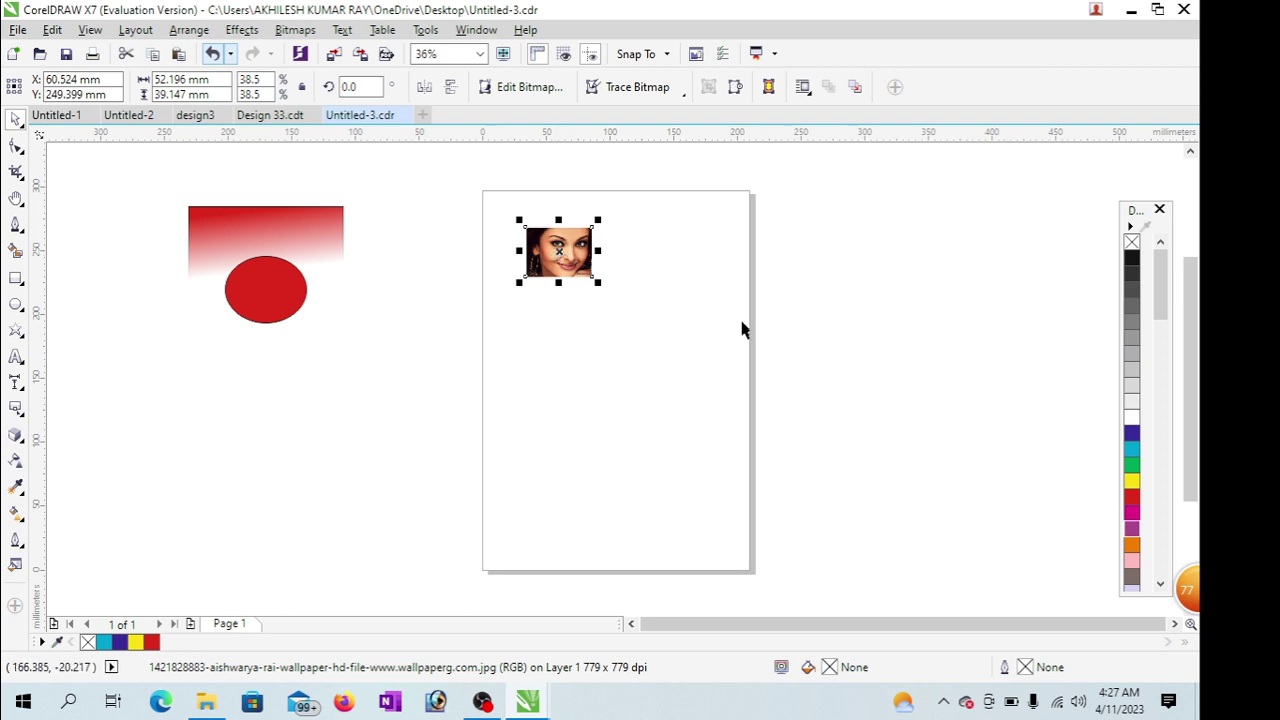
- Look at the general export options for the drawing and close them without exporting
click(20, 31)
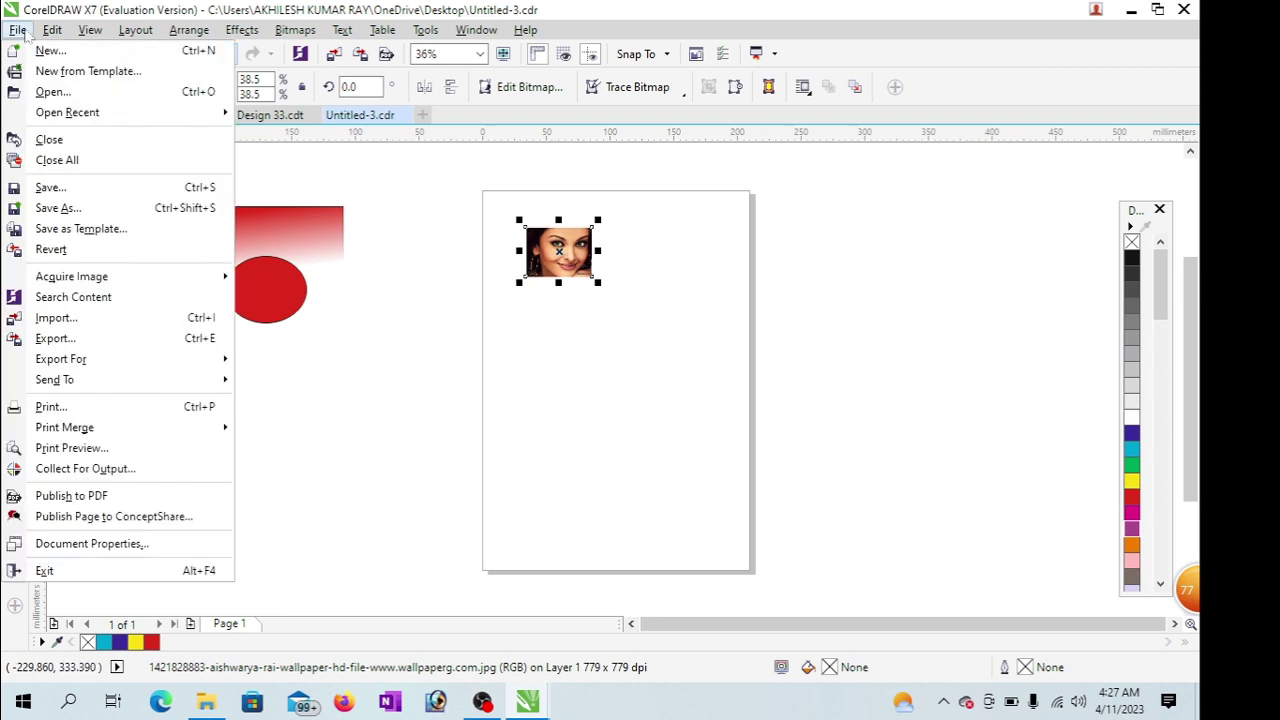
click(58, 338)
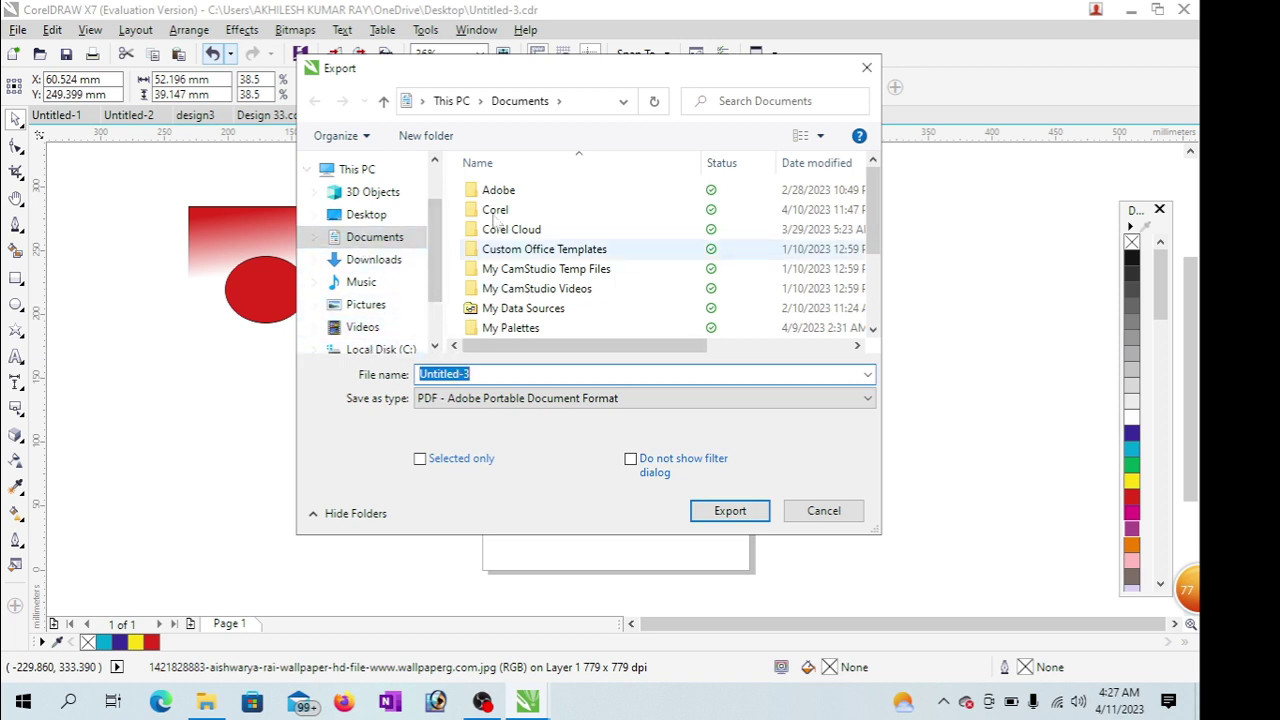
click(818, 512)
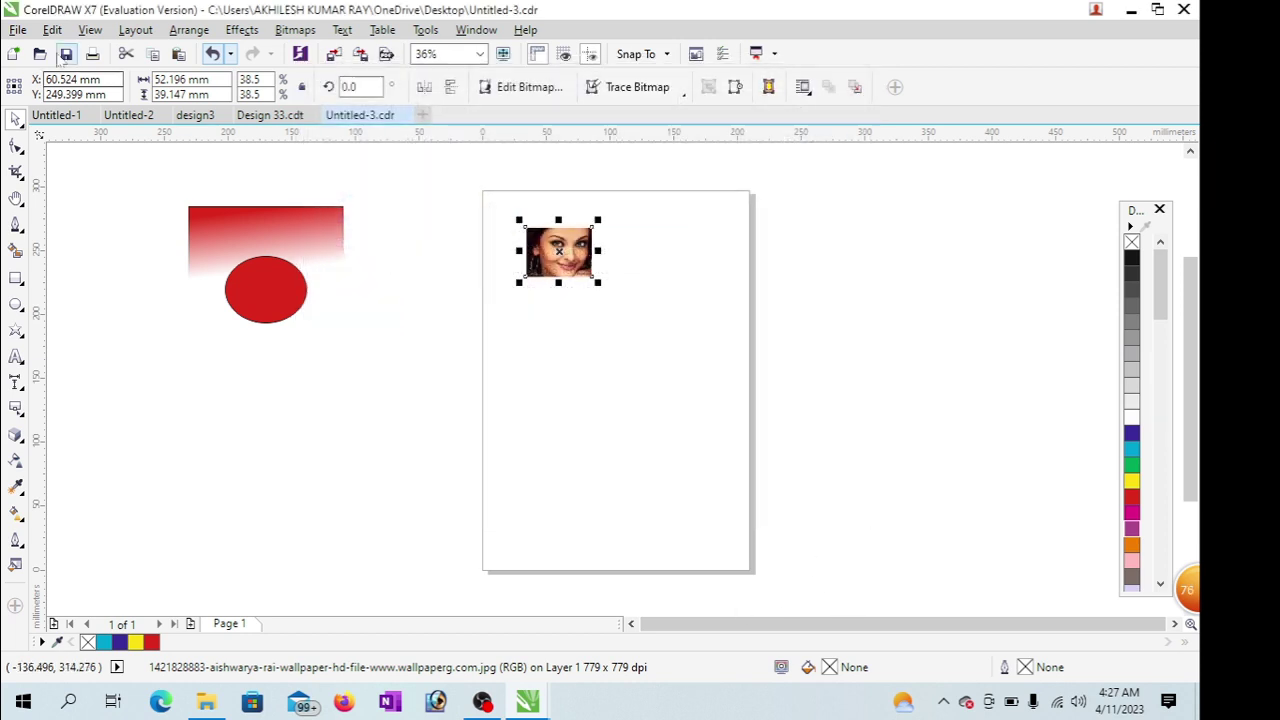
- Export the selected photo for the web as a GIF using the GIF 256 dithered preset
click(18, 29)
mouse_move(75, 367)
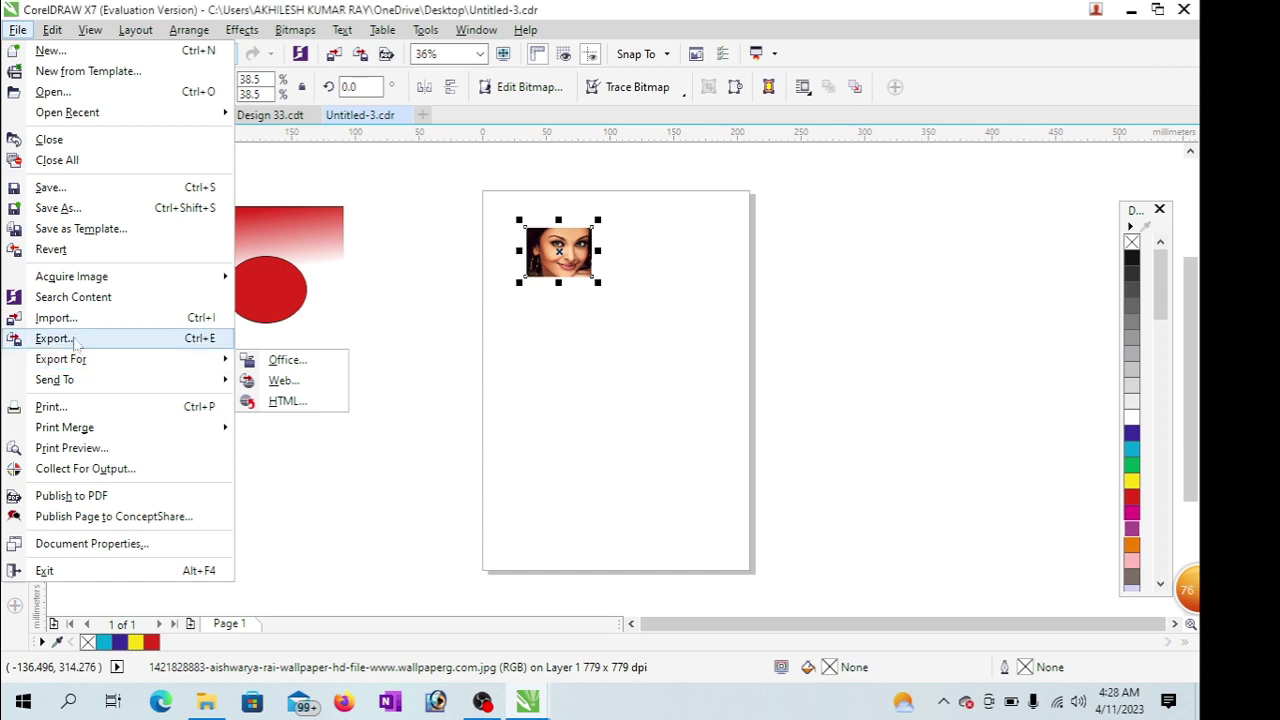
click(292, 382)
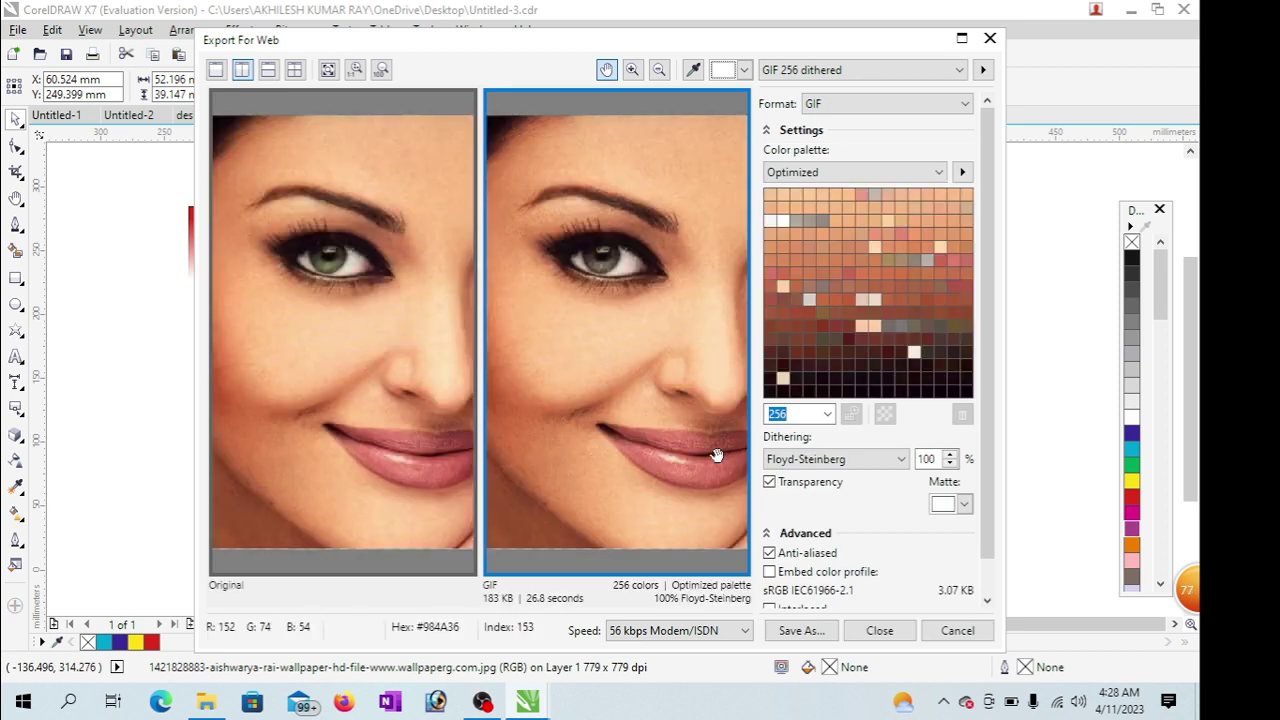
click(800, 631)
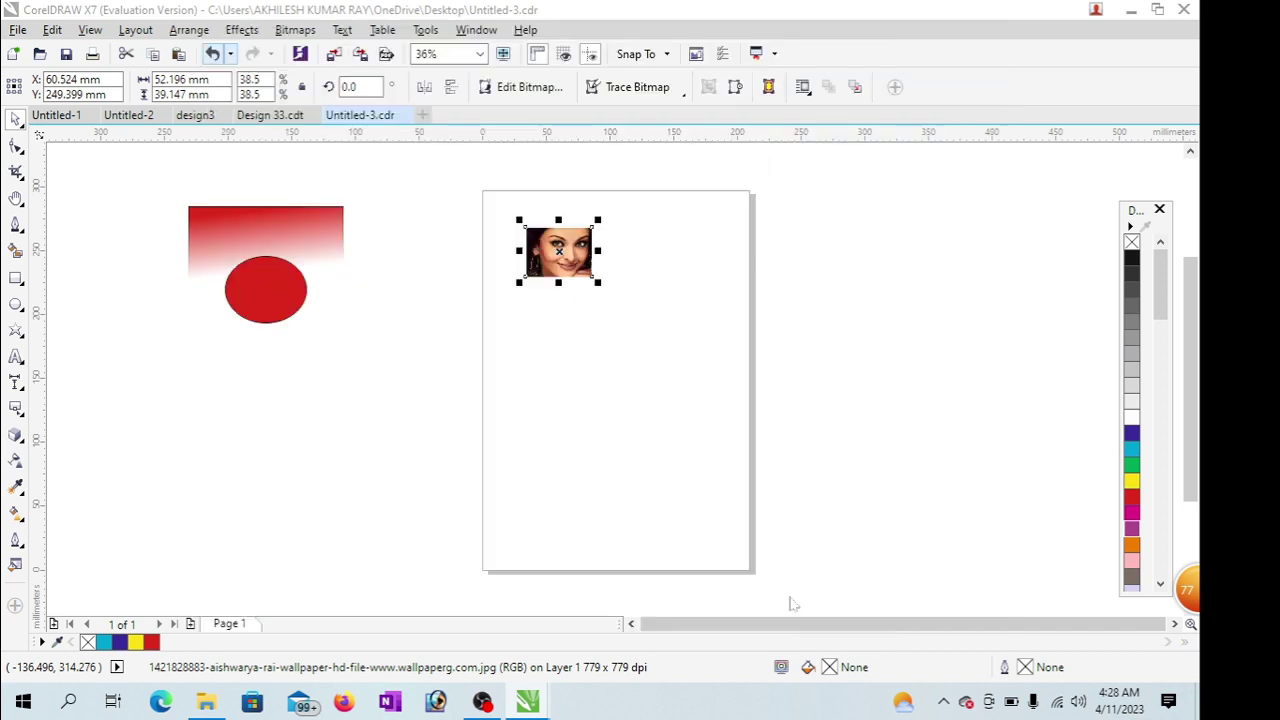
click(731, 473)
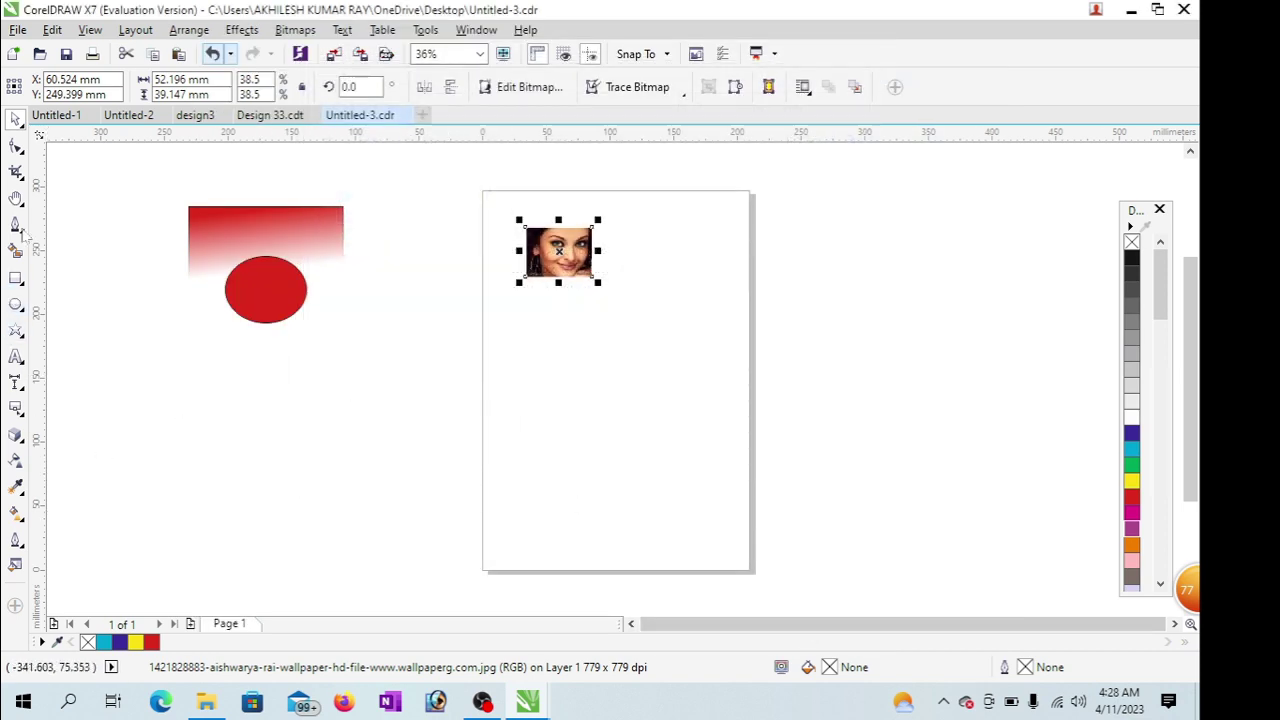
- Look at the print settings for the current document and dismiss them without printing
click(18, 30)
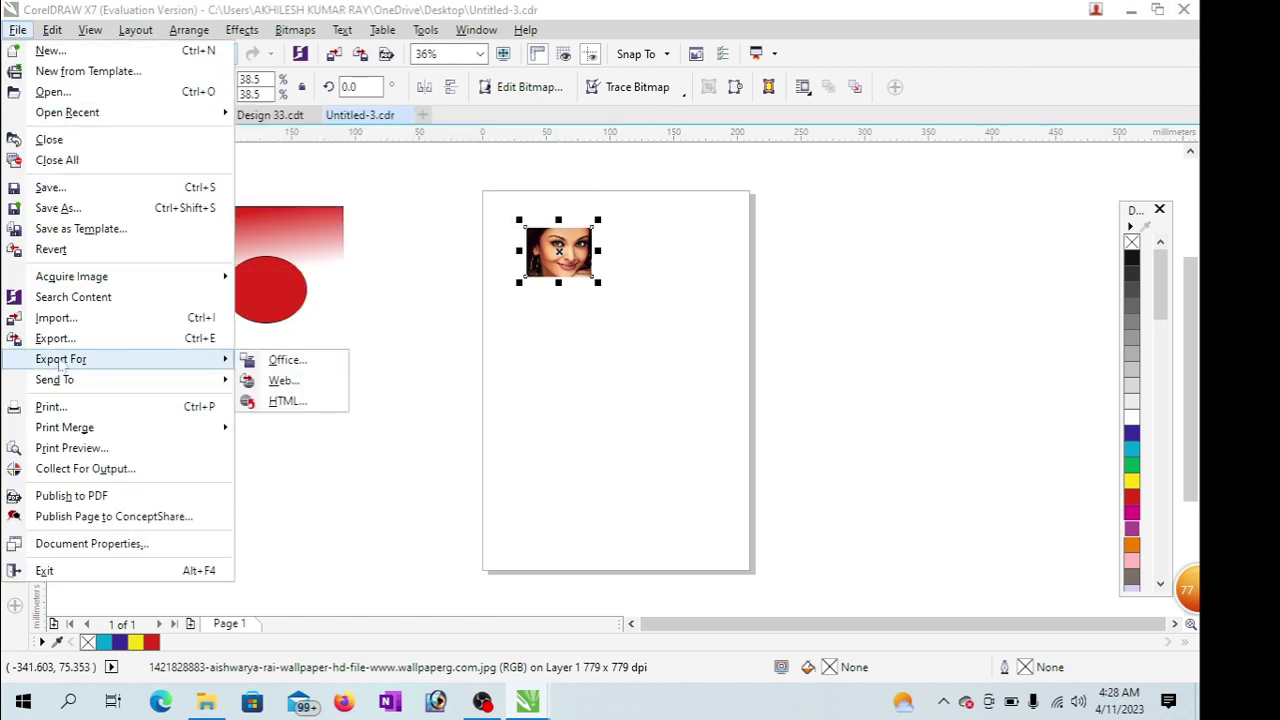
mouse_move(72, 366)
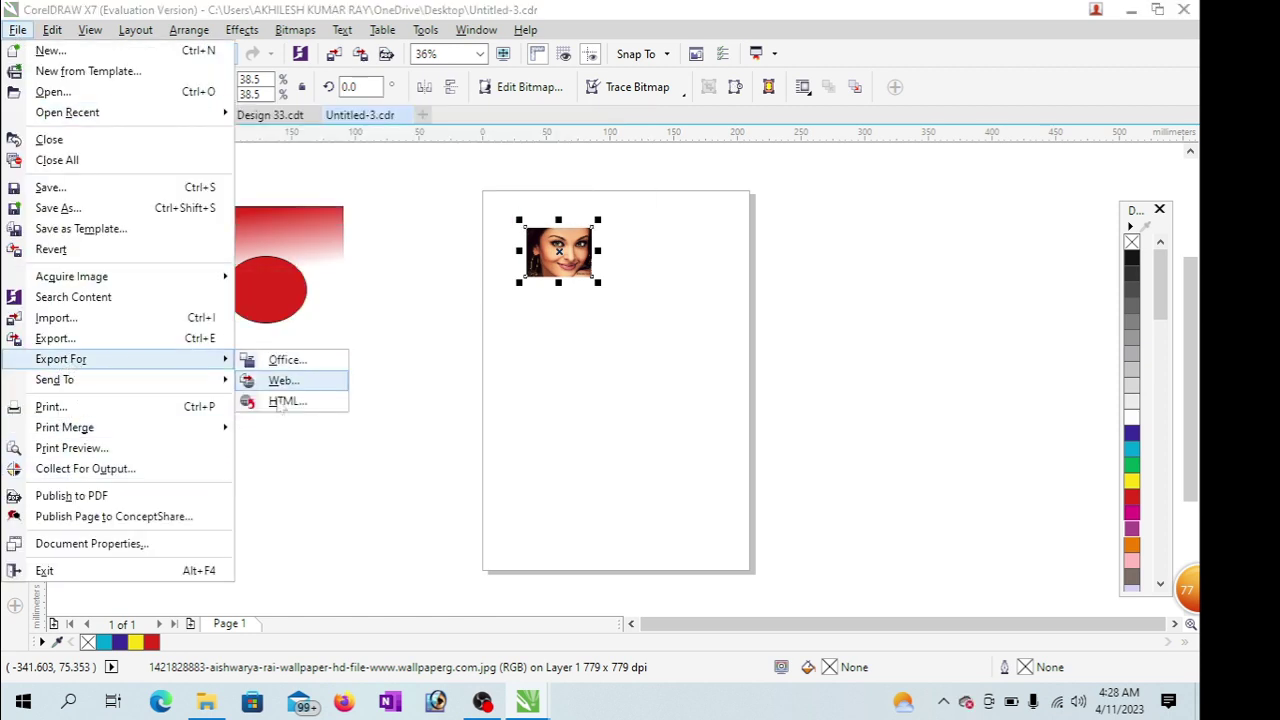
mouse_move(73, 391)
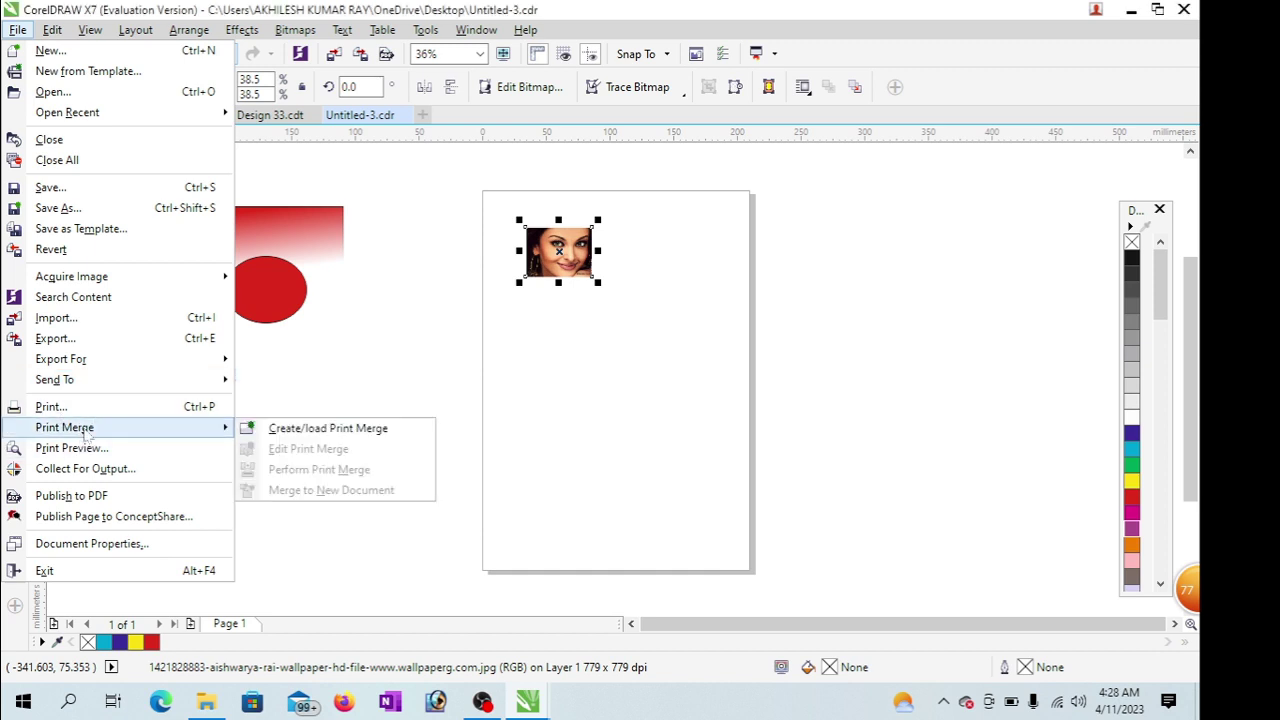
click(87, 407)
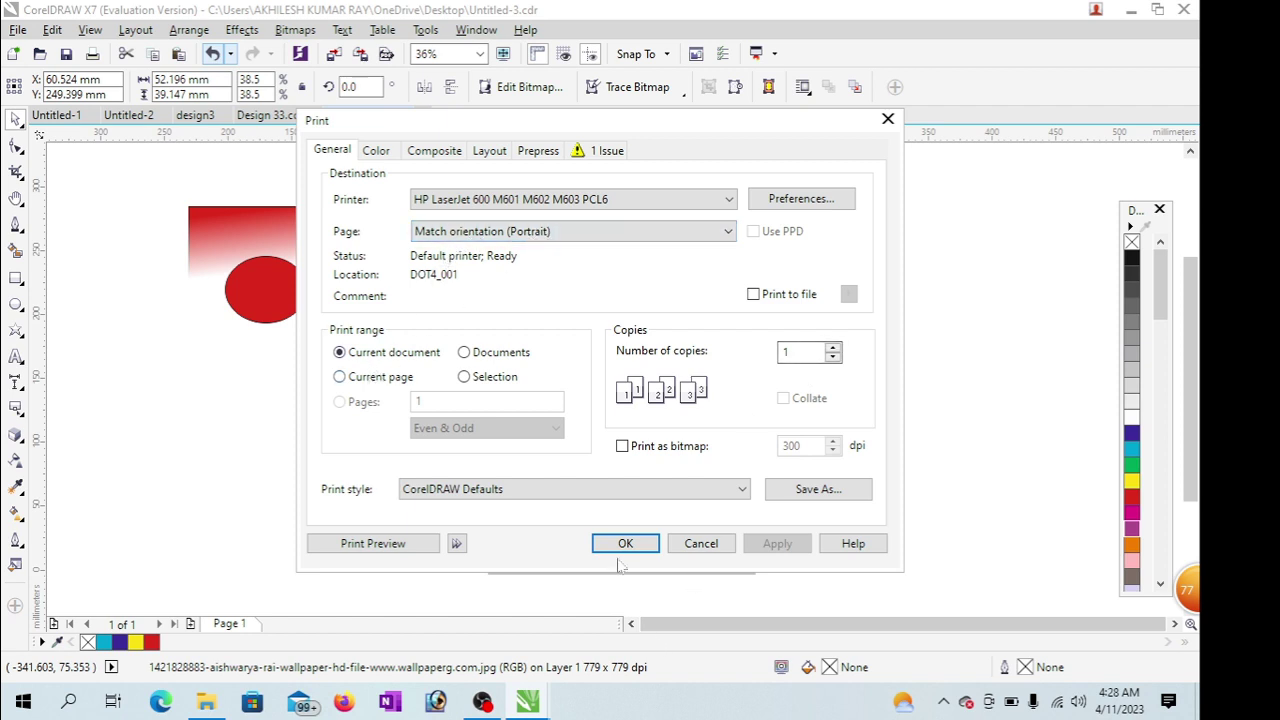
click(712, 550)
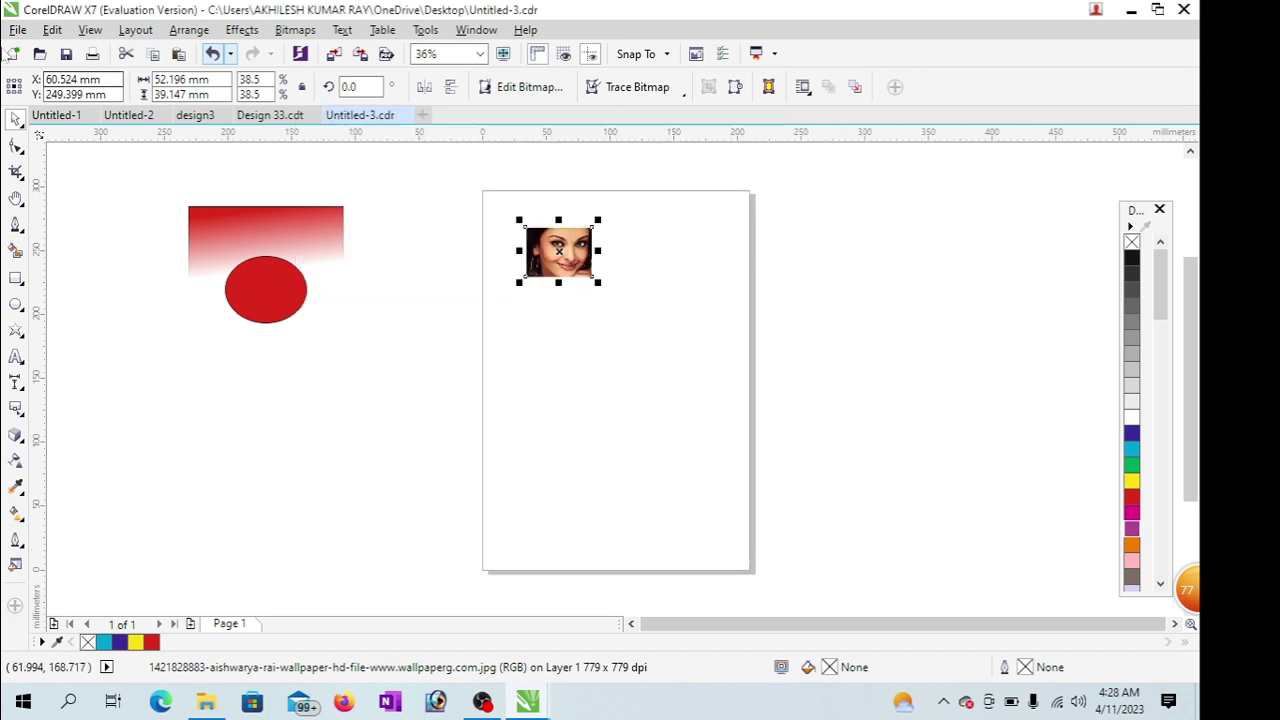
- Deselect the photo and open the HTML export settings for the drawing
click(197, 372)
click(14, 30)
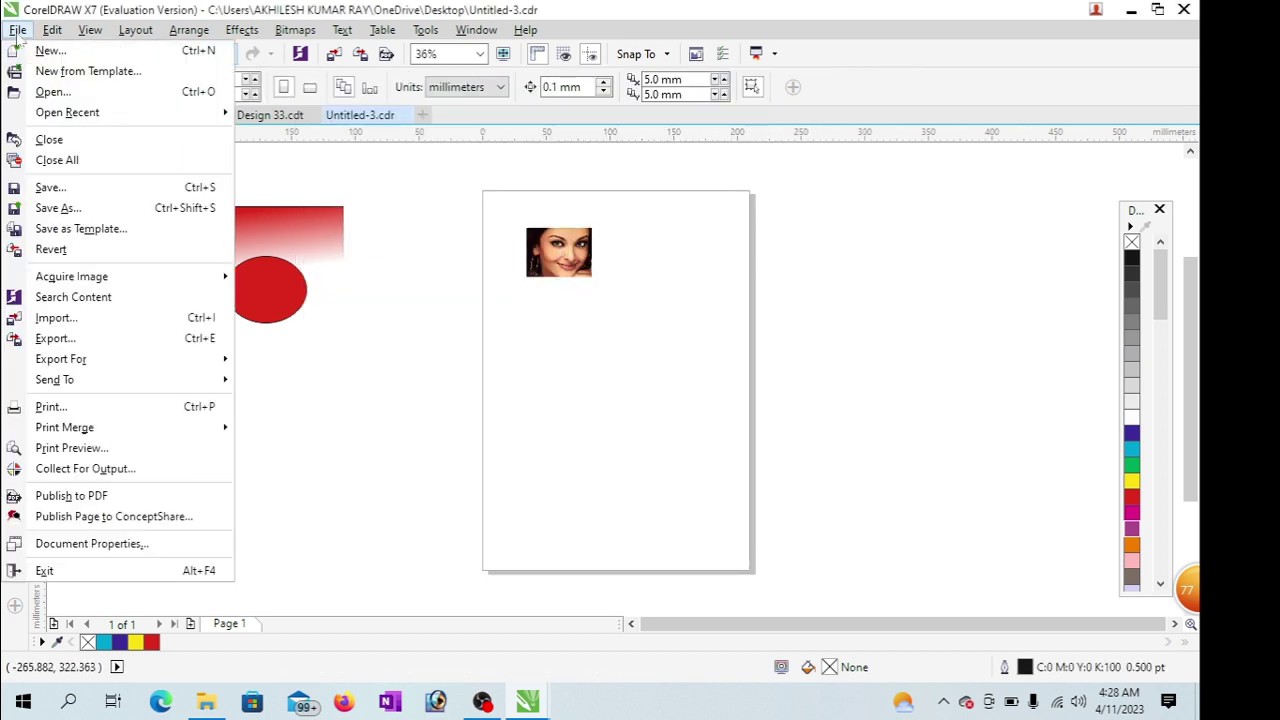
mouse_move(72, 386)
mouse_move(86, 430)
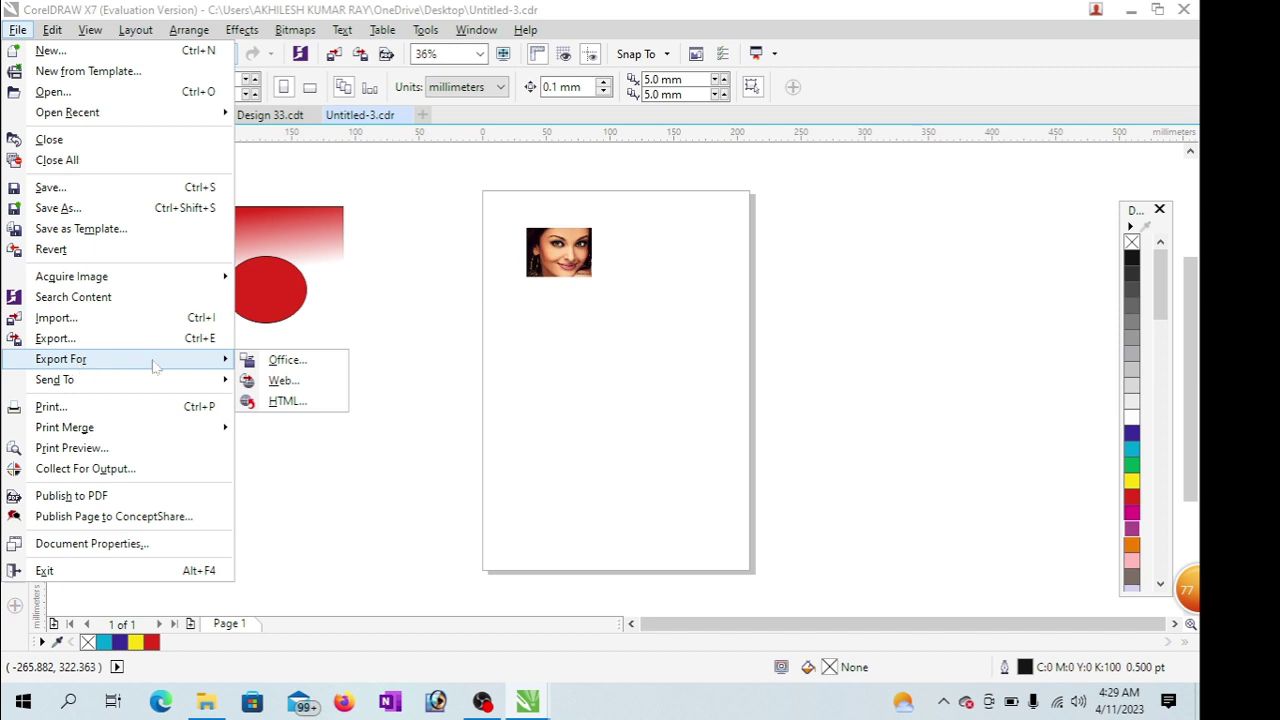
click(284, 403)
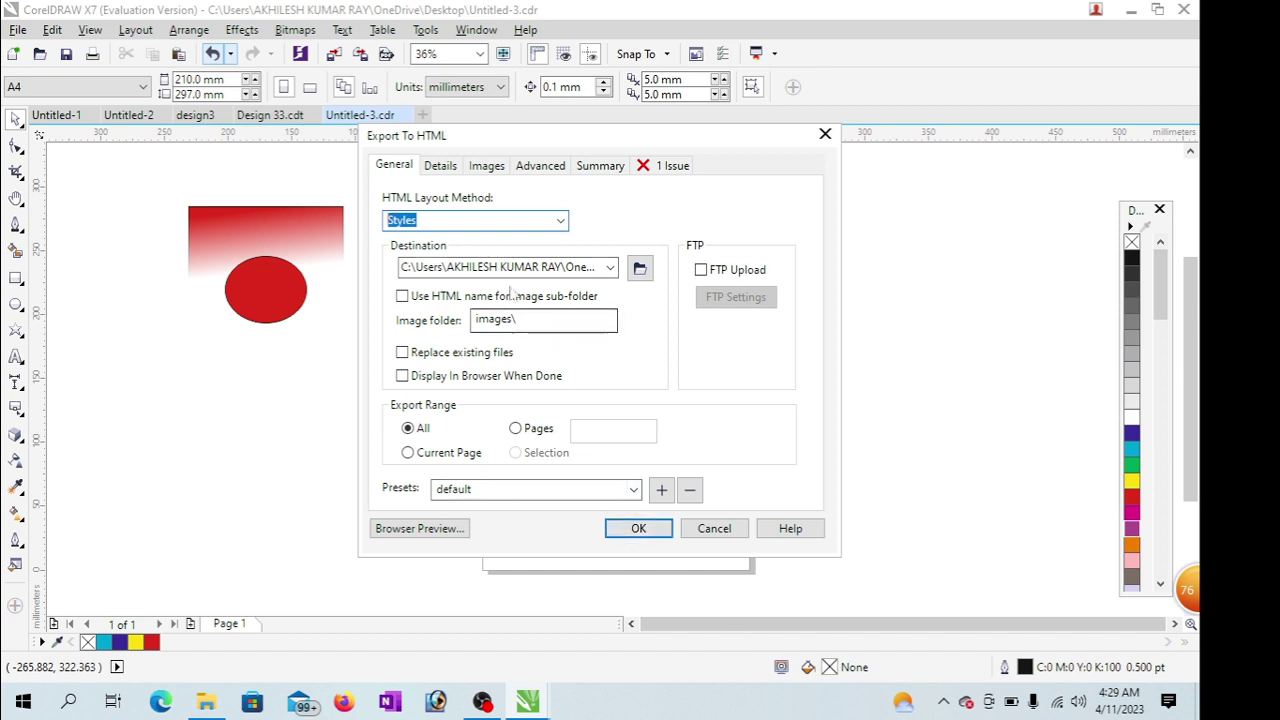
- Set the HTML export's destination directory to the WebSite folder inside the Desktop's Corel folder
click(610, 267)
click(610, 268)
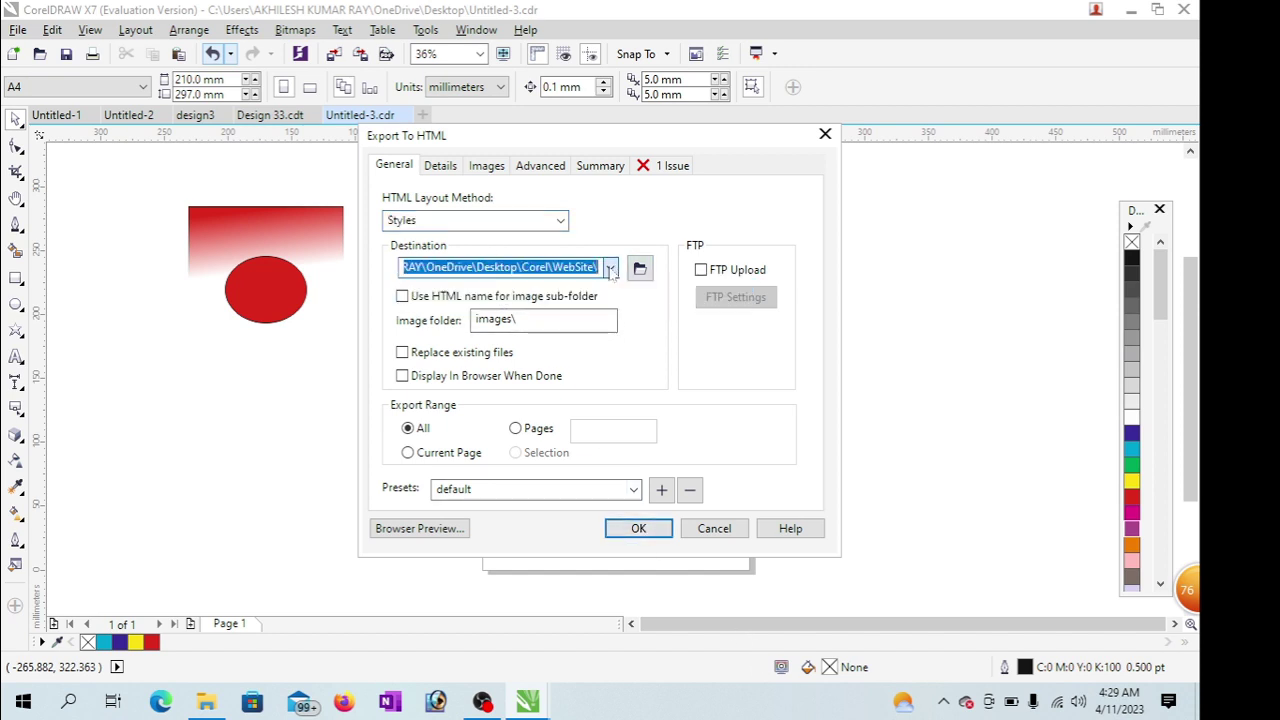
click(639, 268)
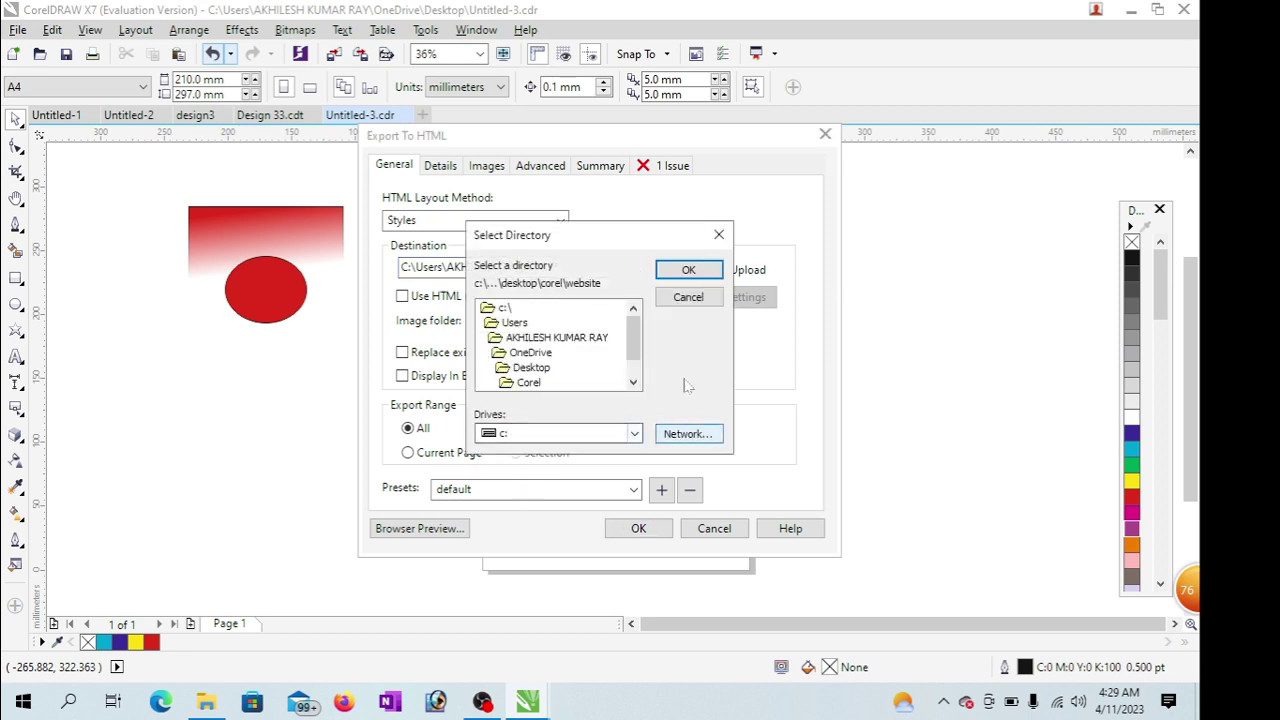
scroll(630, 340, down, 1)
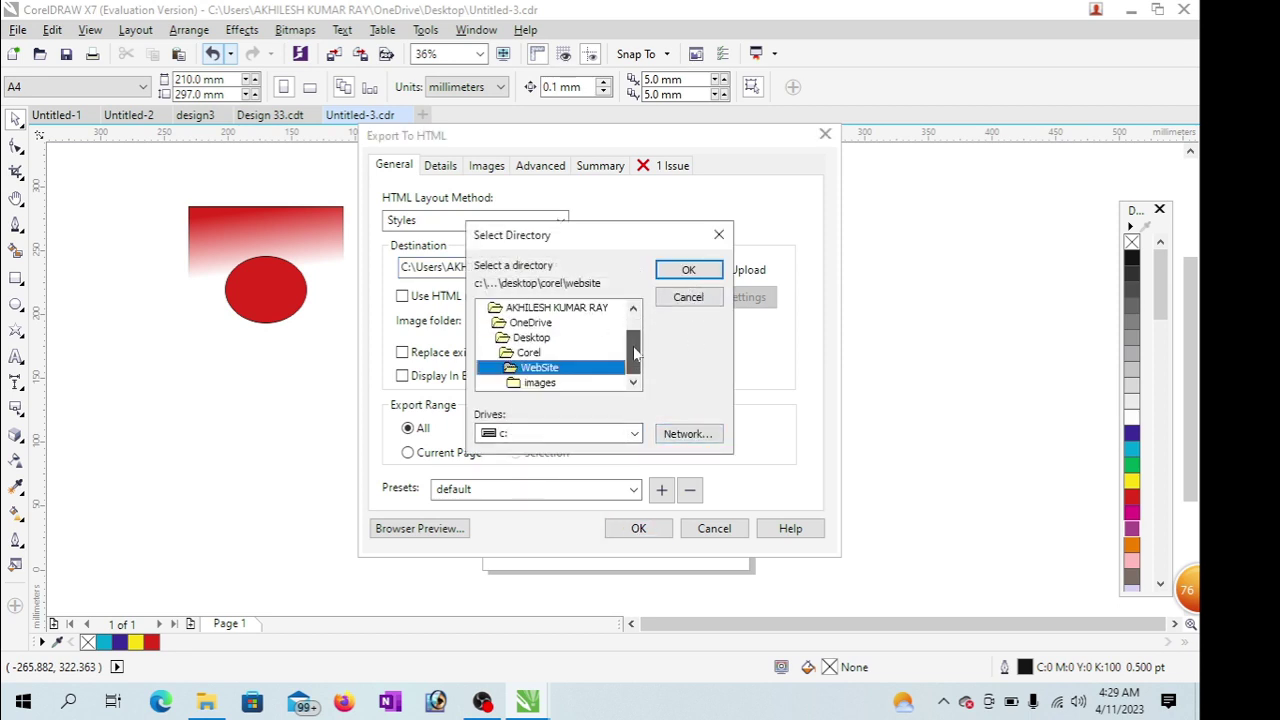
click(527, 338)
click(688, 270)
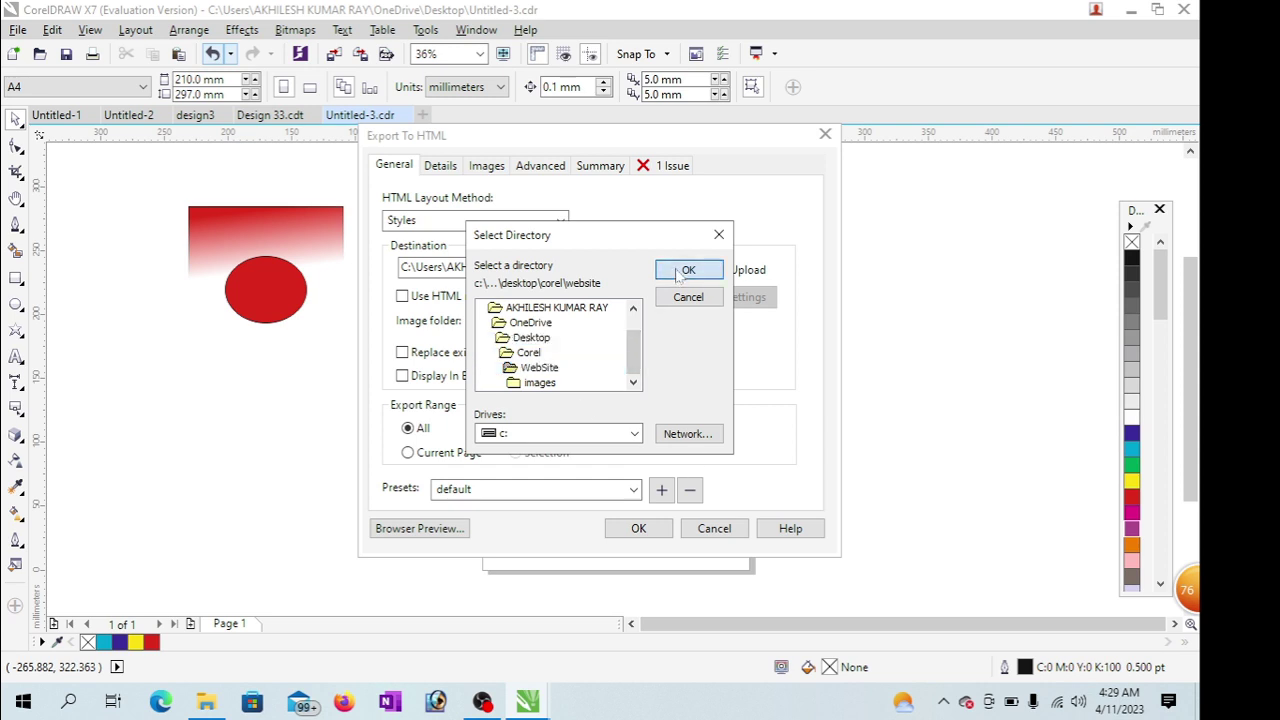
click(688, 270)
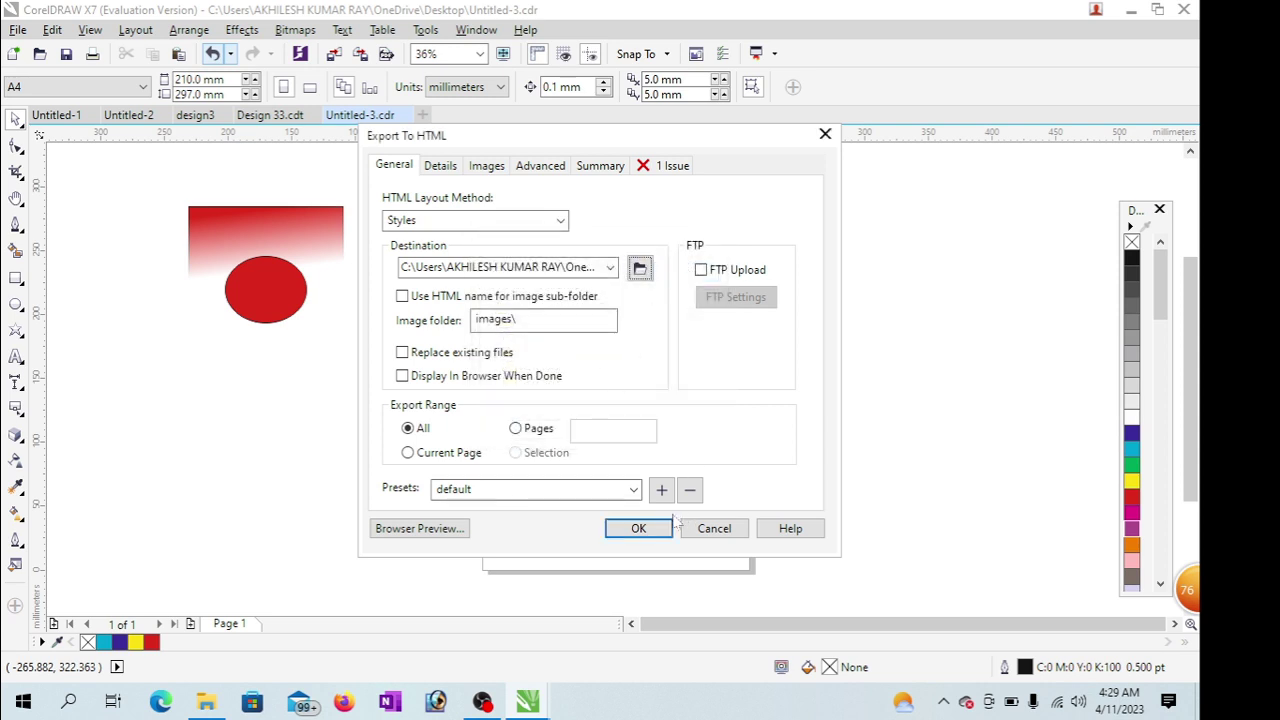
- Run the HTML export, check the desktop for the exported files, and return to the Untitled-3.cdr drawing
click(638, 528)
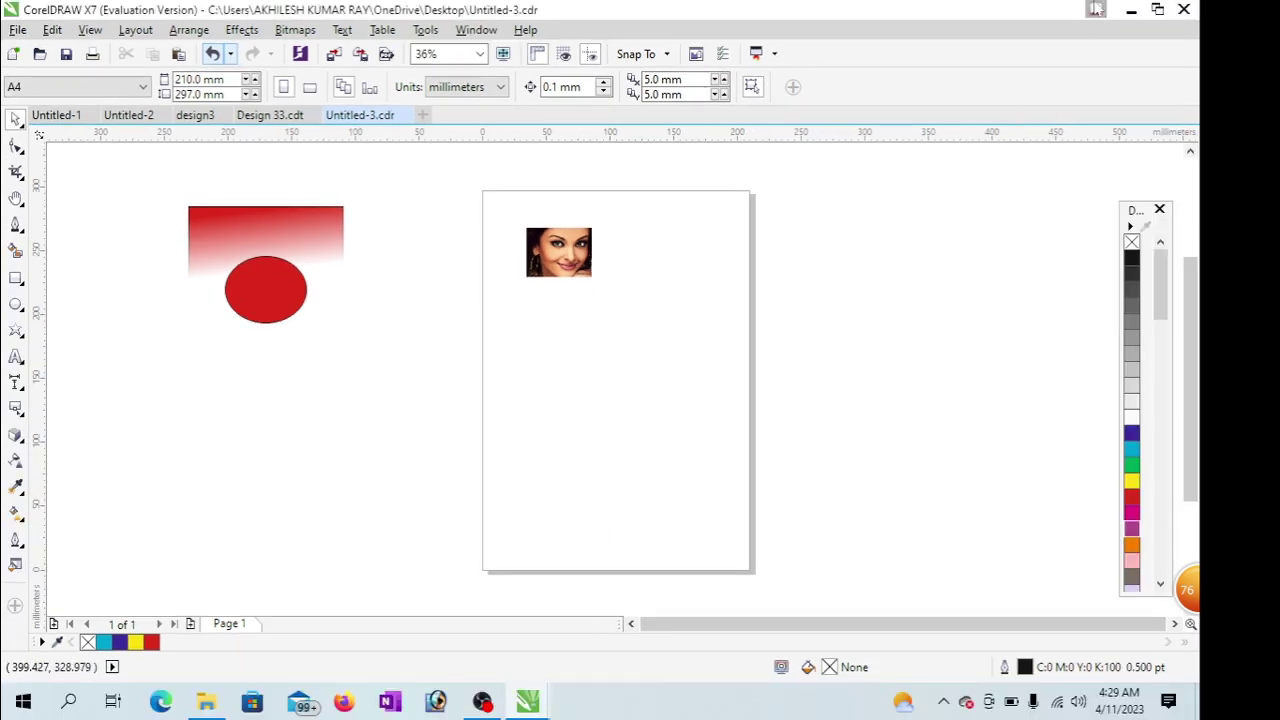
click(1131, 10)
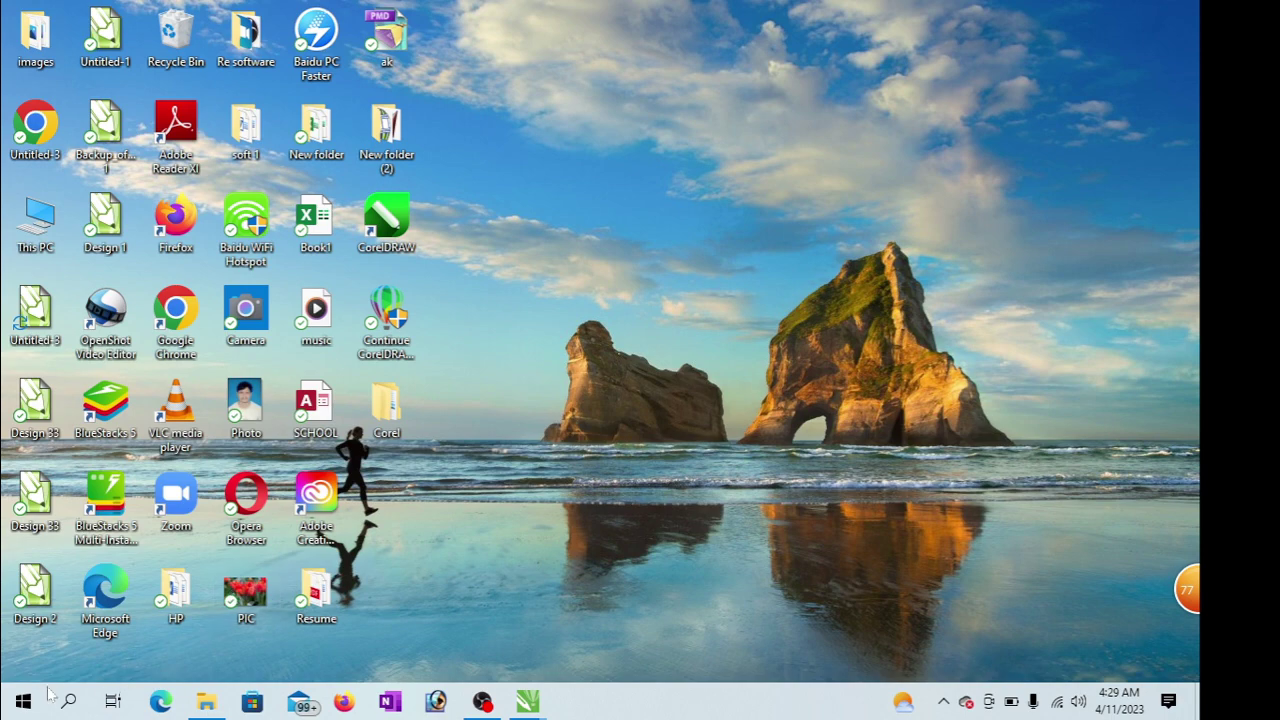
mouse_move(528, 703)
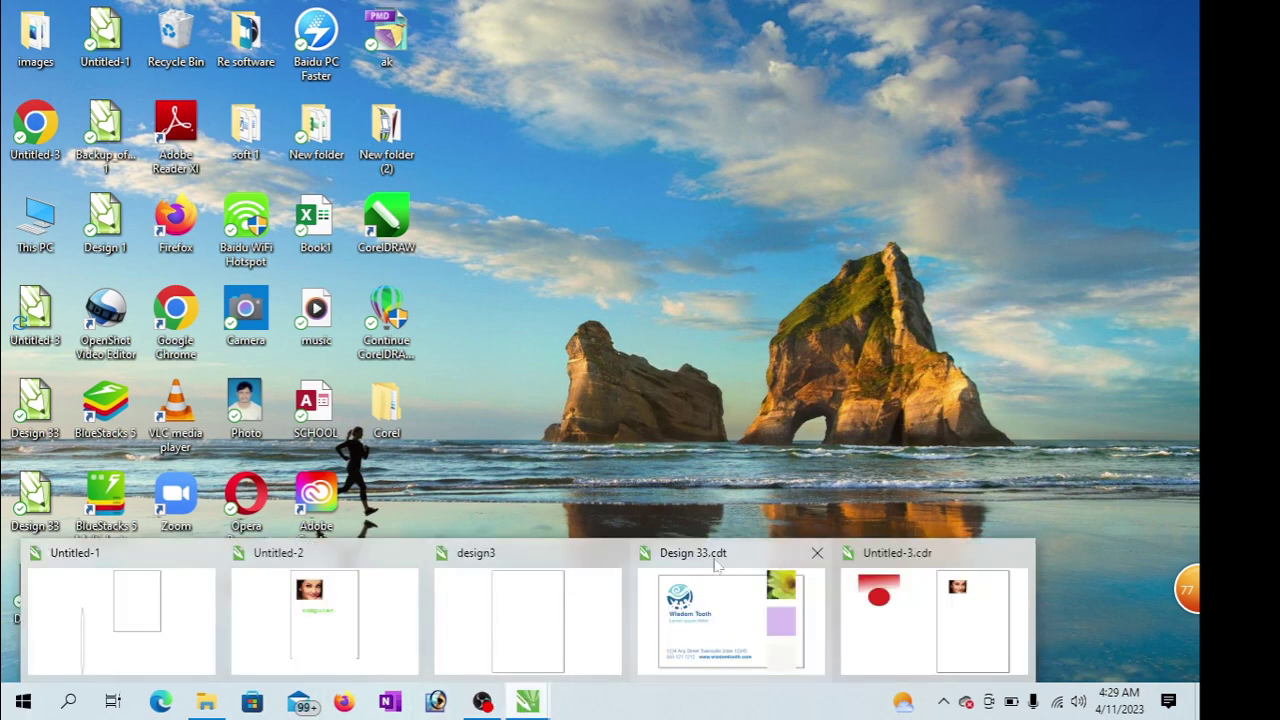
click(920, 610)
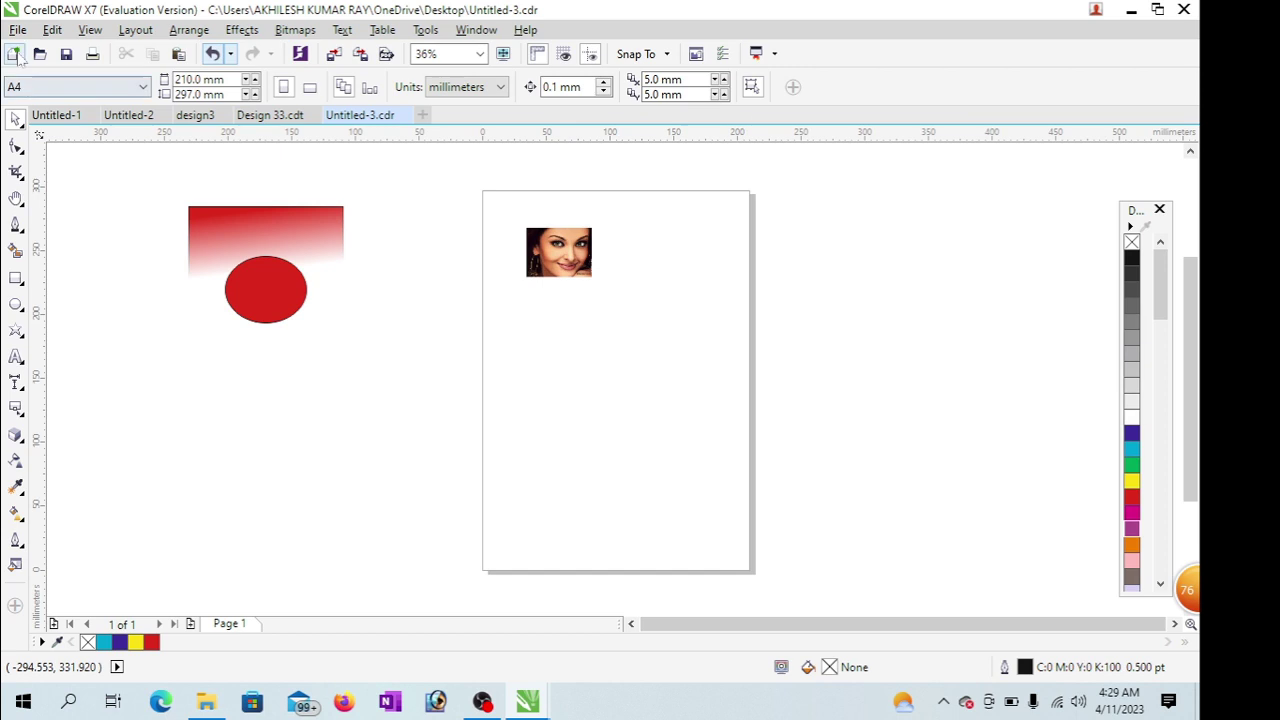
- Look at the Print Merge wizard's starting options, dismiss it, and view the drawing's print preview
click(18, 30)
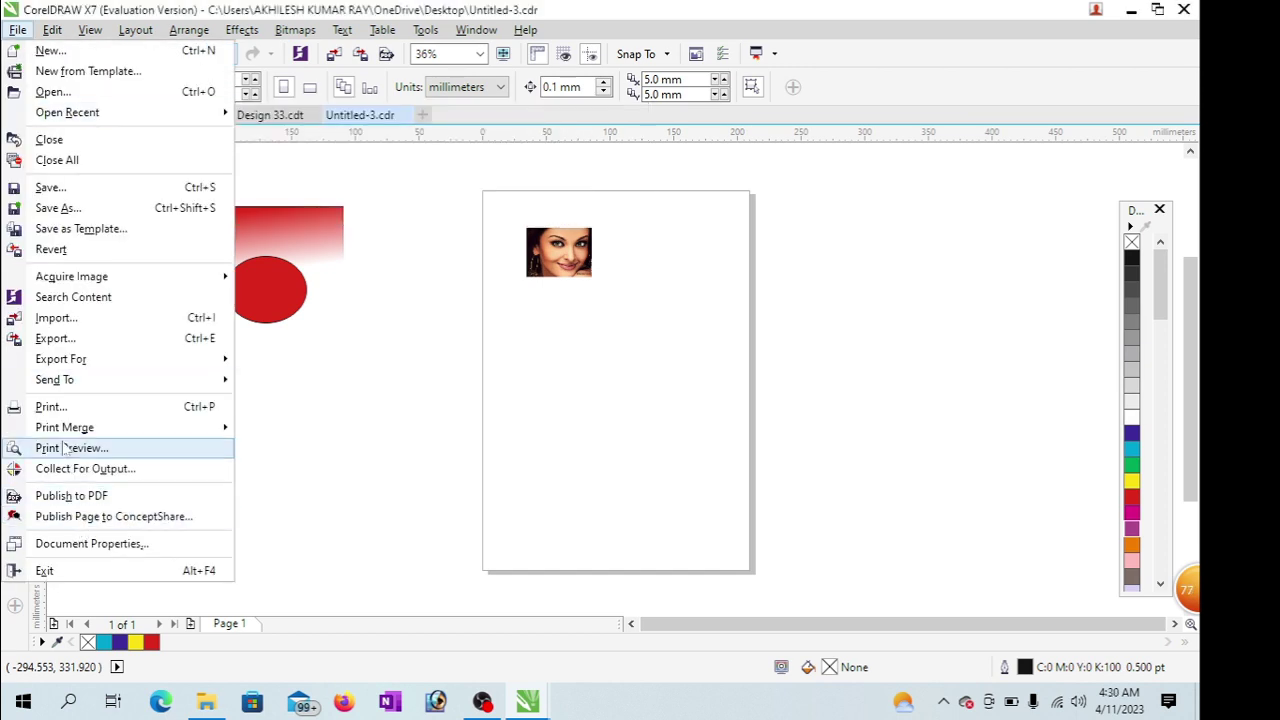
mouse_move(97, 430)
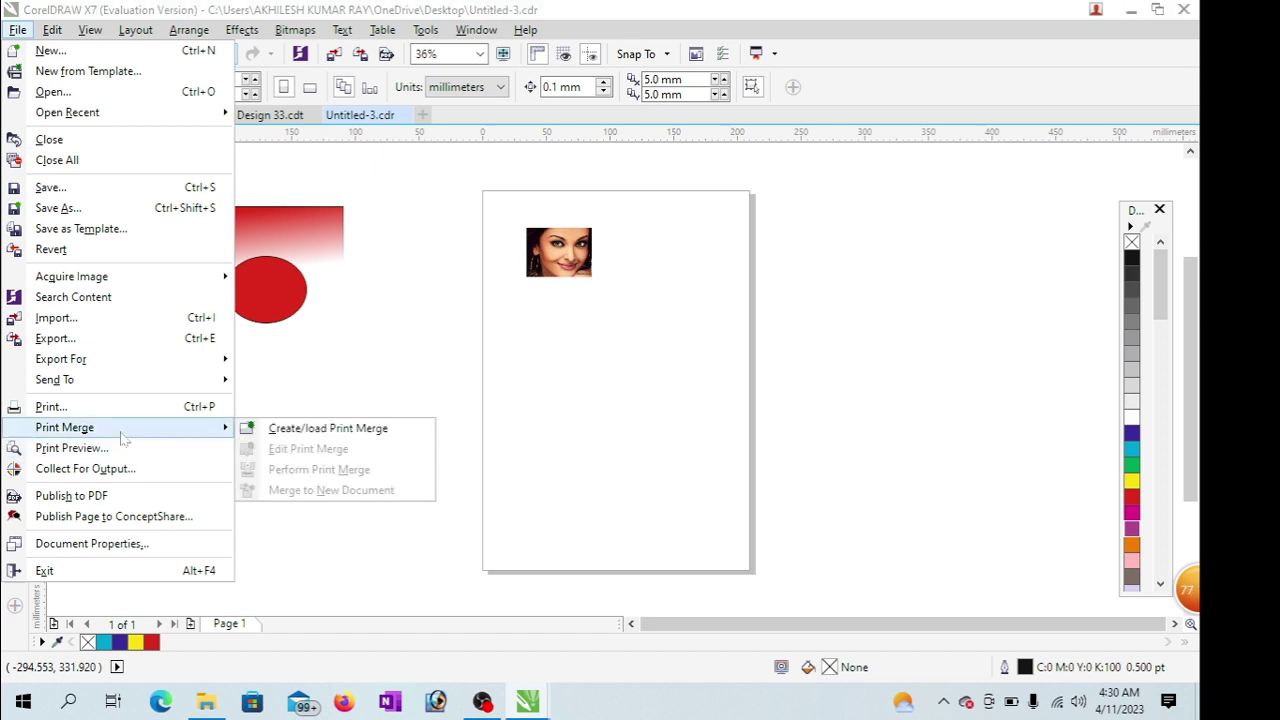
click(330, 428)
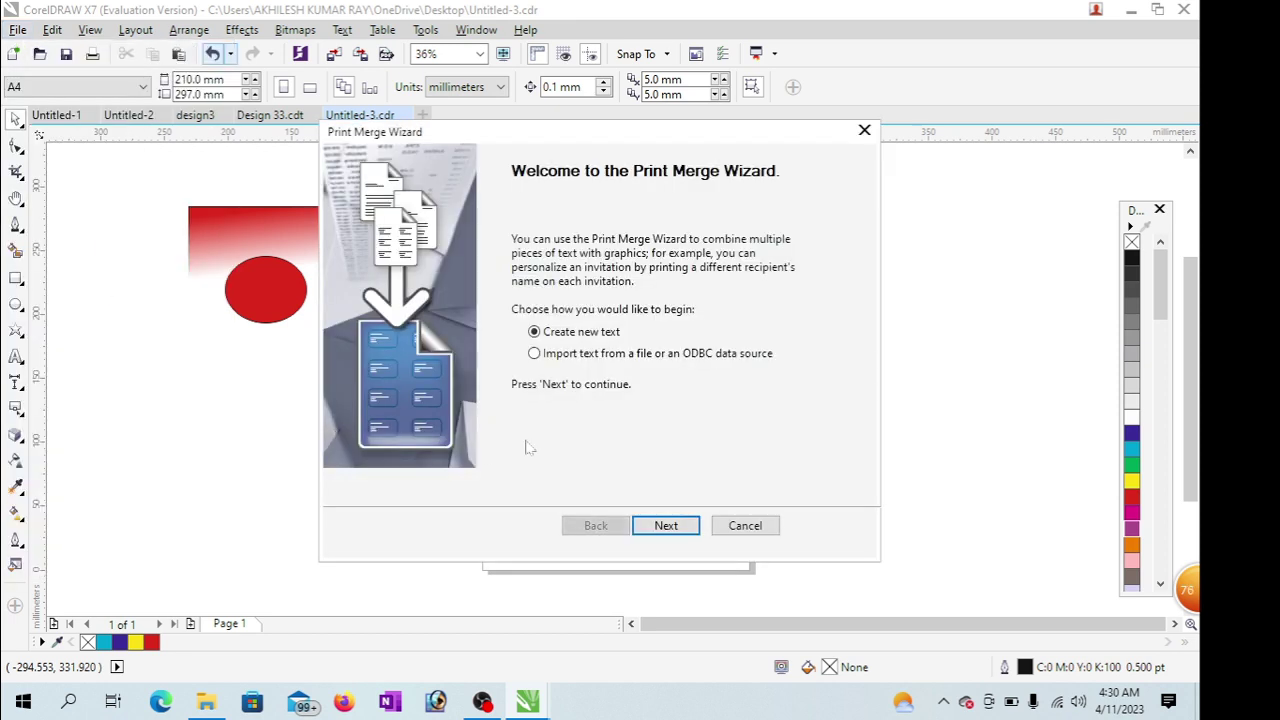
click(864, 131)
click(18, 29)
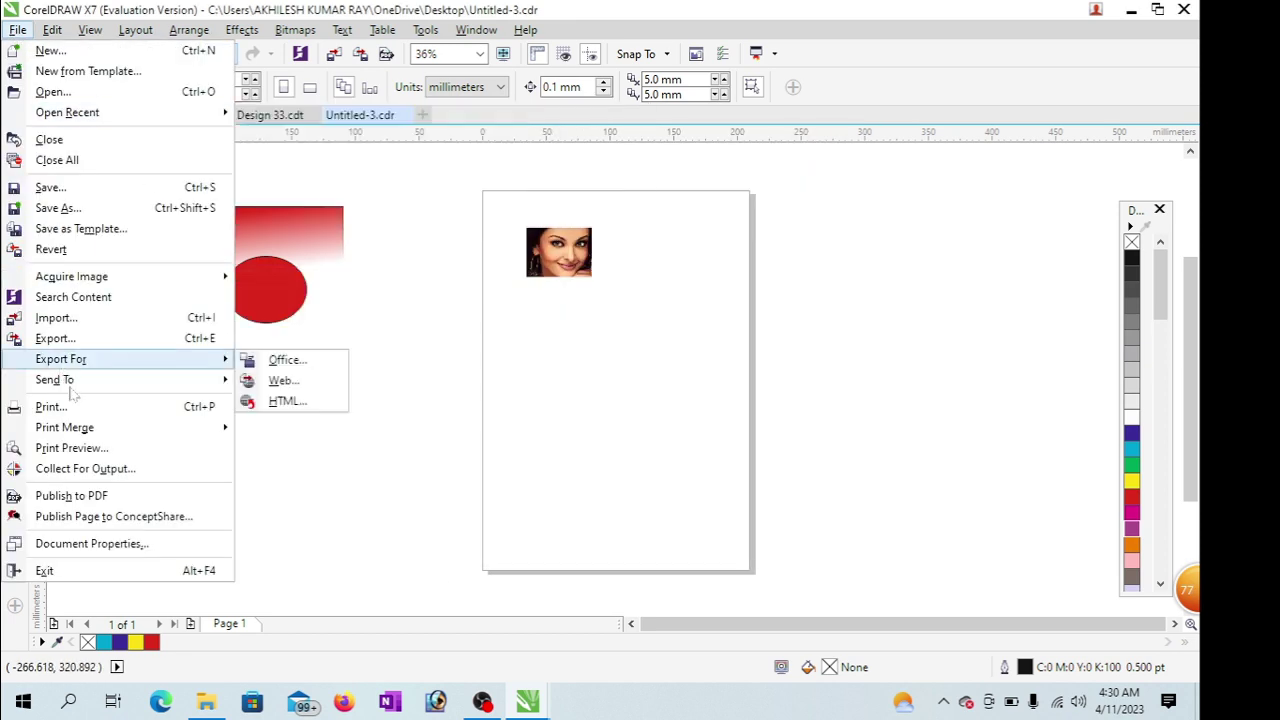
click(88, 448)
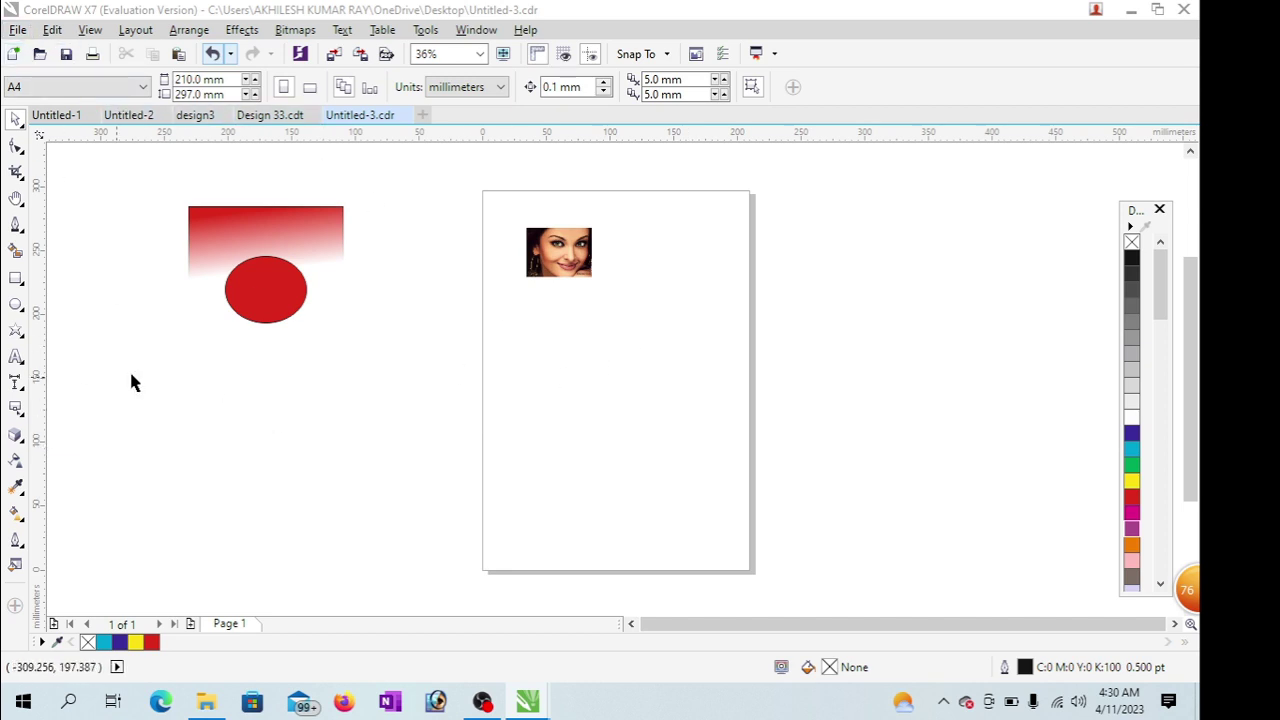
- Look at the Collect For Output options for gathering print files and cancel without collecting anything
click(18, 29)
mouse_move(122, 430)
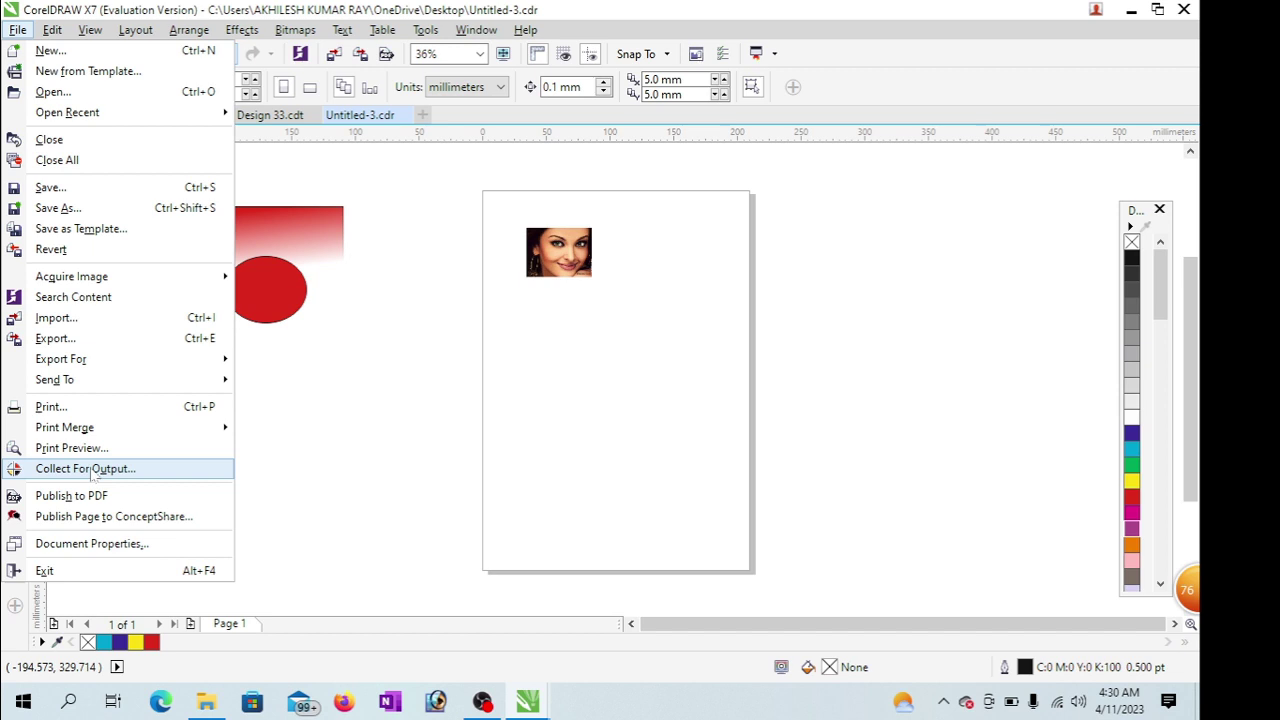
click(90, 470)
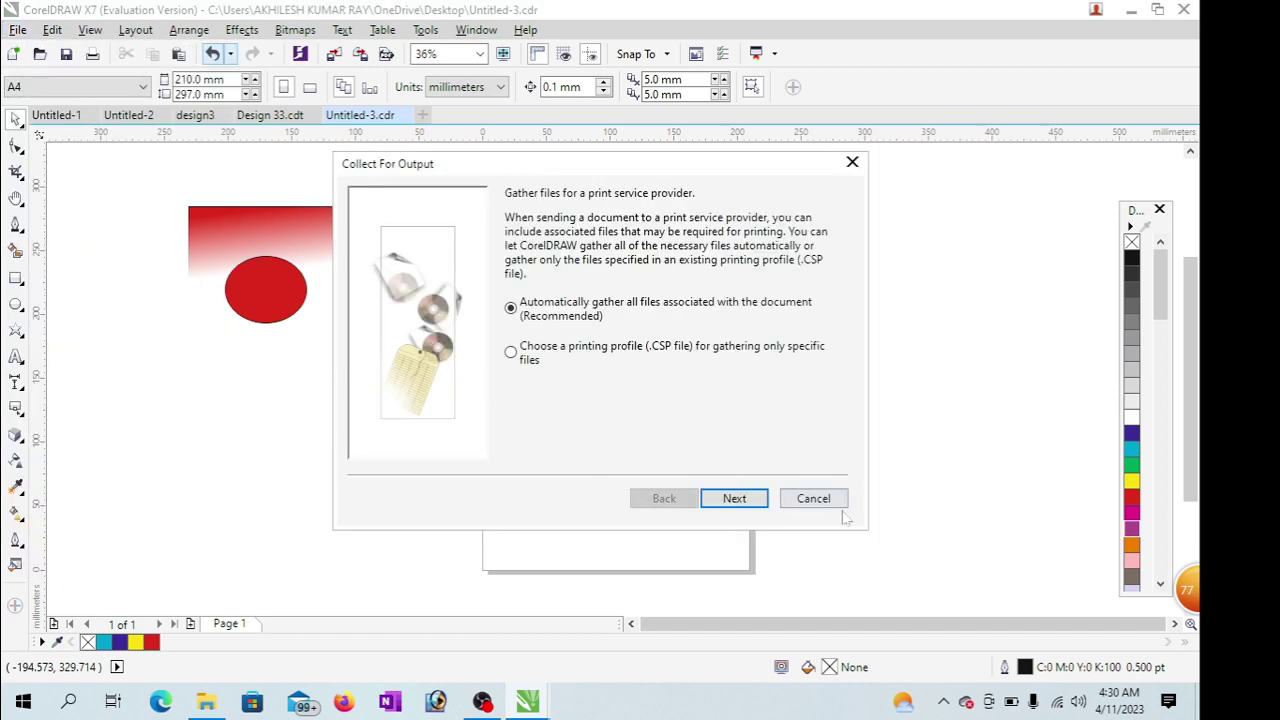
click(813, 498)
- Publish the drawing as a PDF named 111 on the Desktop
click(18, 30)
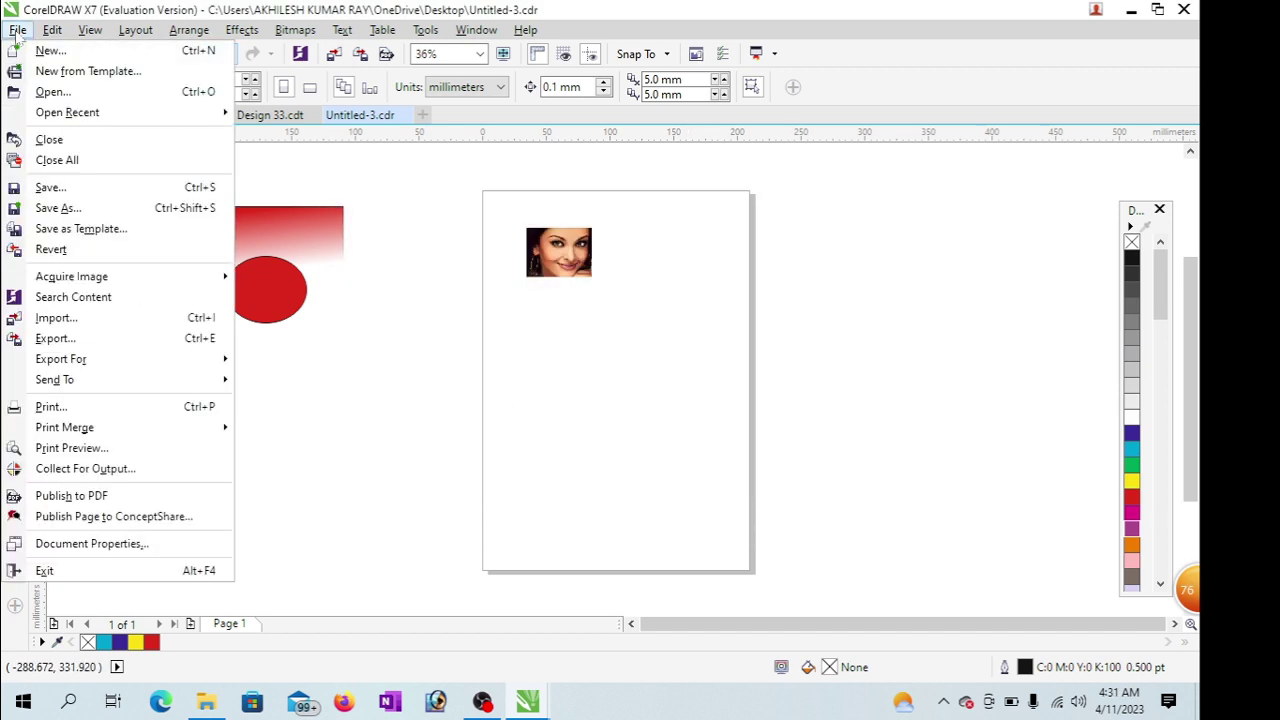
click(107, 505)
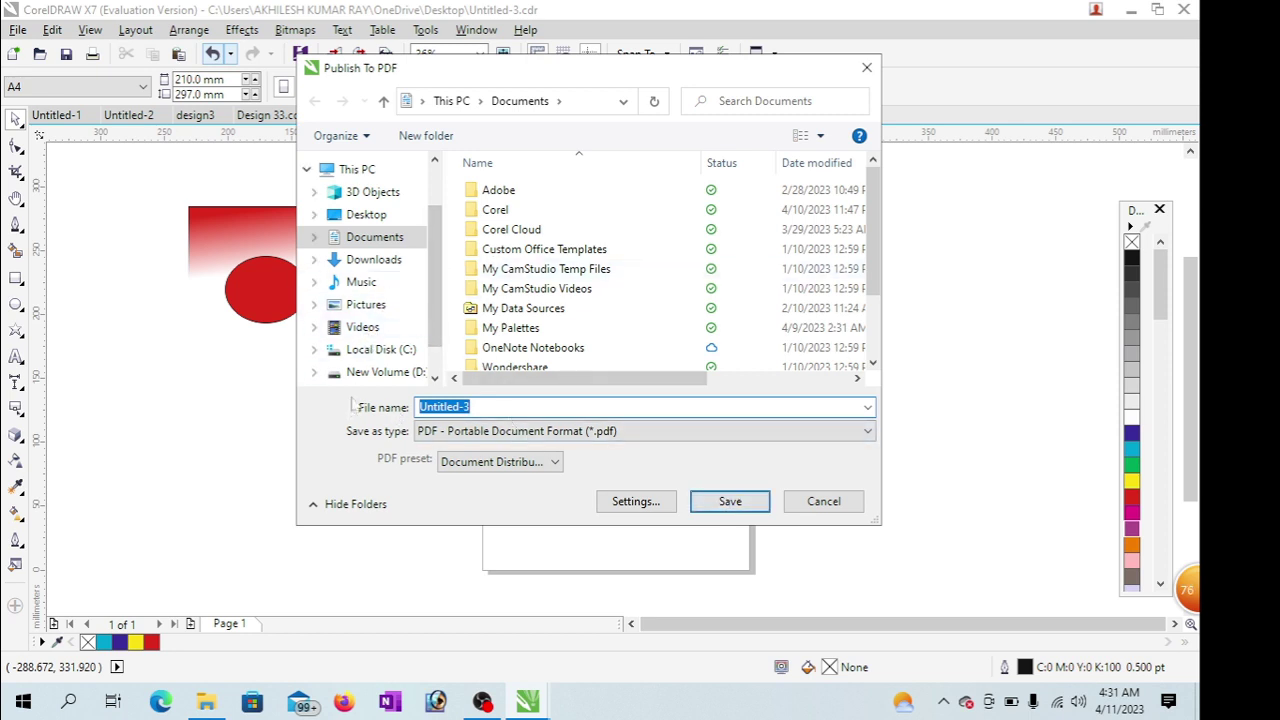
click(370, 216)
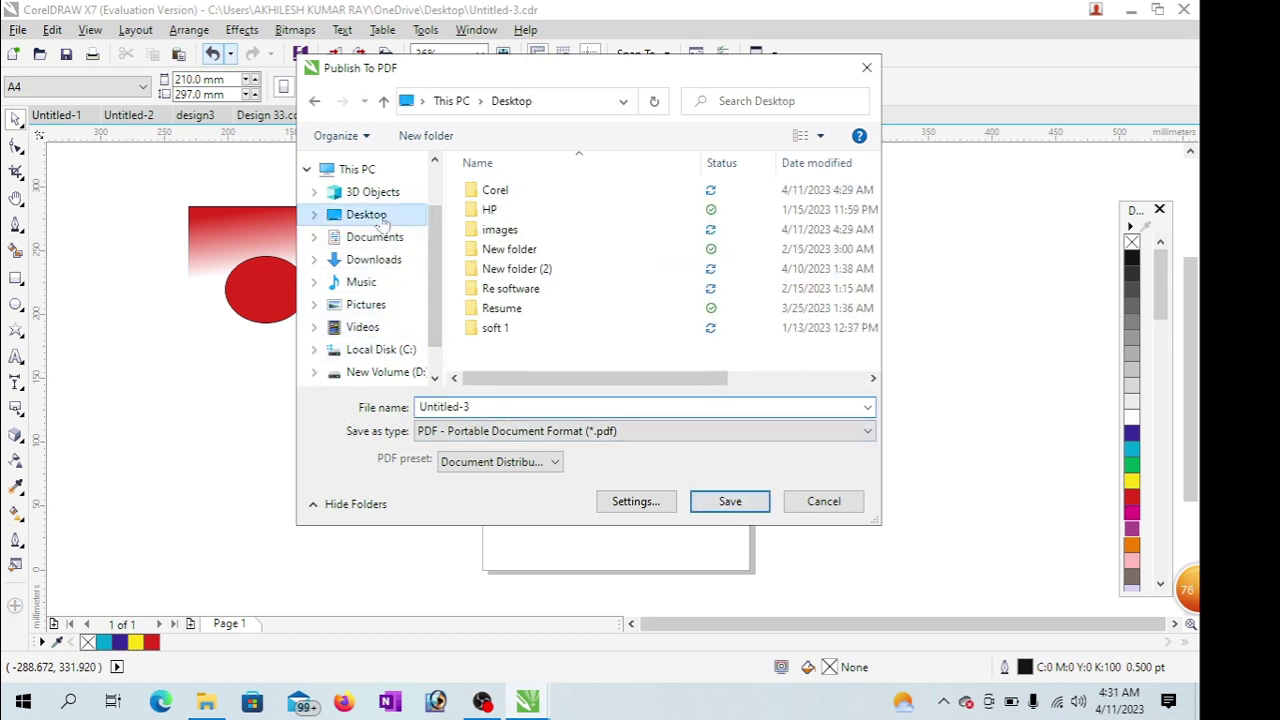
key(alt+n)
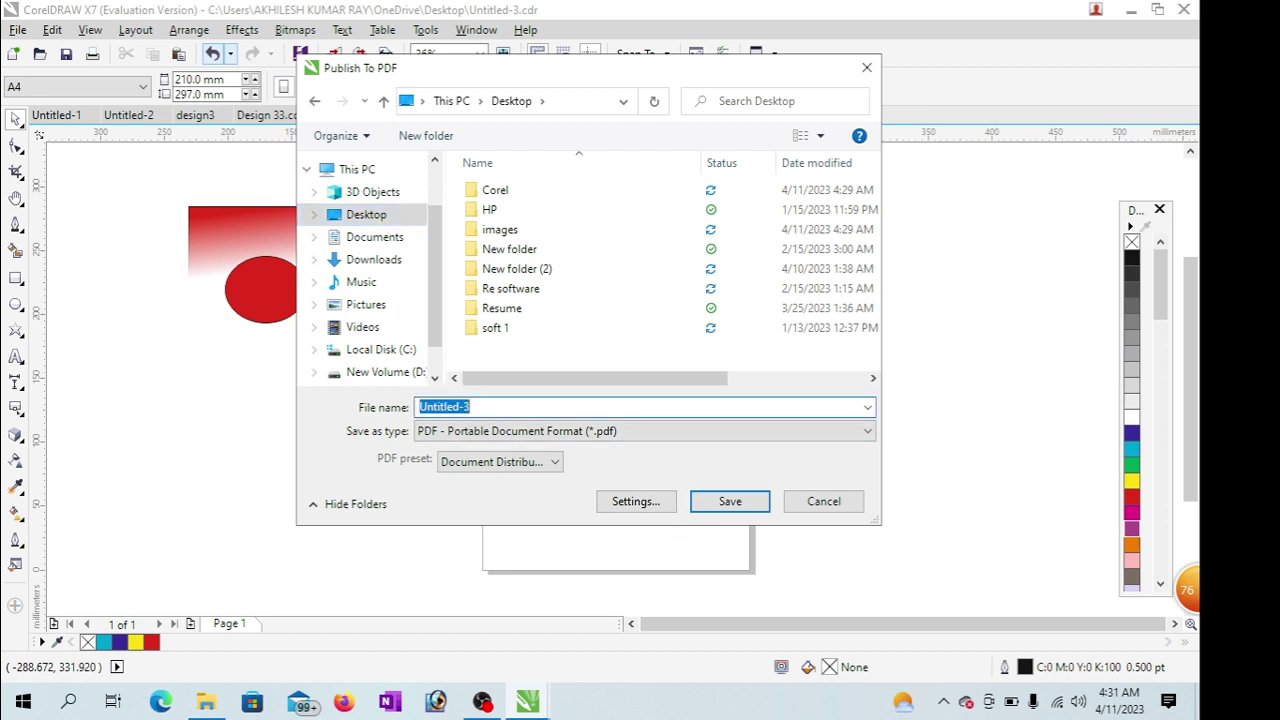
text(111)
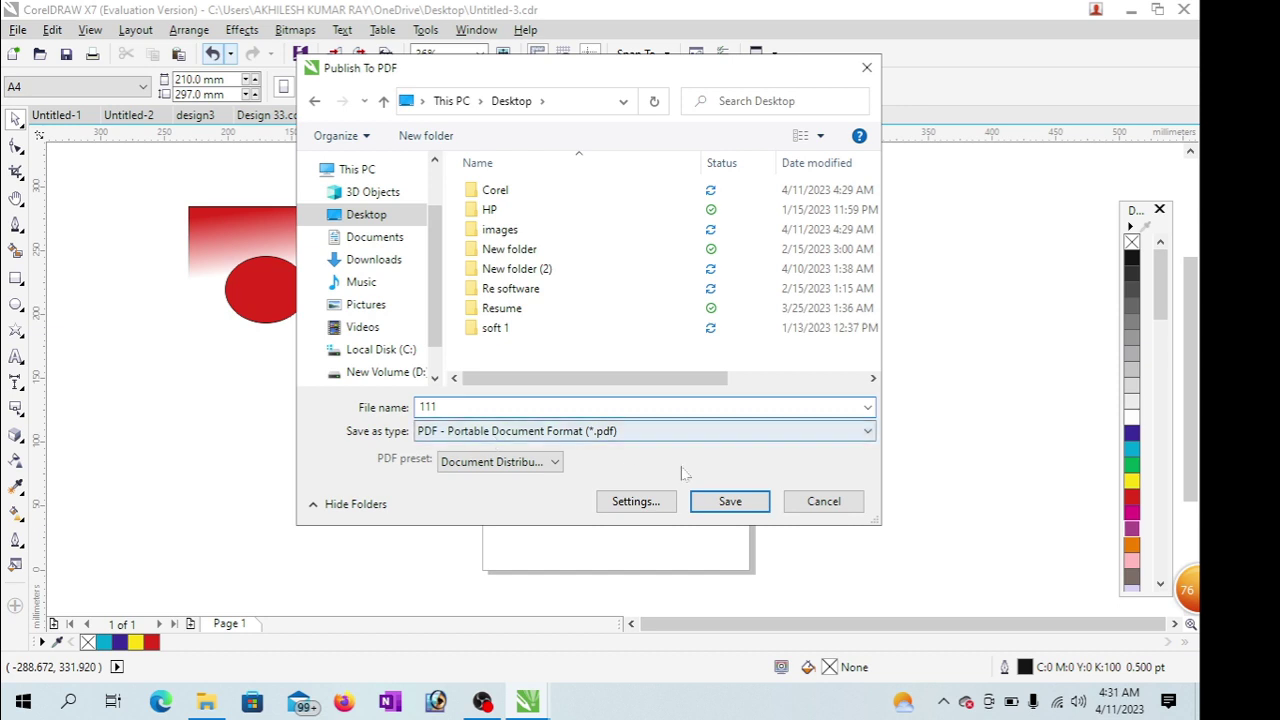
click(748, 506)
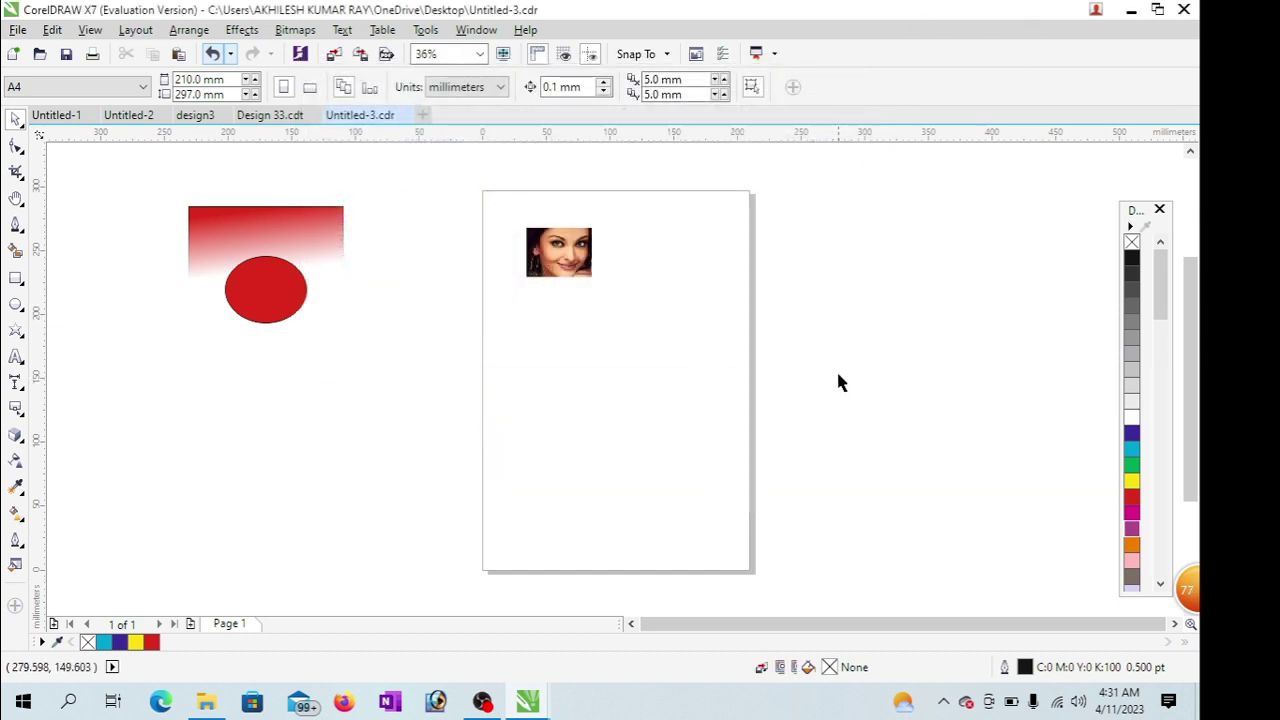
- Check the desktop for the published PDF 111 and switch back to the Untitled-3.cdr drawing
click(1130, 10)
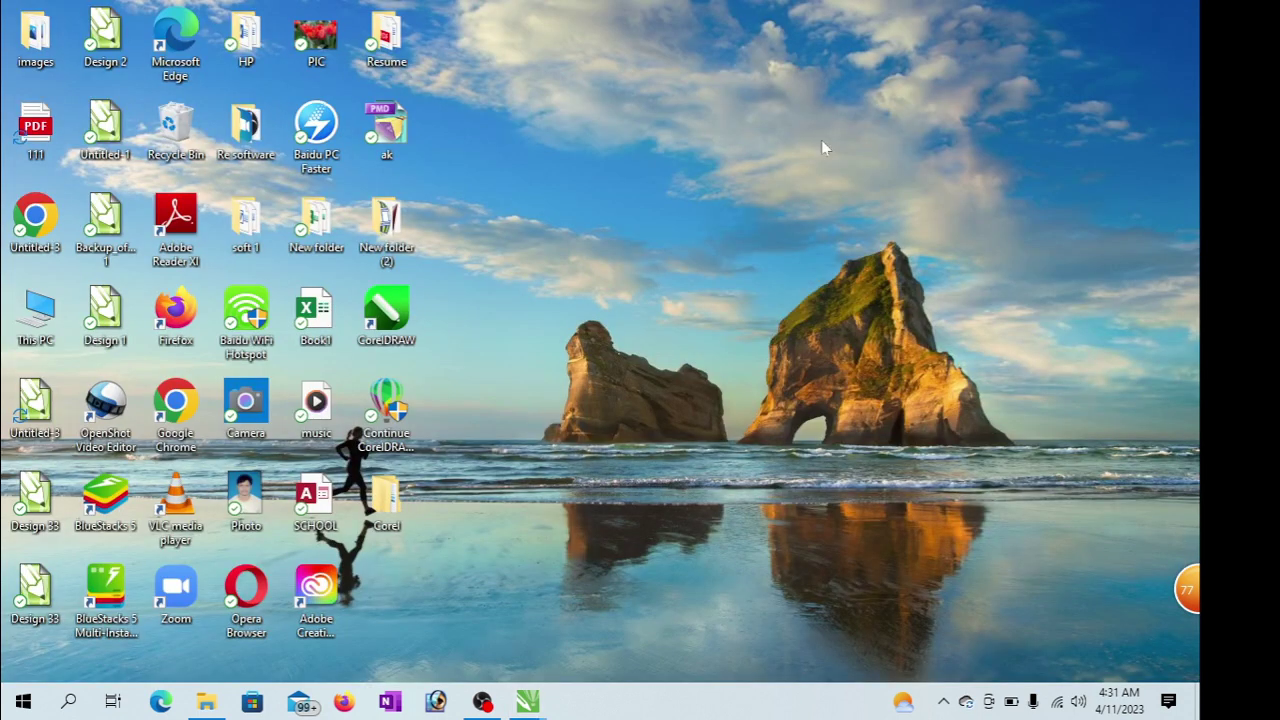
right_click(740, 140)
click(820, 192)
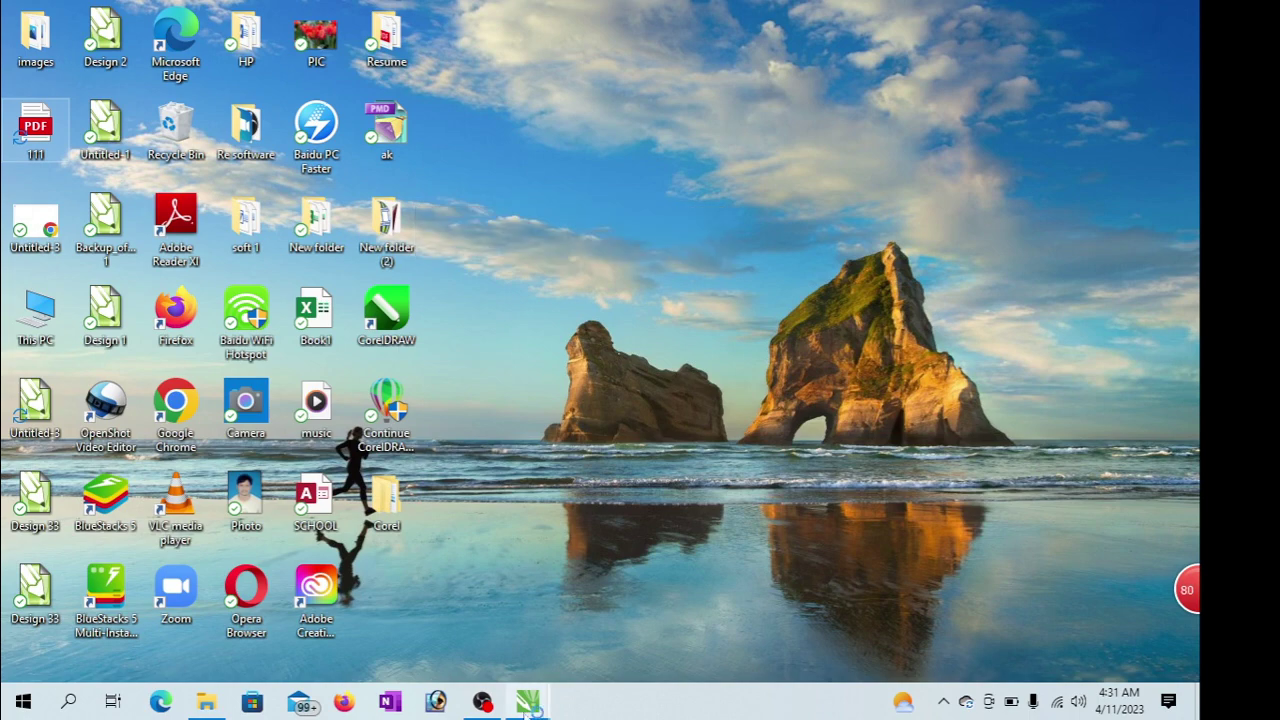
mouse_move(523, 708)
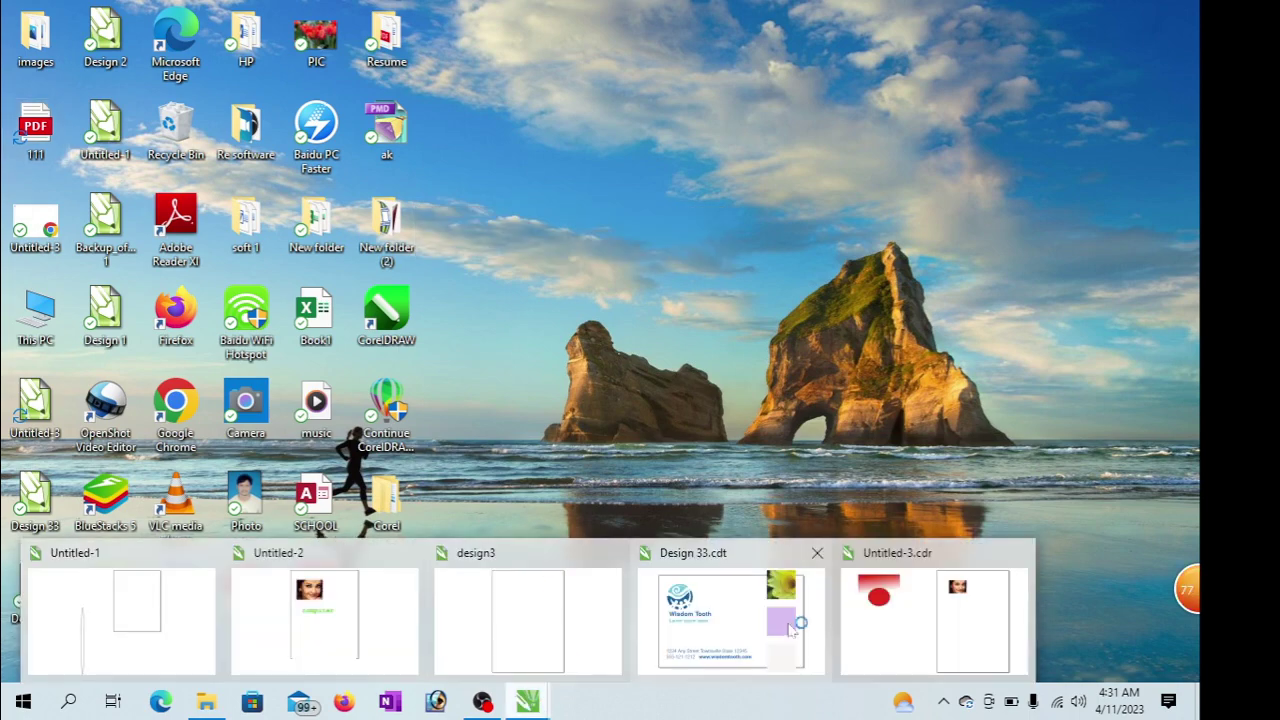
click(855, 615)
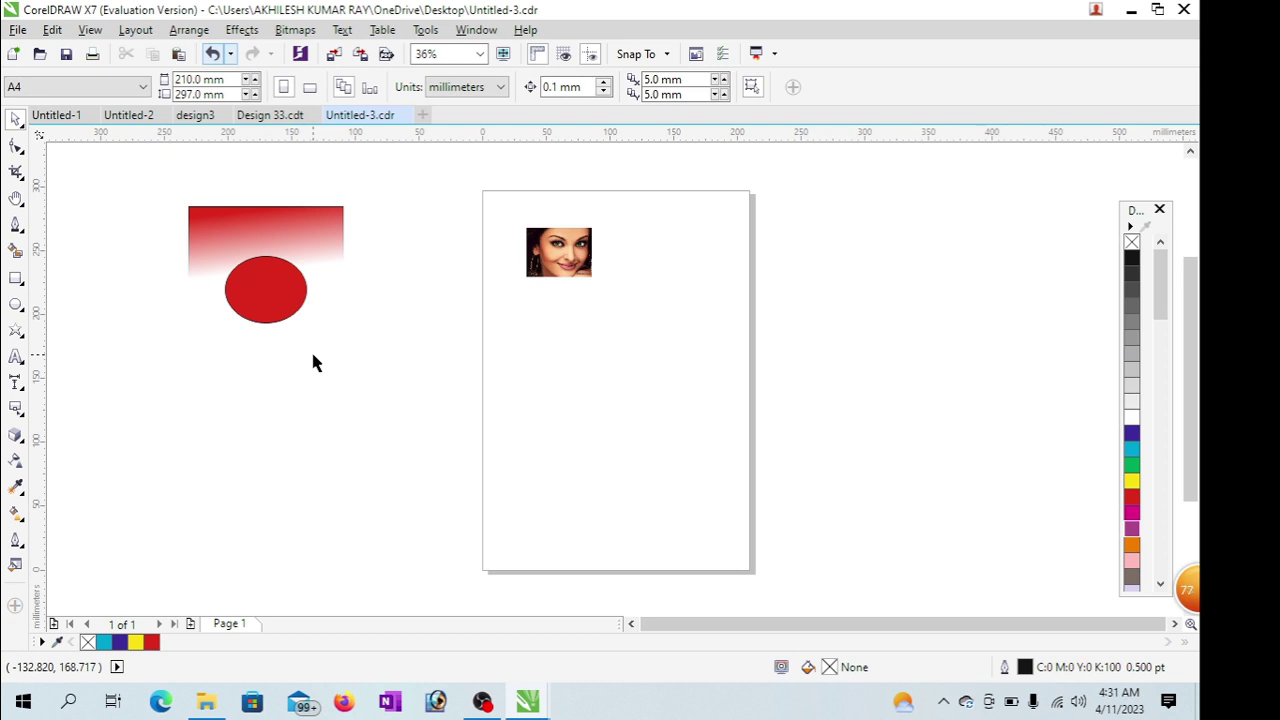
- Start publishing the page to ConceptShare
click(18, 29)
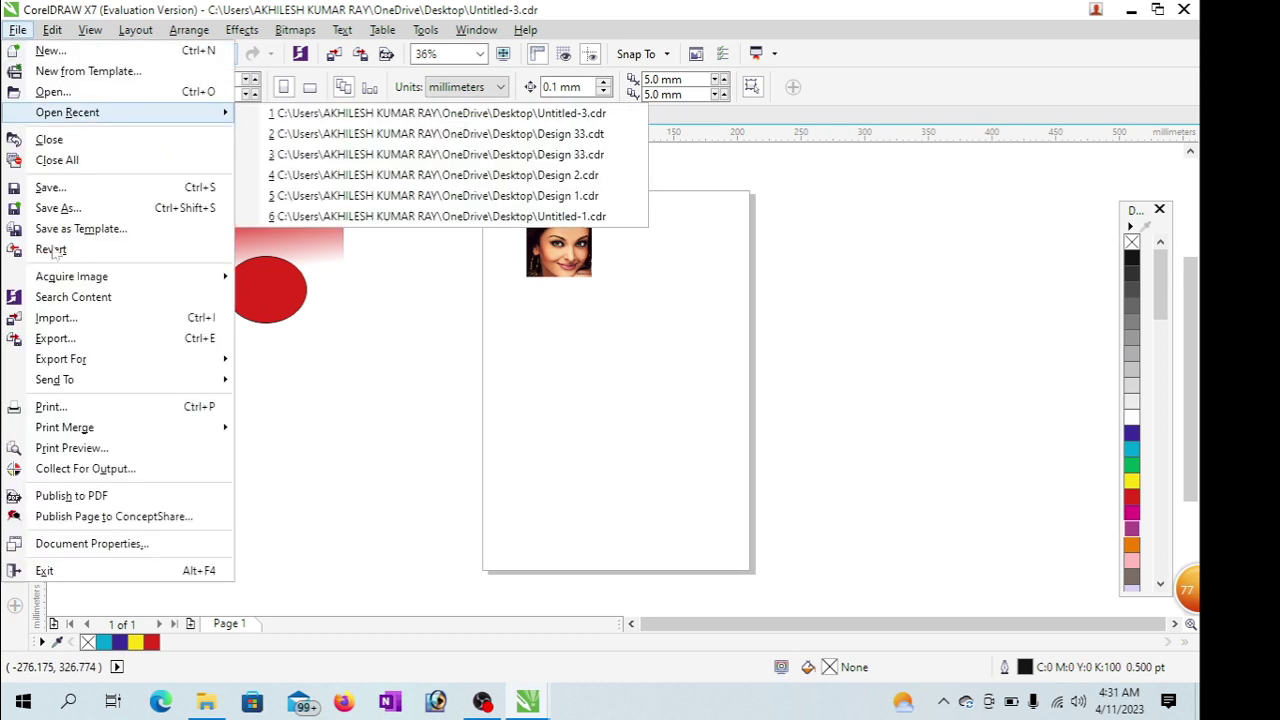
click(150, 518)
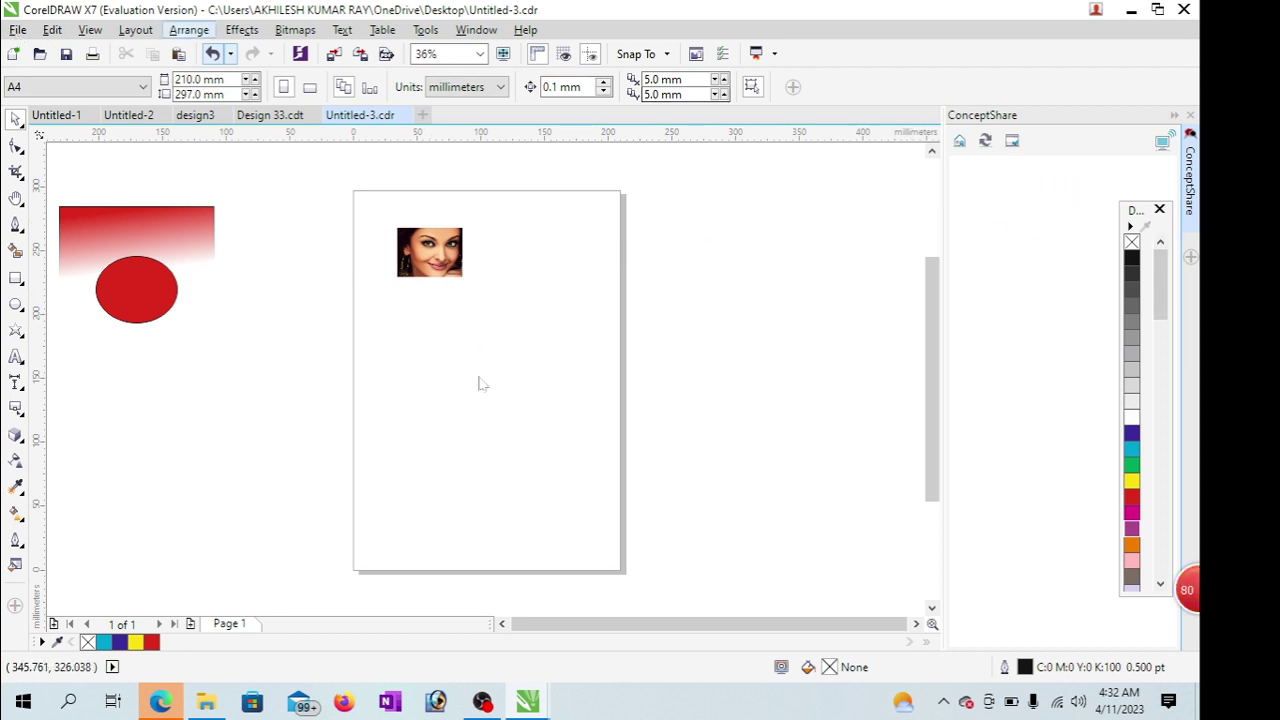
- Look at the current drawing's document properties and close them without changes
key(alt+f)
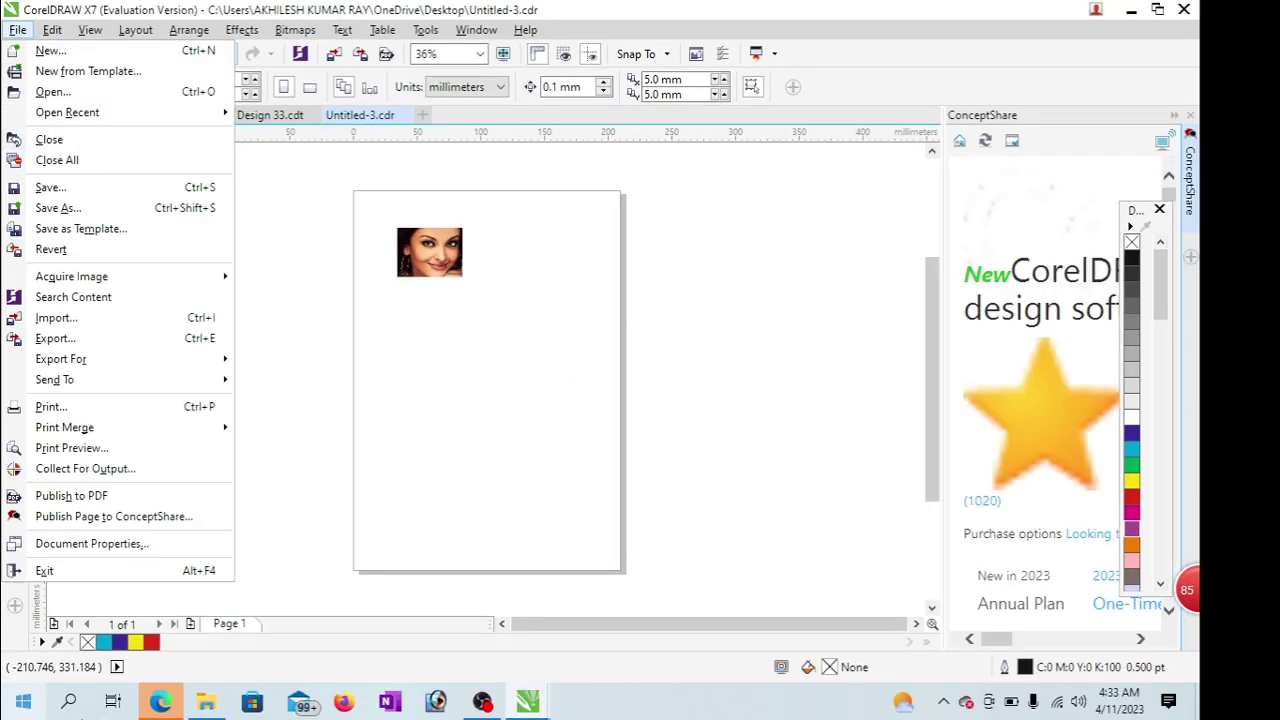
click(113, 550)
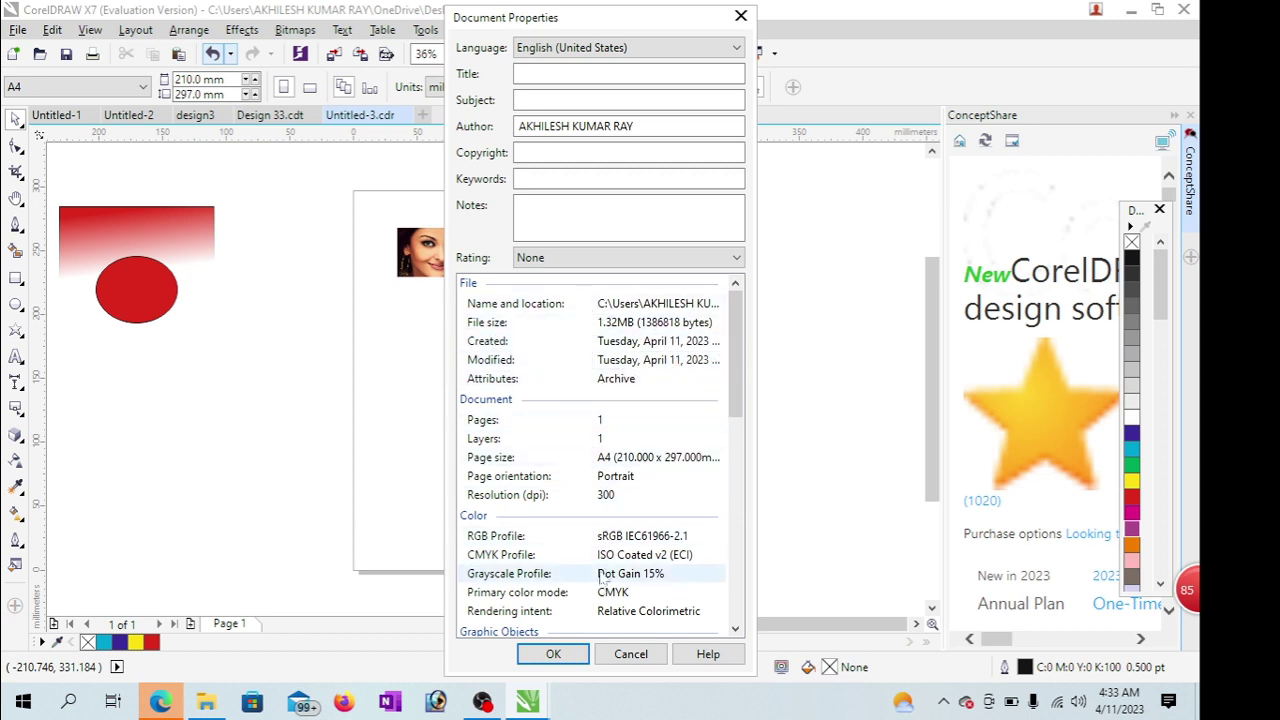
click(741, 16)
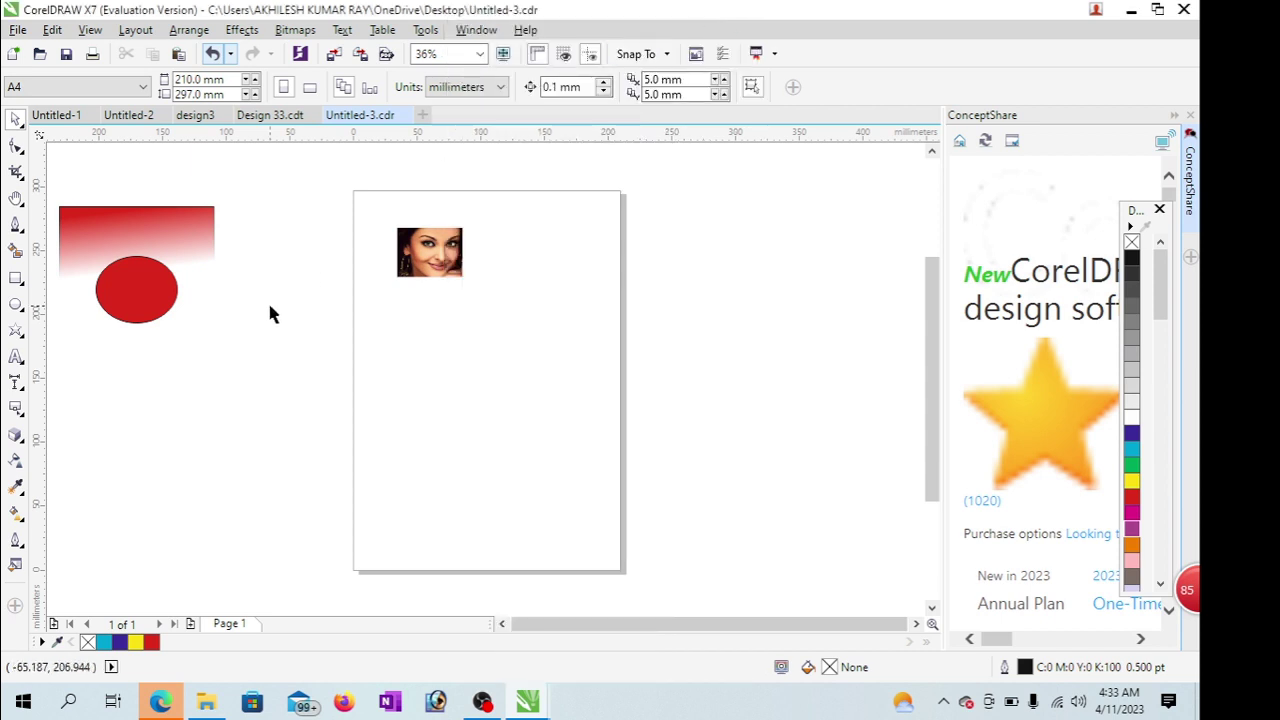
click(20, 31)
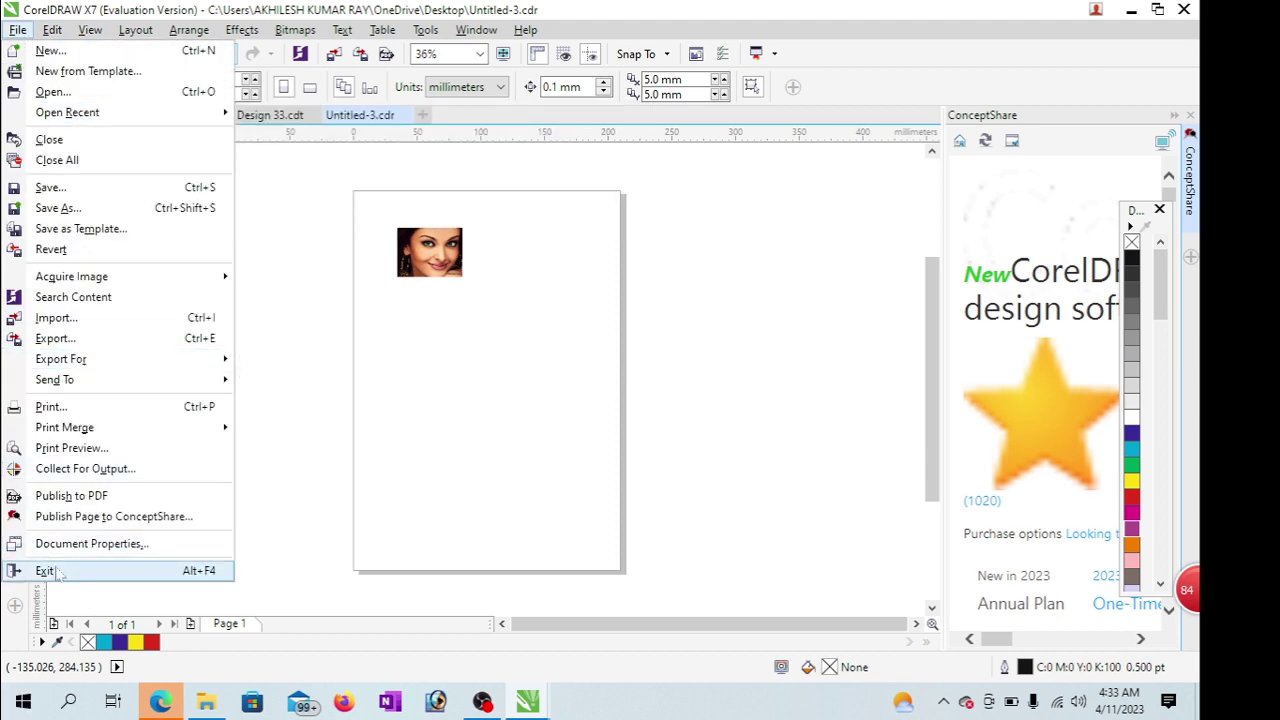
click(530, 405)
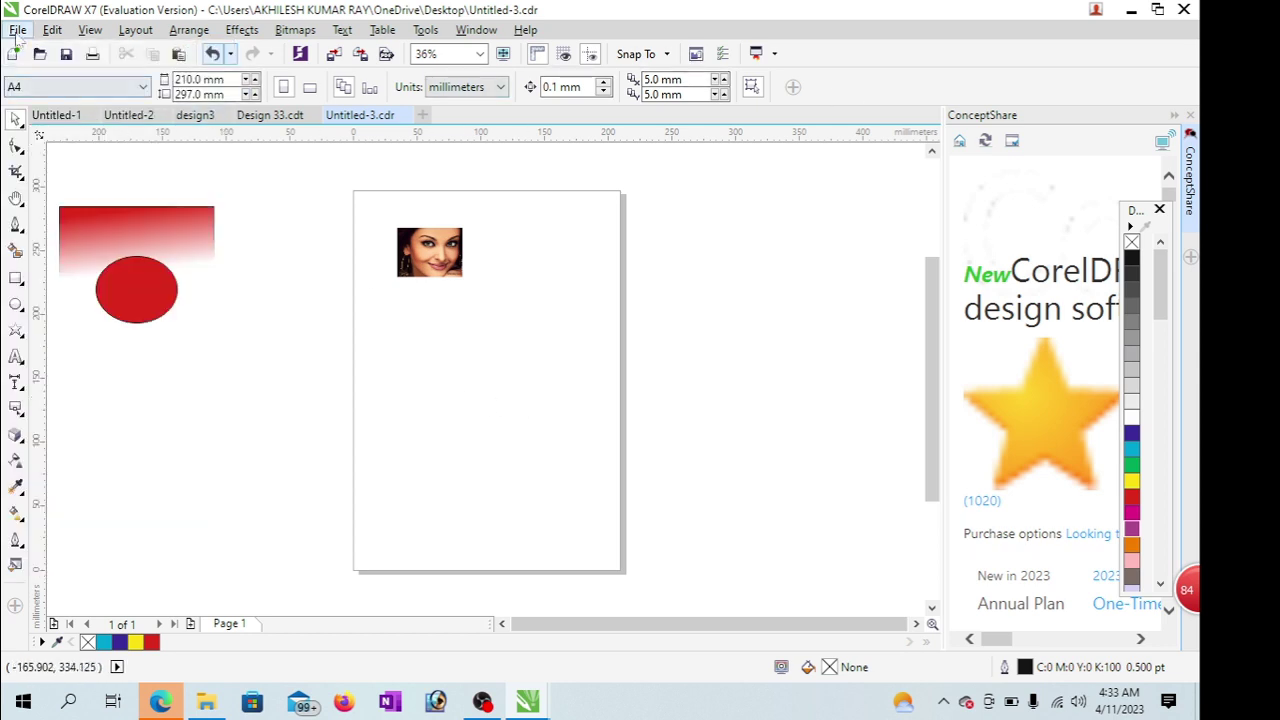